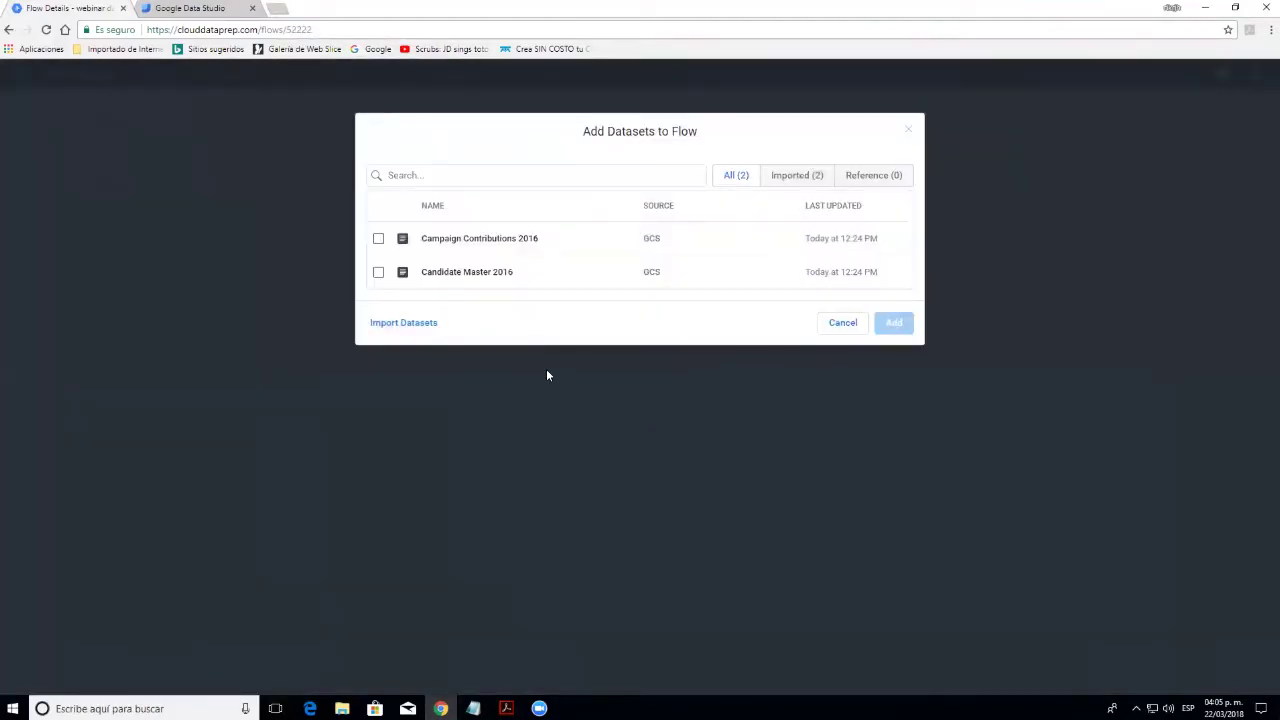
Browse Google Cloud Storage for datasets to import, going to the folder path gs://dataprep-samples/us-fec
{"action": "left_click", "coordinate": [424, 330]}
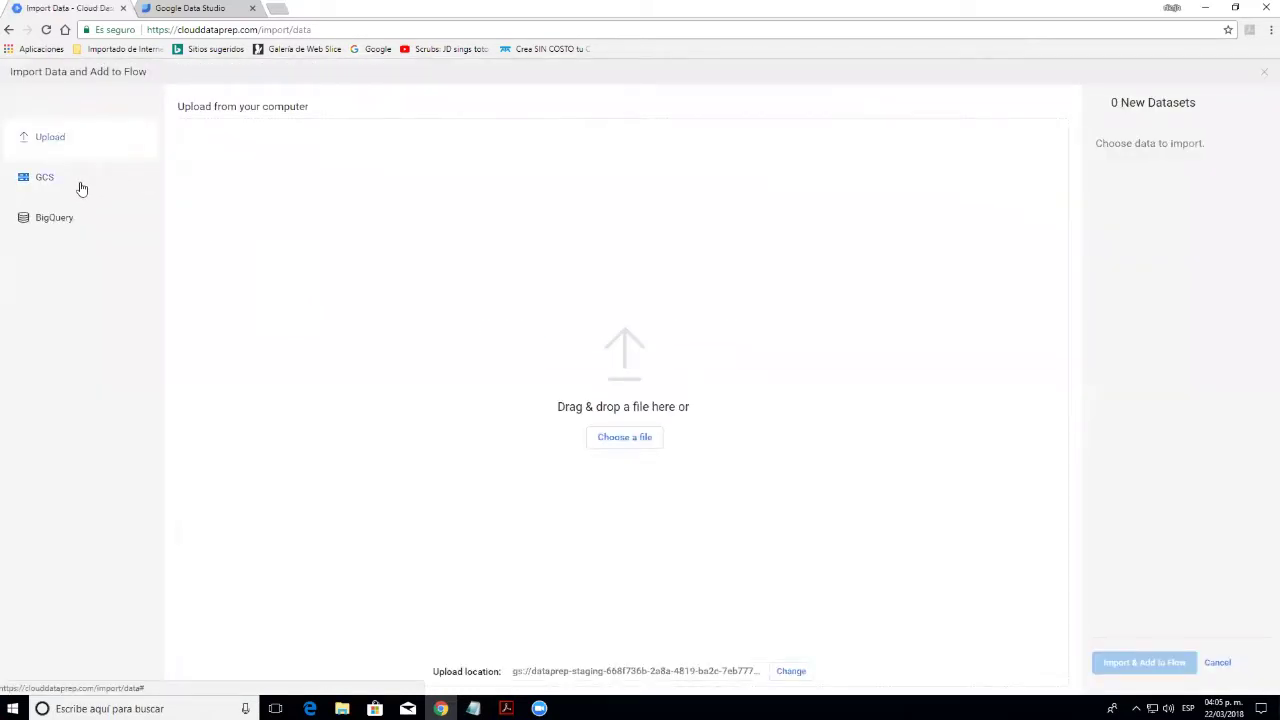
{"action": "left_click", "coordinate": [82, 189]}
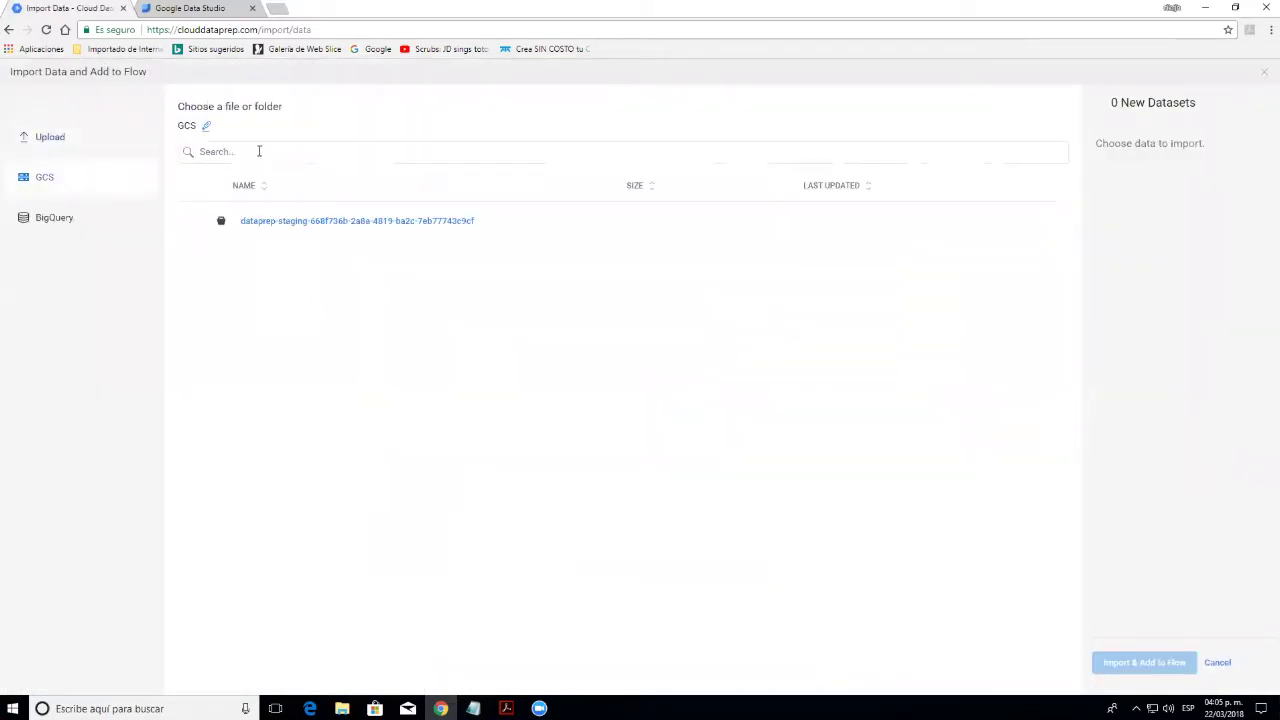
{"action": "left_click", "coordinate": [206, 125]}
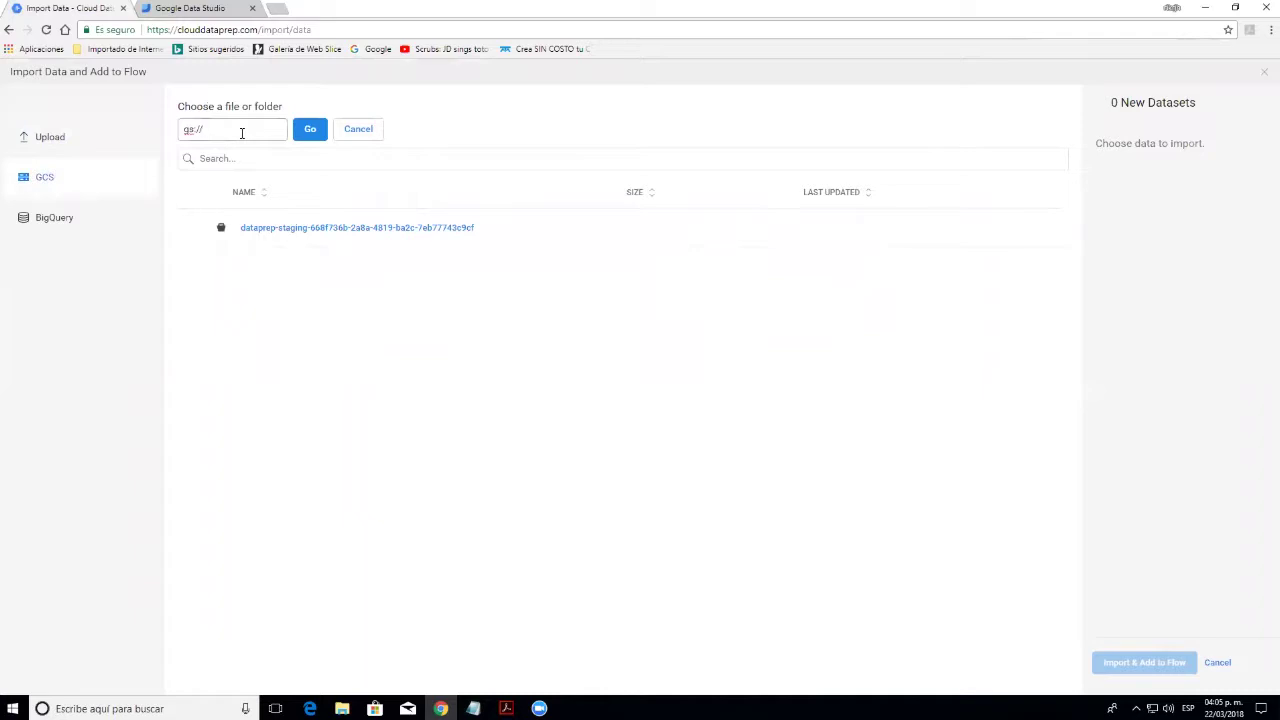
{"action": "type", "text": "dataprep-samples/u"}
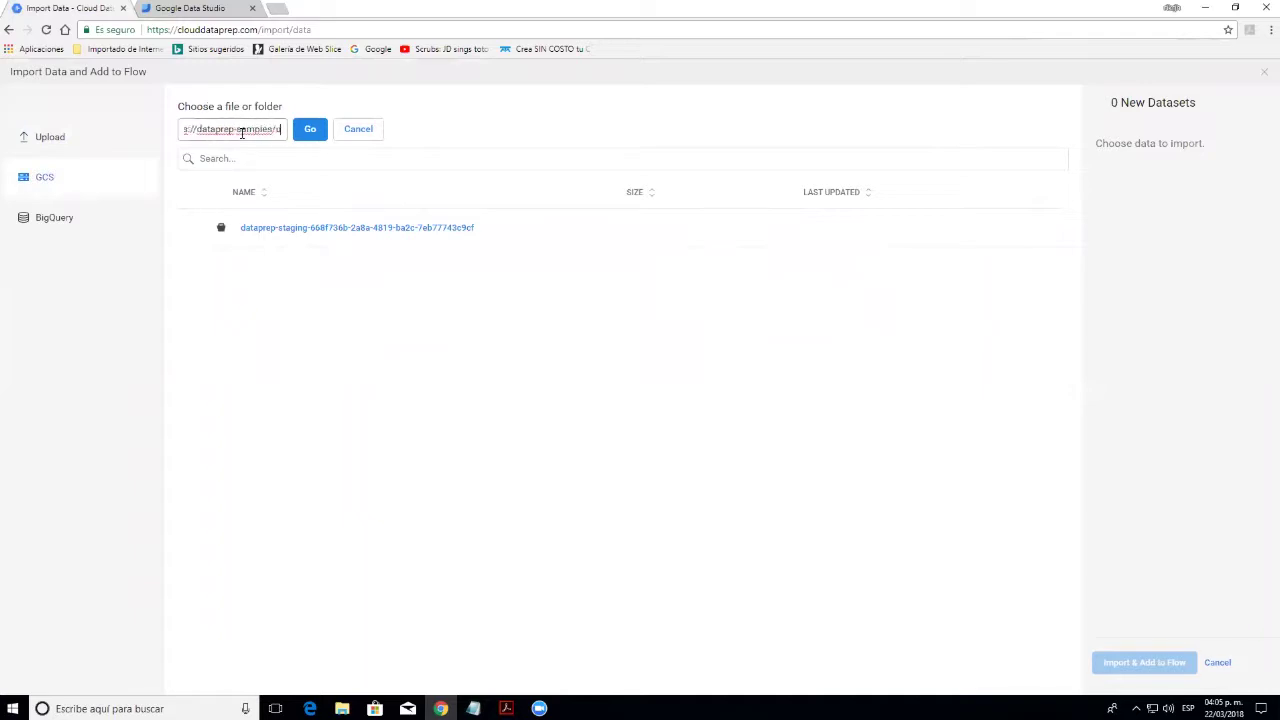
{"action": "type", "text": "s-fed"}
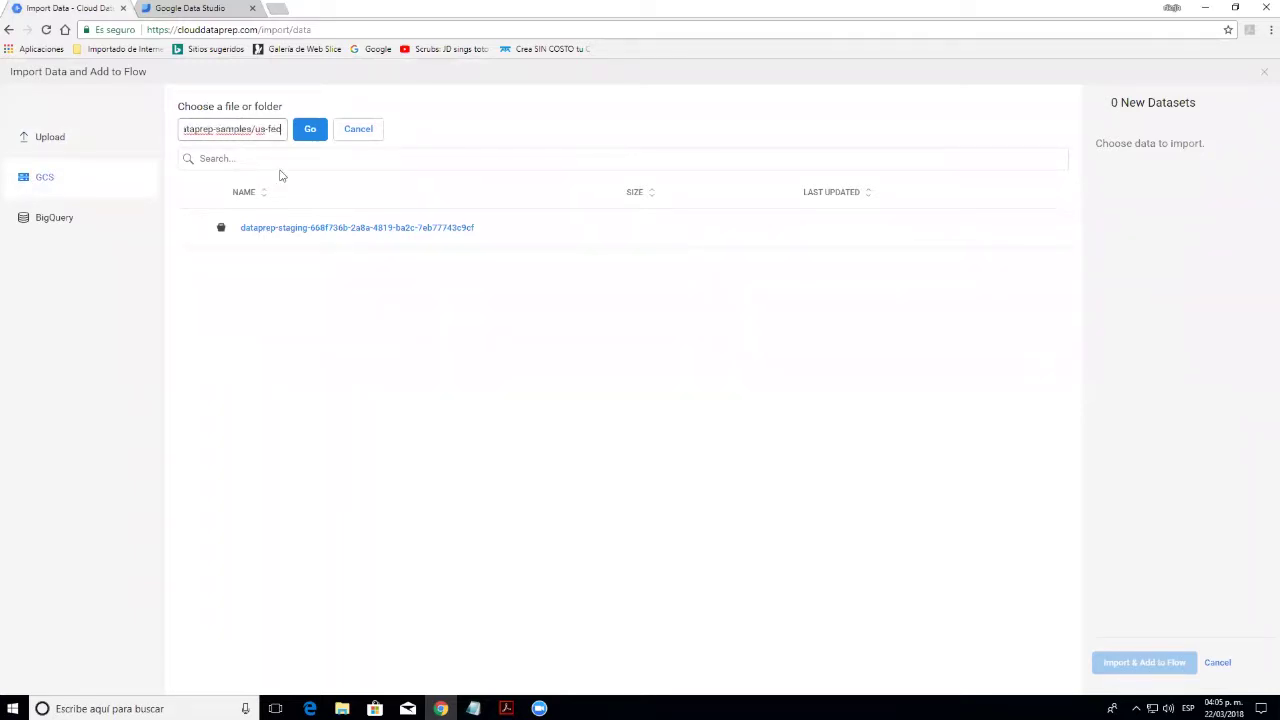
{"action": "left_click", "coordinate": [312, 132]}
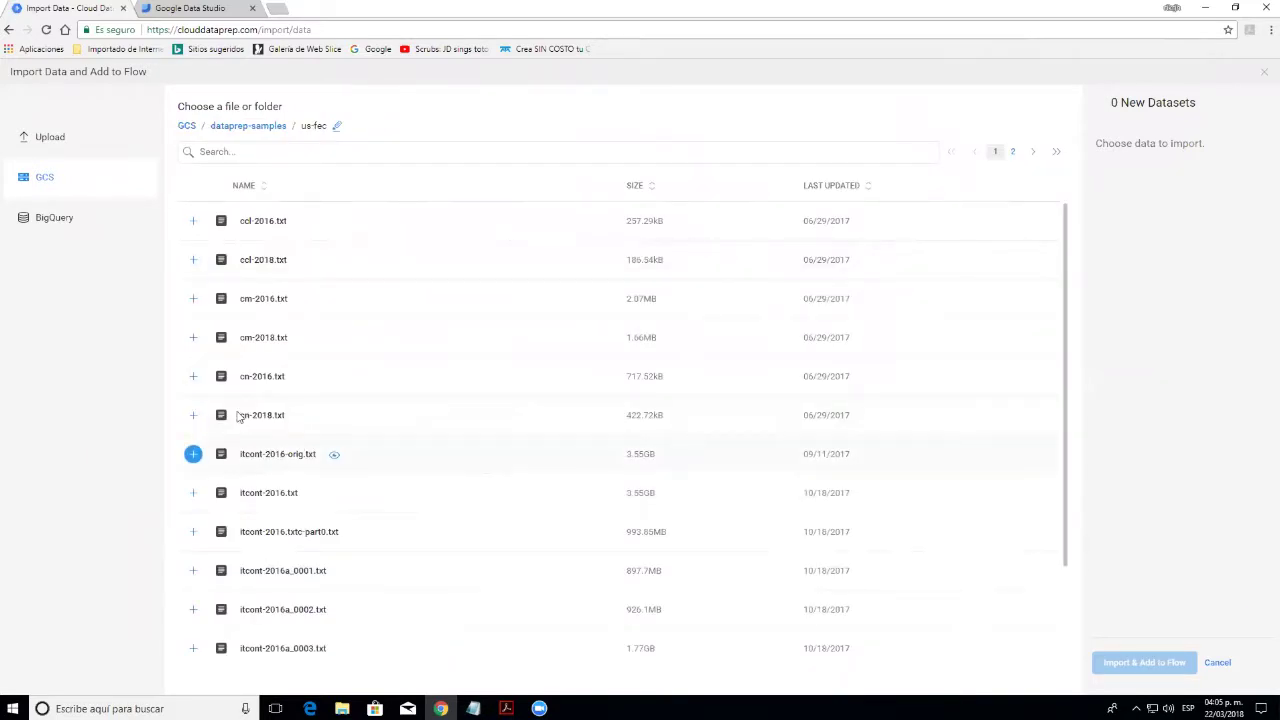
Import cn-2016.txt and itcont-2016.txt and add both datasets to the flow
{"action": "left_click", "coordinate": [194, 377]}
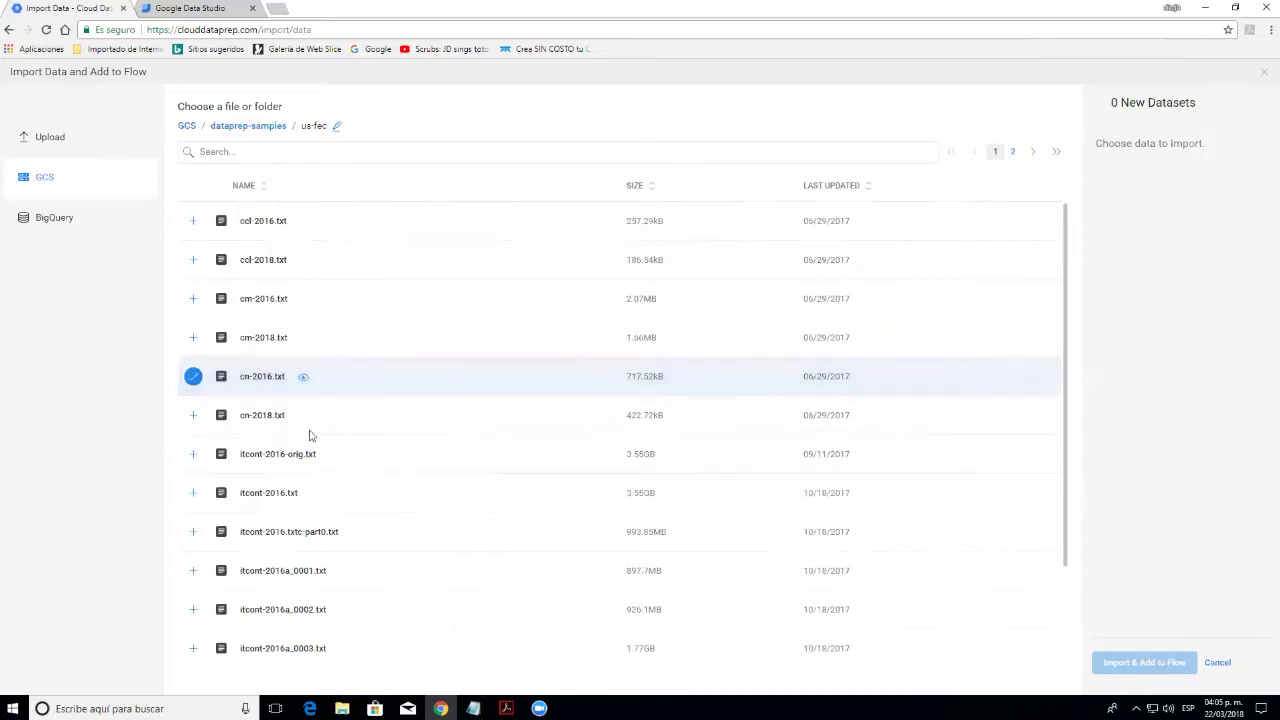
{"action": "left_click", "coordinate": [193, 492]}
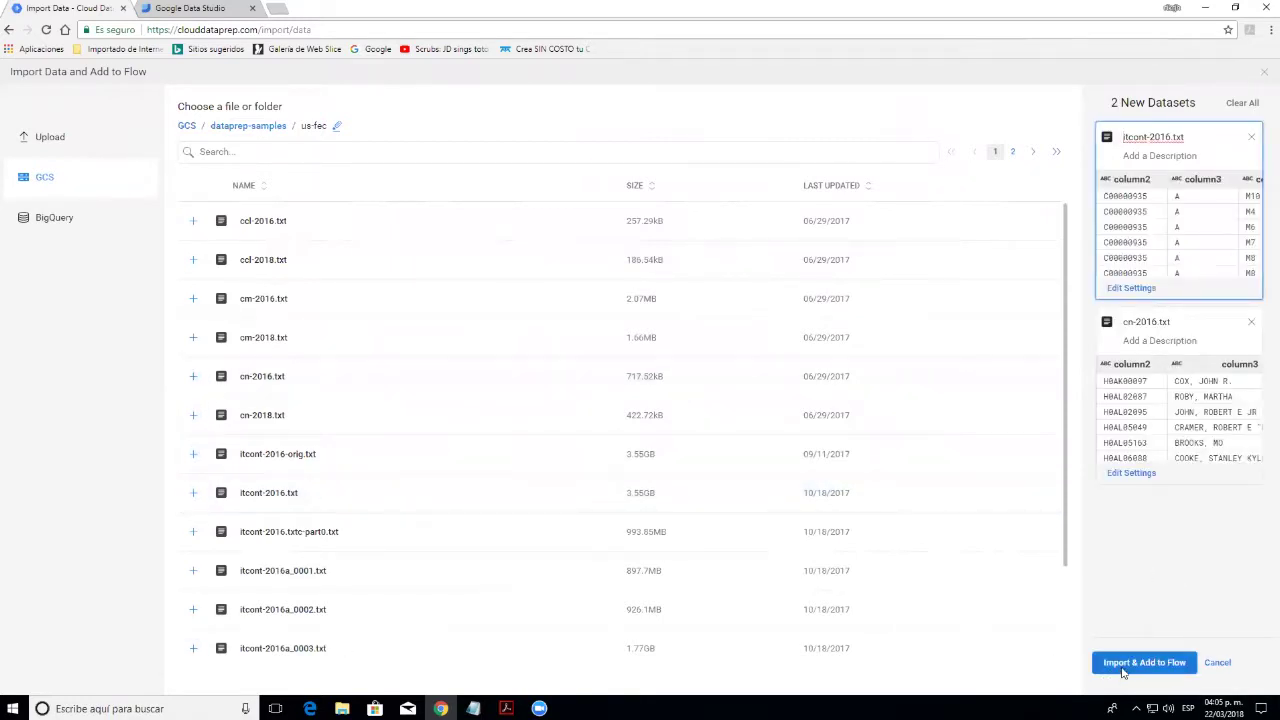
{"action": "left_click", "coordinate": [1122, 670]}
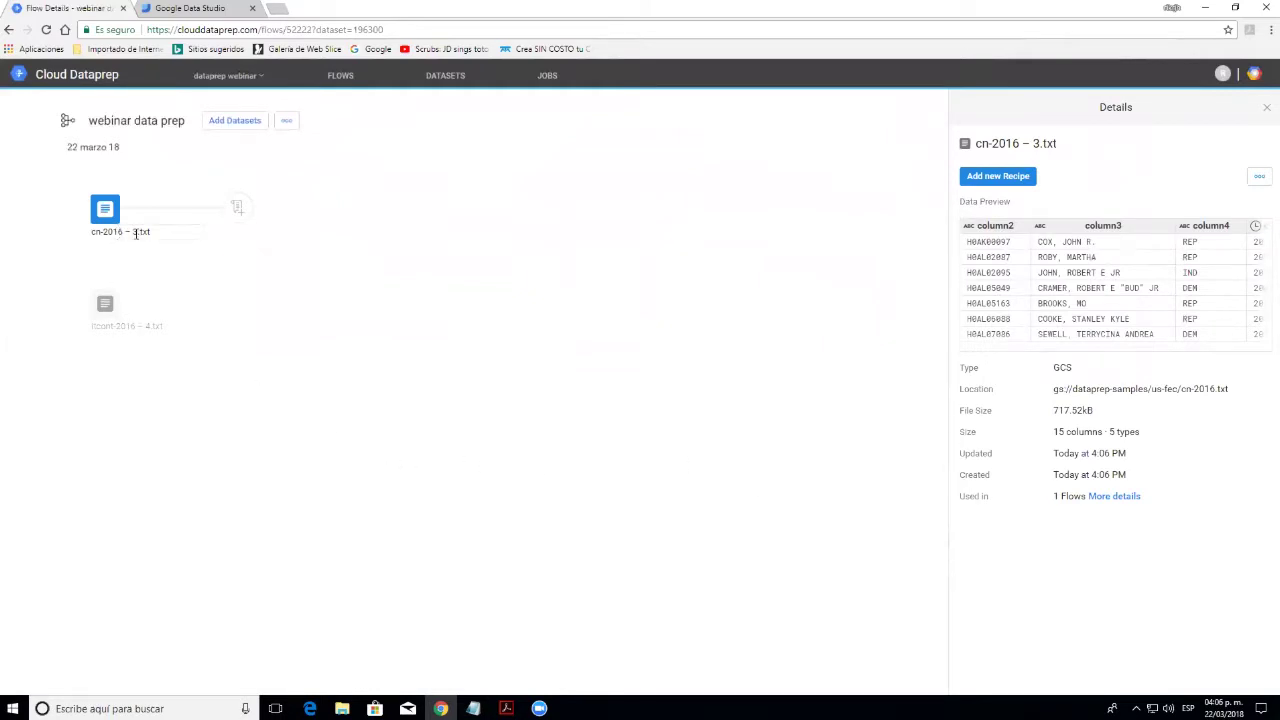
Rename the imported cn-2016 dataset in the flow as "Candidate Master 2016"
{"action": "left_click", "coordinate": [160, 231]}
{"action": "type", "text": "Candidate Master 2016"}
{"action": "key", "text": "Return"}
Rename the imported itcont-2016 dataset in the flow as "iCampaign Contributions 2016"
{"action": "left_click", "coordinate": [152, 337]}
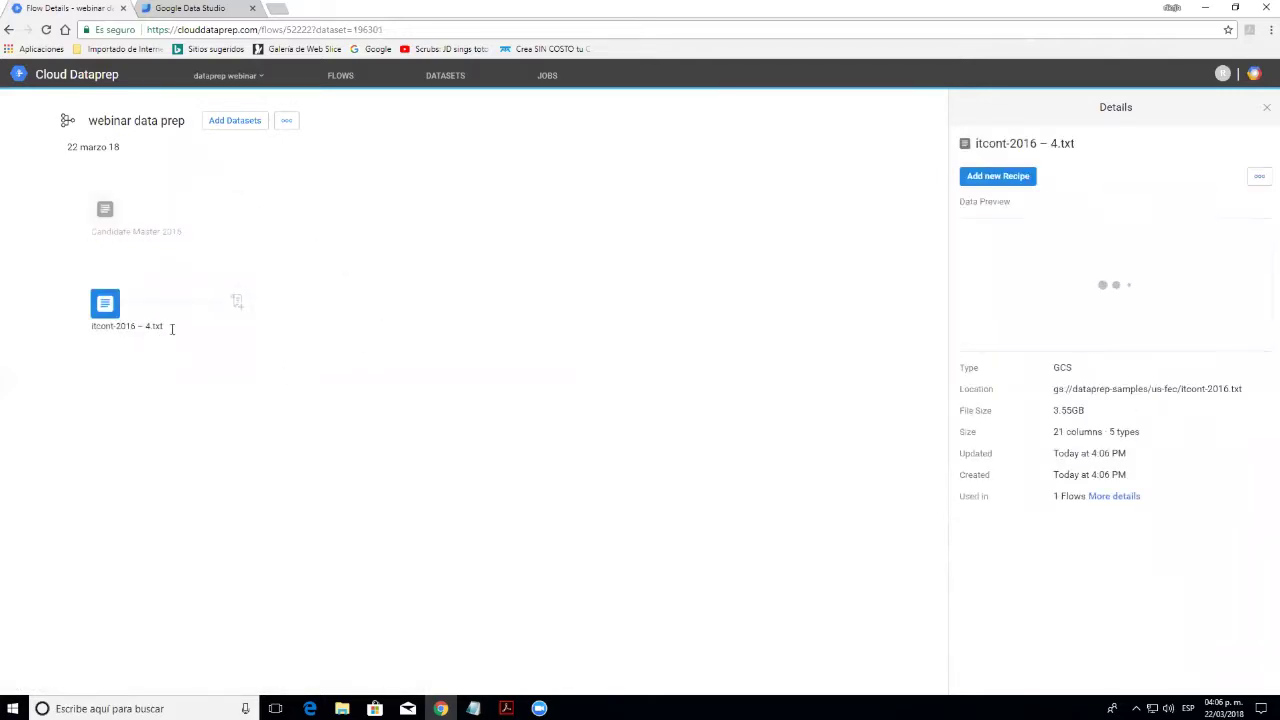
{"action": "left_click", "coordinate": [163, 328]}
{"action": "key", "text": "BackSpace"}
{"action": "key", "text": "BackSpace"}
{"action": "key", "text": "BackSpace"}
{"action": "key", "text": "BackSpace"}
{"action": "key", "text": "BackSpace"}
{"action": "key", "text": "BackSpace"}
{"action": "key", "text": "BackSpace"}
{"action": "key", "text": "BackSpace"}
{"action": "key", "text": "BackSpace"}
{"action": "key", "text": "BackSpace"}
{"action": "key", "text": "BackSpace"}
{"action": "key", "text": "BackSpace"}
{"action": "key", "text": "BackSpace"}
{"action": "key", "text": "BackSpace"}
{"action": "key", "text": "BackSpace"}
{"action": "key", "text": "BackSpace"}
{"action": "key", "text": "BackSpace"}
{"action": "key", "text": "BackSpace"}
{"action": "key", "text": "BackSpace"}
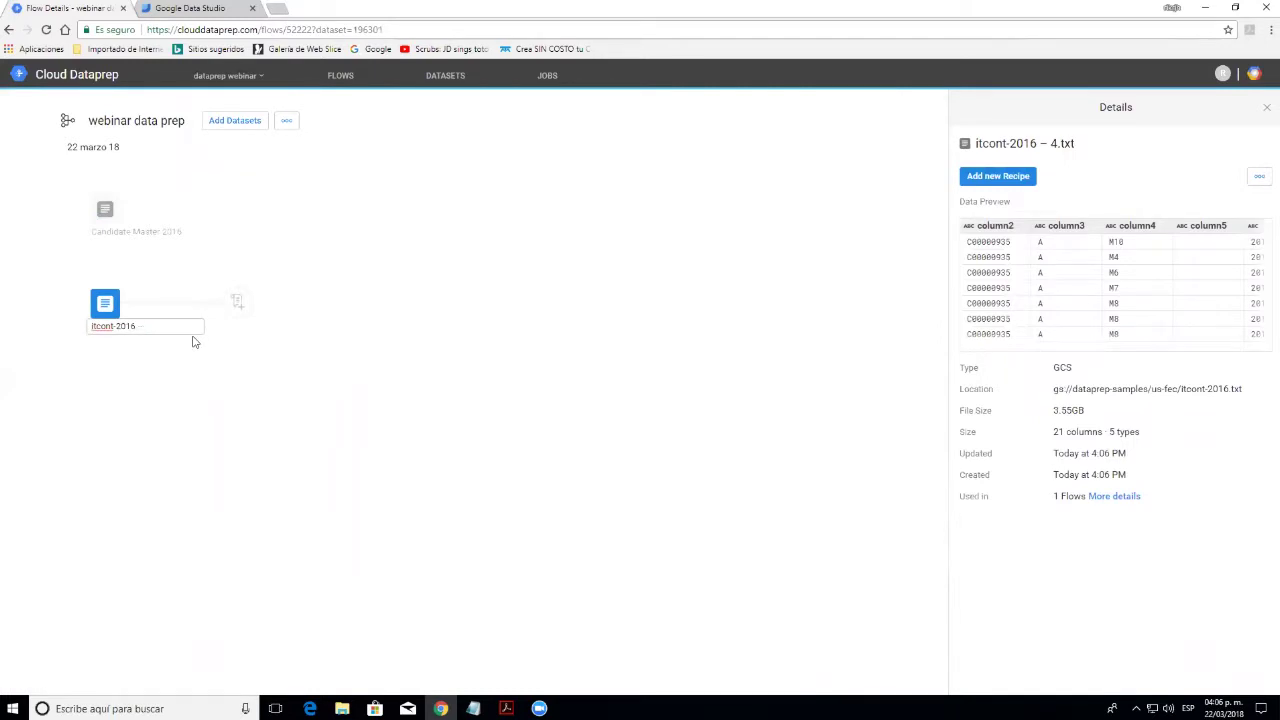
{"action": "type", "text": "iCampai"}
{"action": "type", "text": "gn Con"}
{"action": "type", "text": "tributions"}
{"action": "type", "text": " 2016"}
{"action": "key", "text": "Return"}
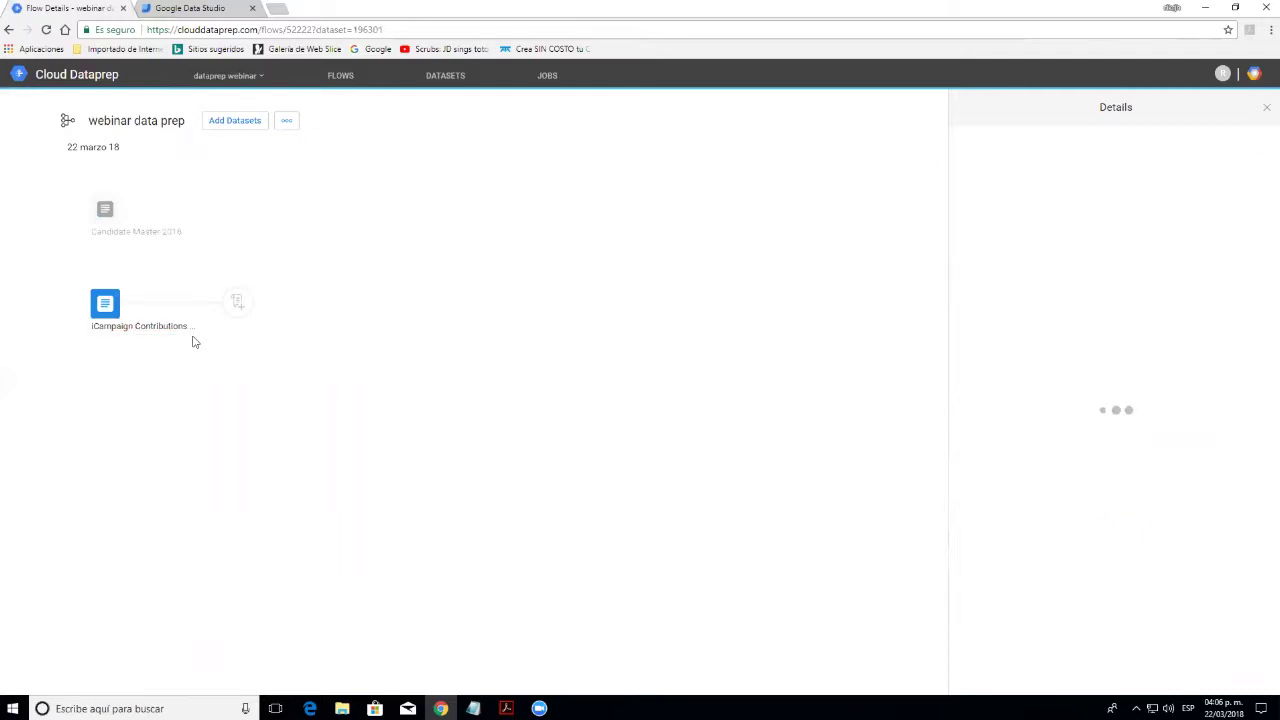
Add a new recipe to the Candidate Master 2016 dataset and open it for editing
{"action": "left_click", "coordinate": [106, 209]}
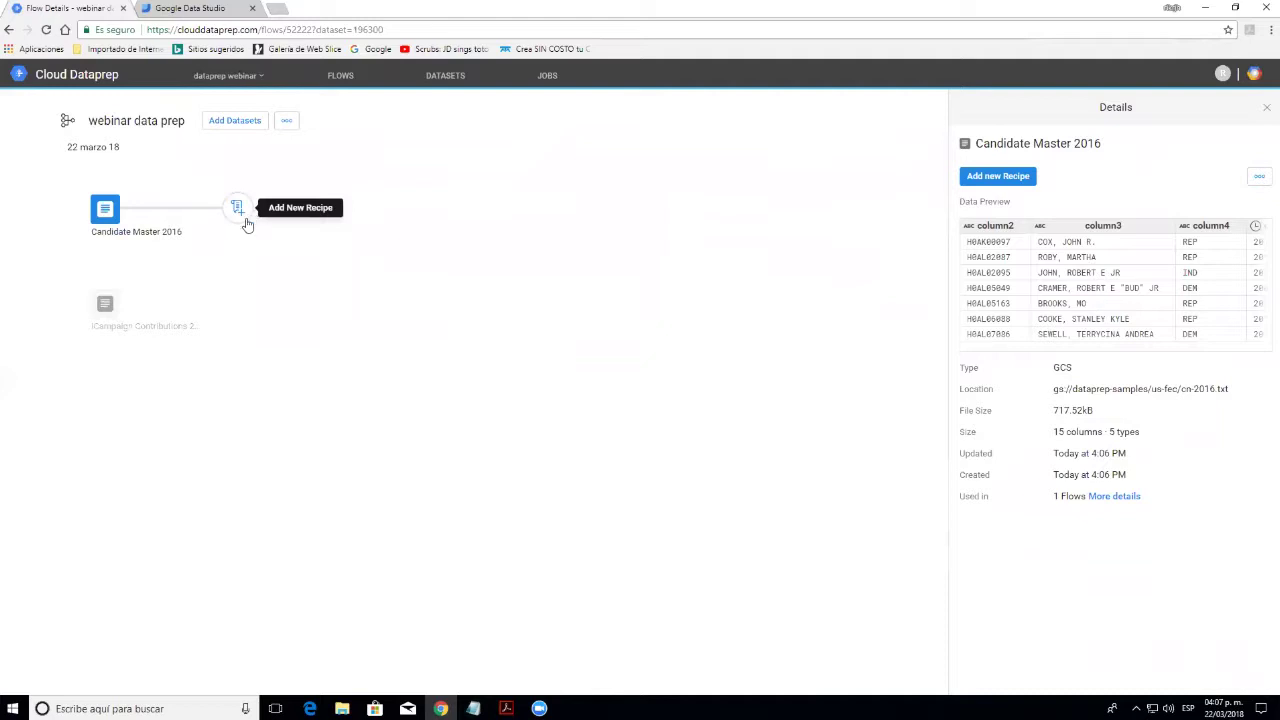
{"action": "left_click", "coordinate": [250, 218]}
{"action": "left_click", "coordinate": [243, 238]}
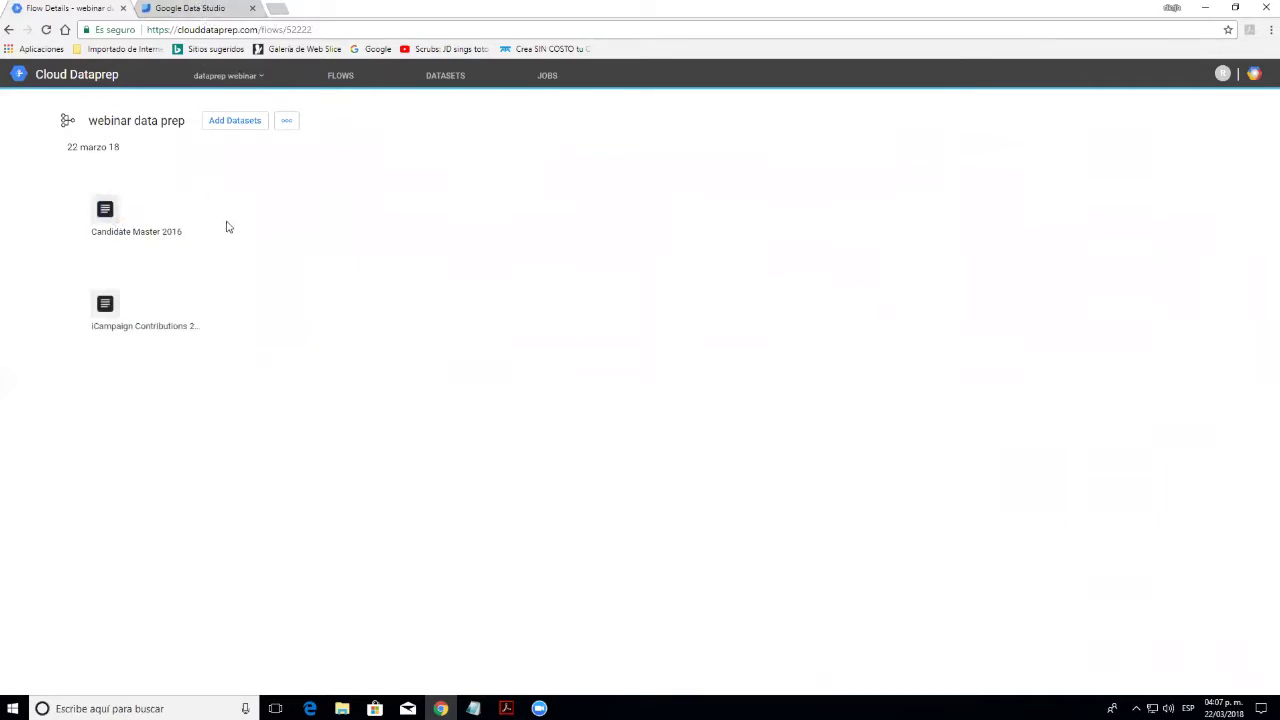
{"action": "mouse_move", "coordinate": [128, 221]}
{"action": "left_click", "coordinate": [116, 216]}
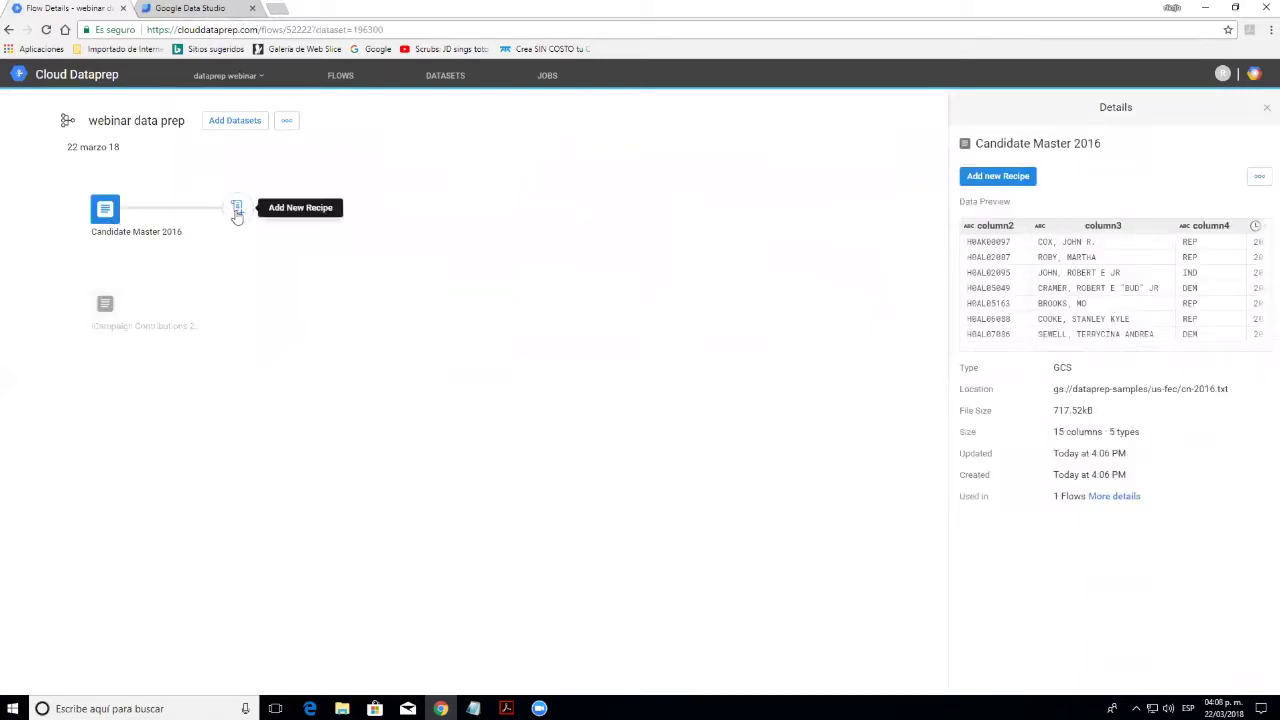
{"action": "left_click", "coordinate": [1019, 181]}
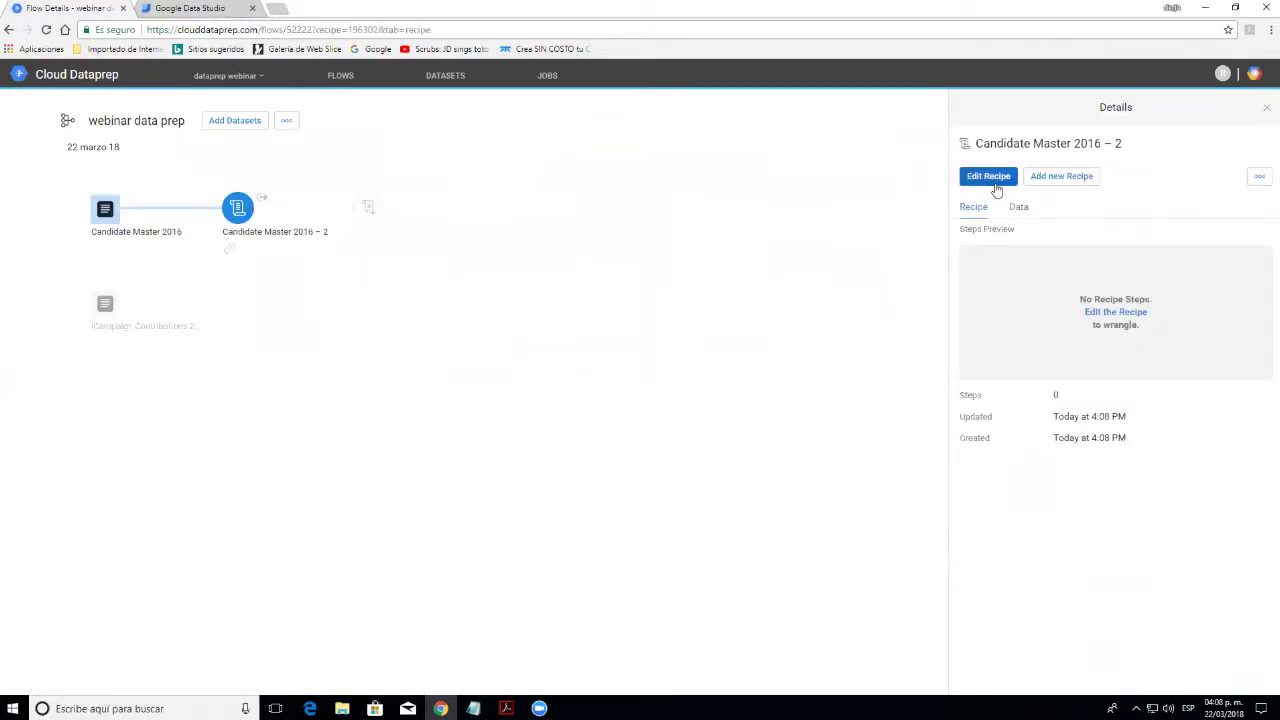
{"action": "left_click", "coordinate": [988, 177]}
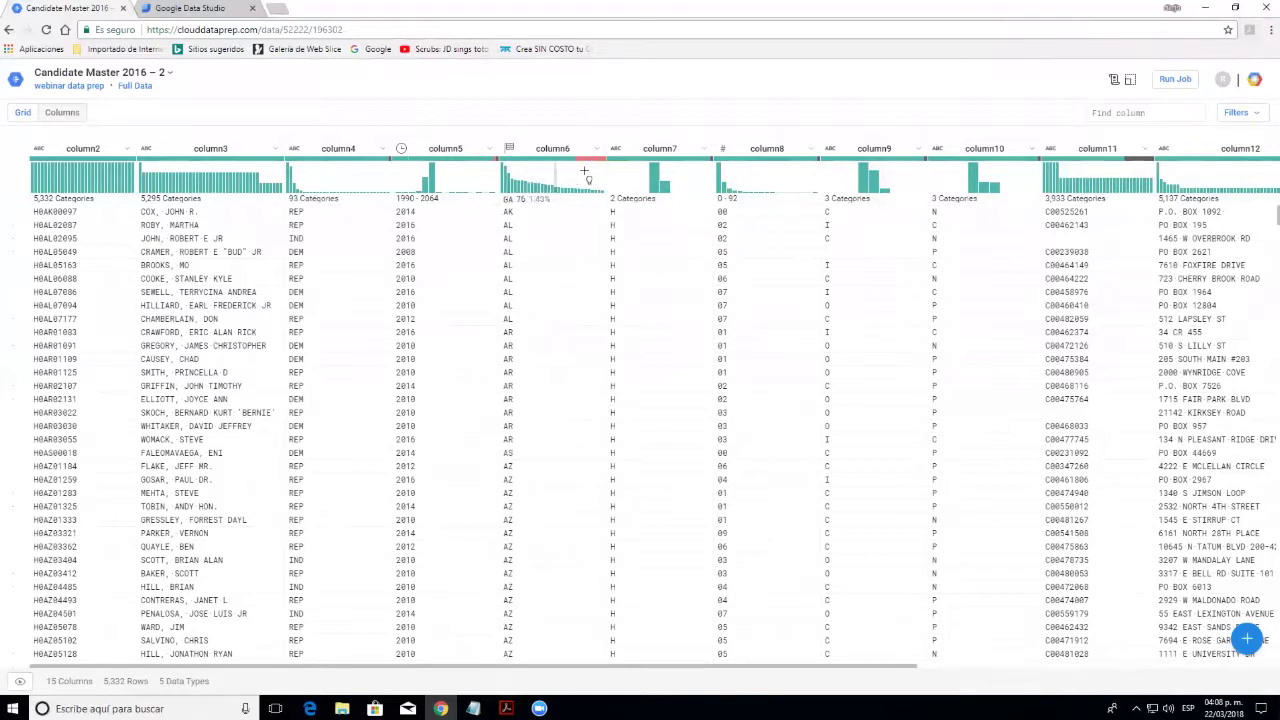
Try keeping only the rows in column5's histogram range that starts in 2015, and undo that recipe step
{"action": "mouse_move", "coordinate": [600, 161]}
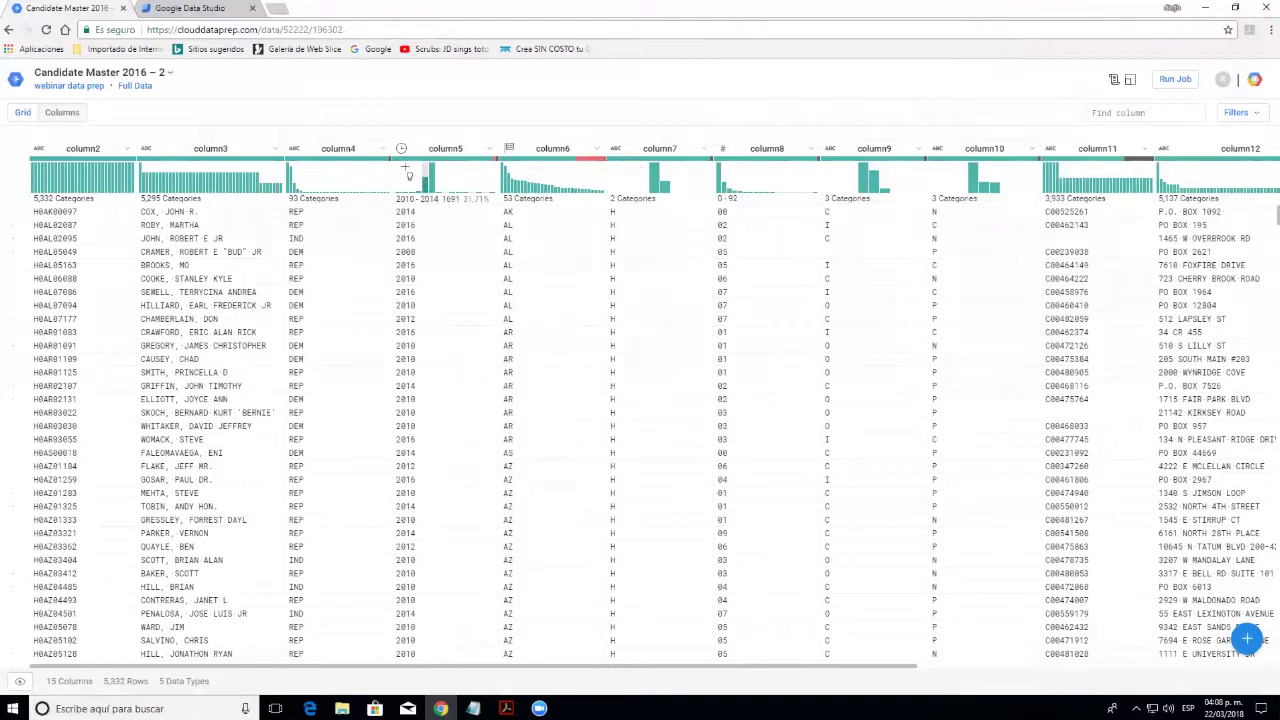
{"action": "mouse_move", "coordinate": [392, 163]}
{"action": "mouse_move", "coordinate": [425, 185]}
{"action": "left_click", "coordinate": [416, 188]}
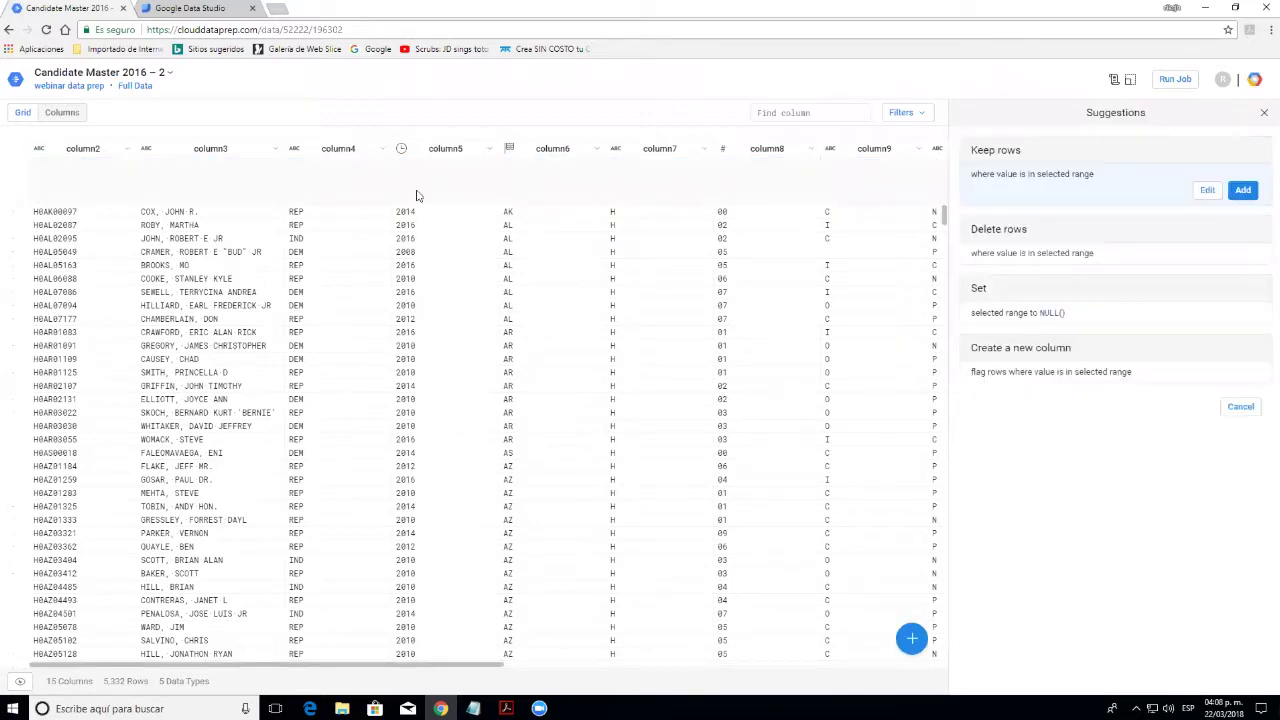
{"action": "mouse_move", "coordinate": [414, 186]}
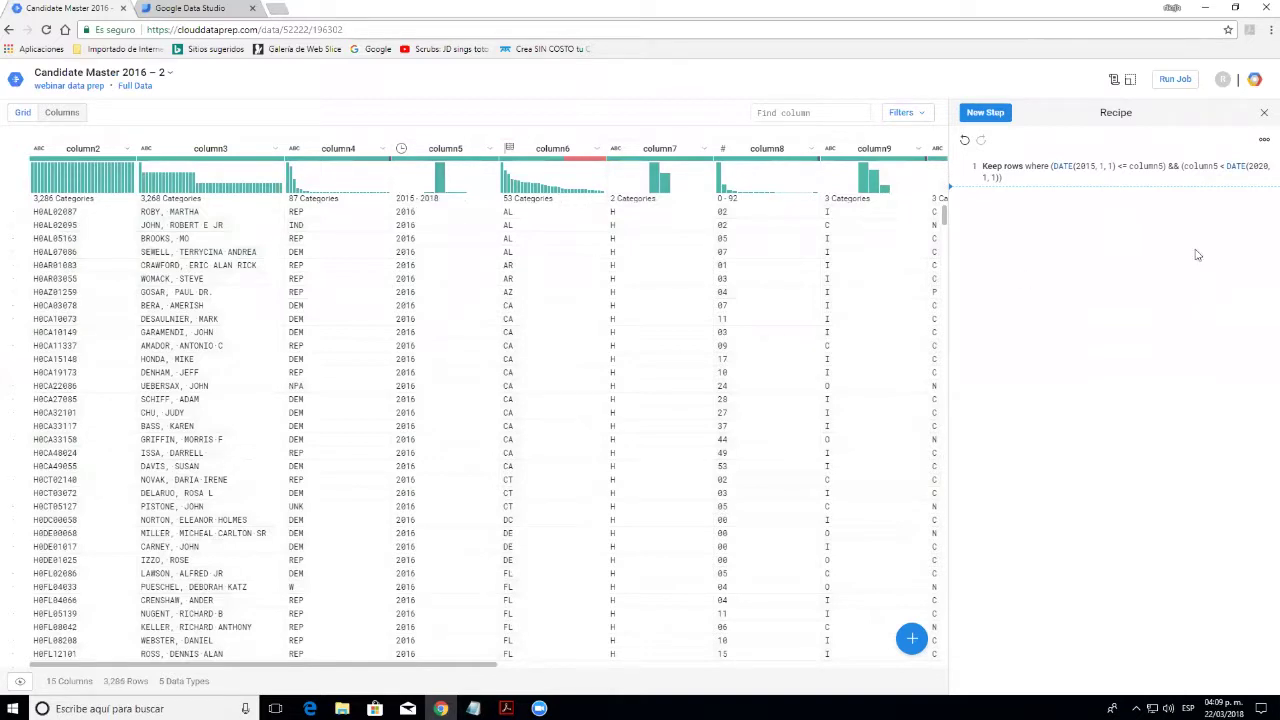
{"action": "left_click", "coordinate": [965, 143]}
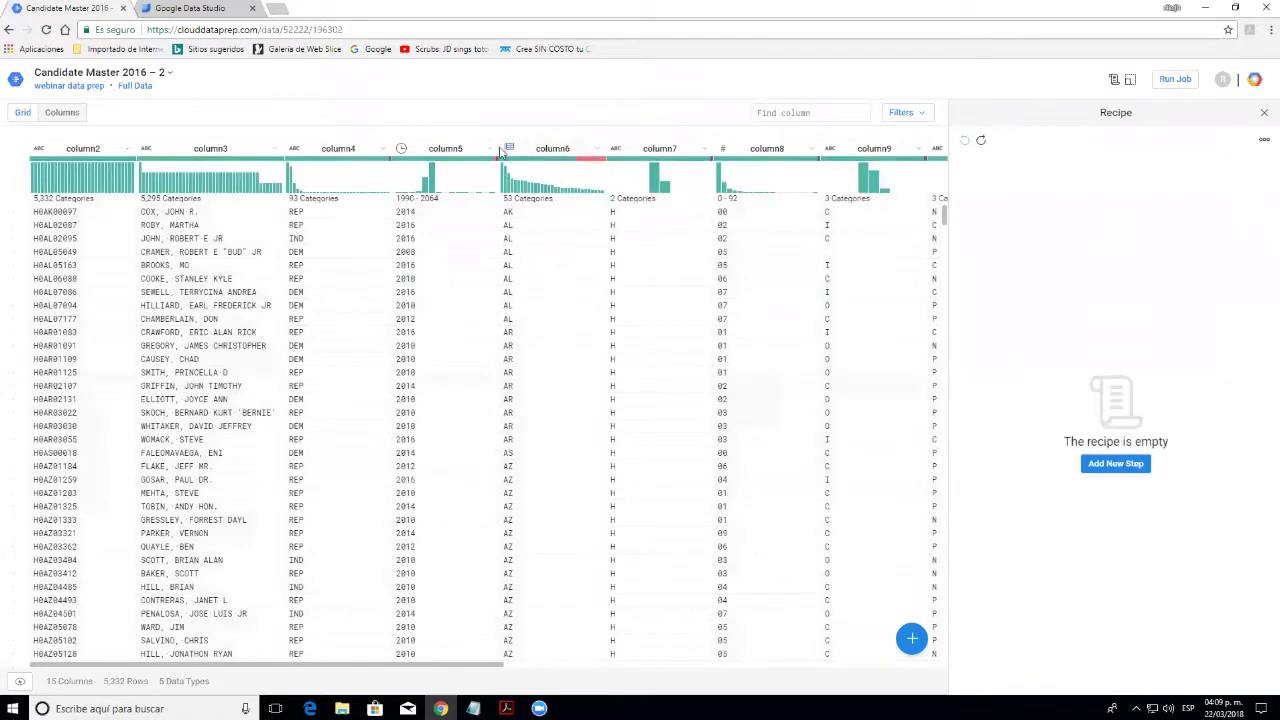
Widen column5, keep only the rows in its 2016-2017 range, review them and narrow the column again
{"action": "left_click_drag", "start_coordinate": [496, 152], "coordinate": [568, 150]}
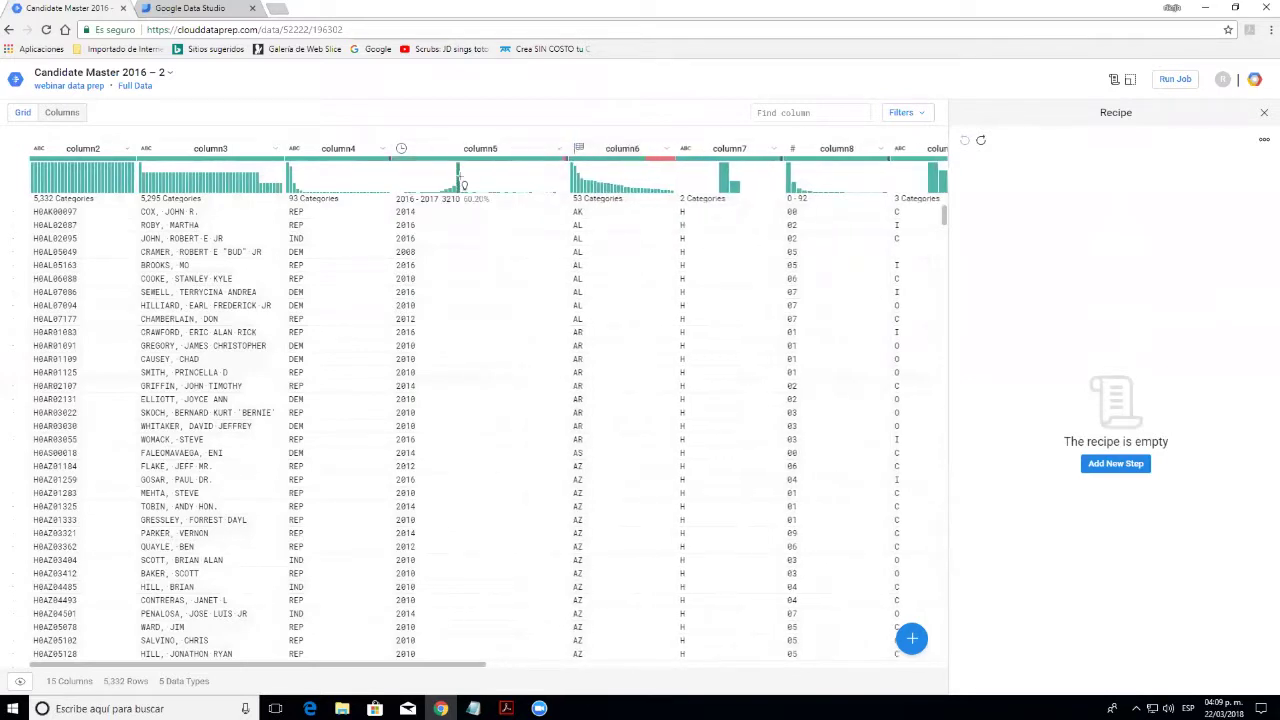
{"action": "left_click", "coordinate": [459, 180]}
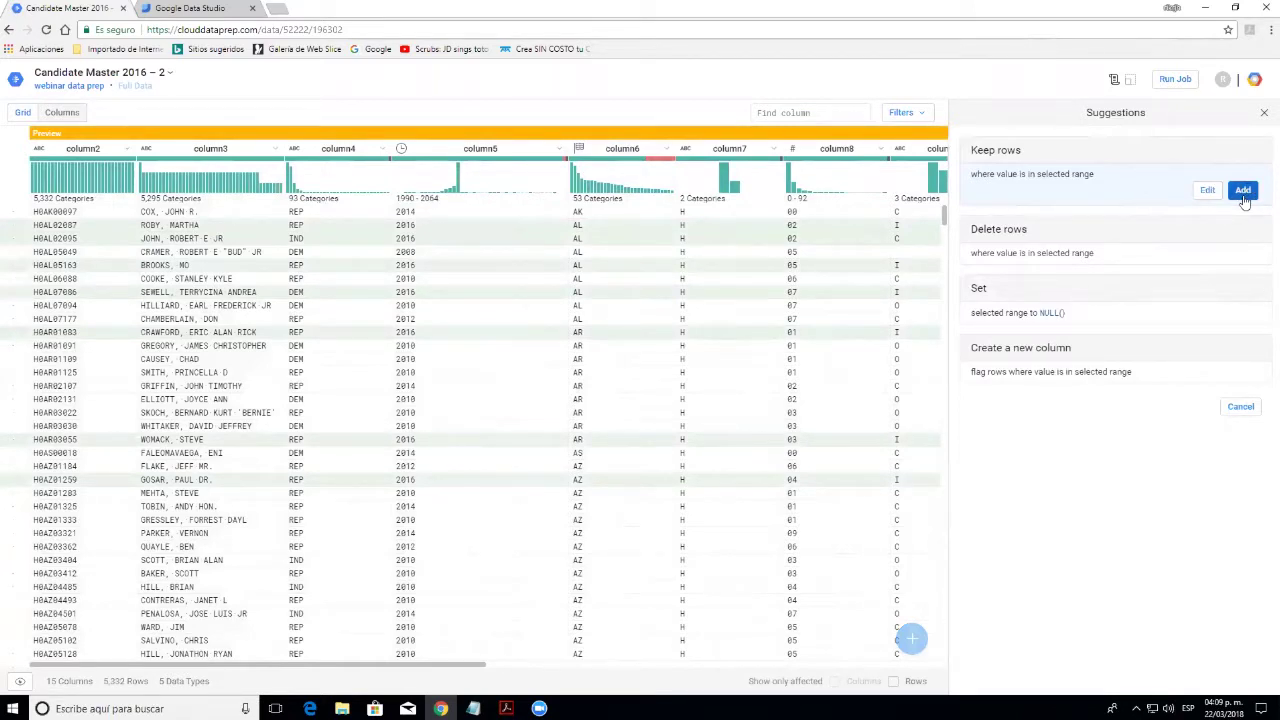
{"action": "left_click", "coordinate": [1243, 192]}
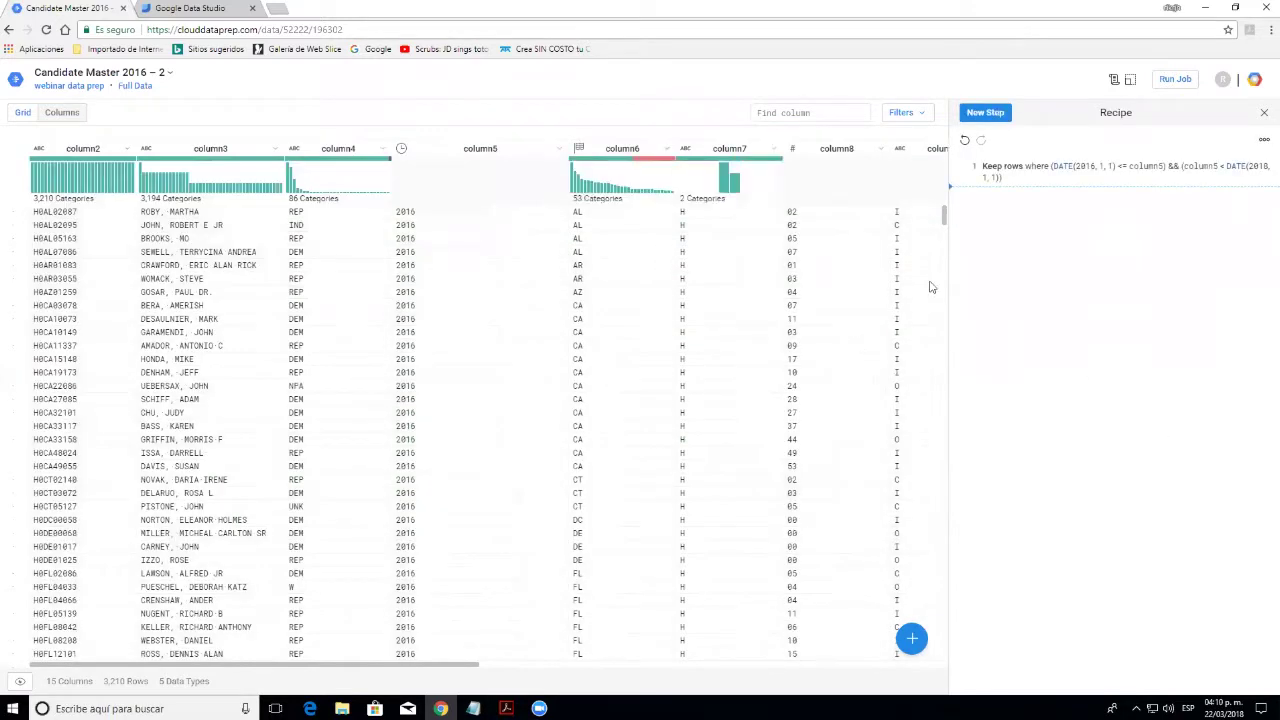
{"action": "scroll", "coordinate": [943, 214], "scroll_direction": "down", "scroll_amount": 2}
{"action": "scroll", "coordinate": [949, 265], "scroll_direction": "down", "scroll_amount": 15}
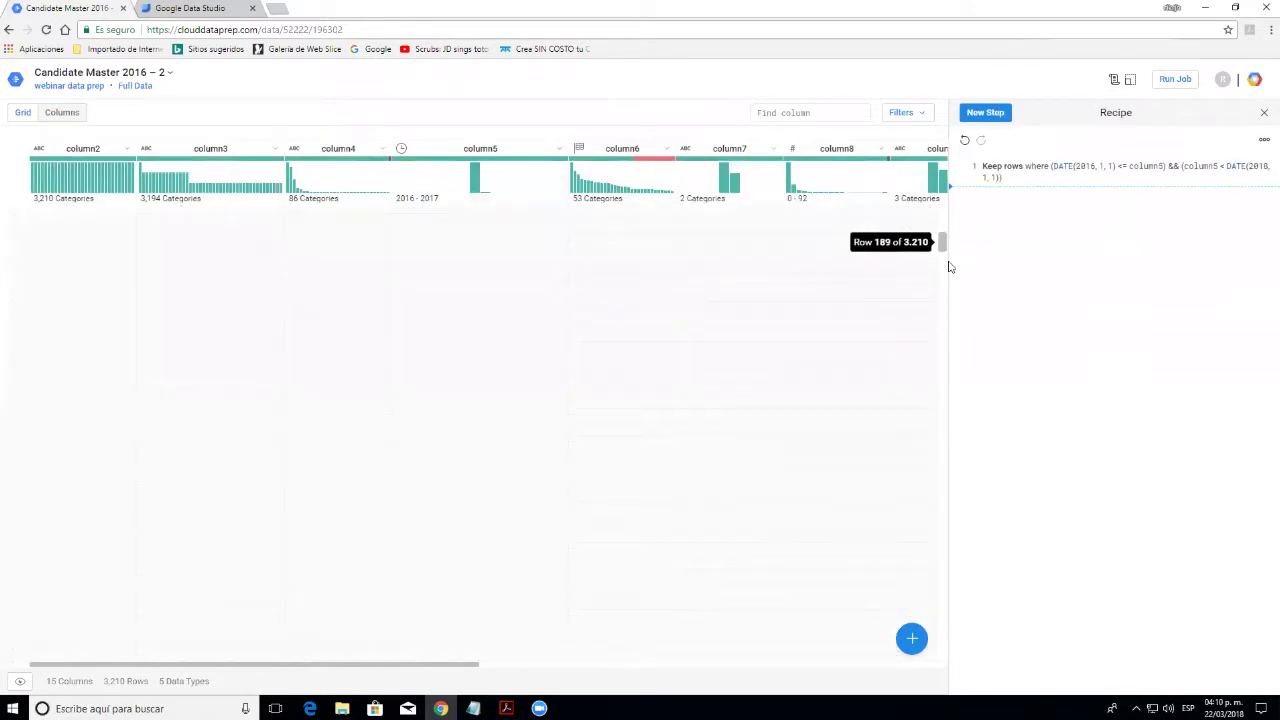
{"action": "scroll", "coordinate": [950, 267], "scroll_direction": "down", "scroll_amount": 10}
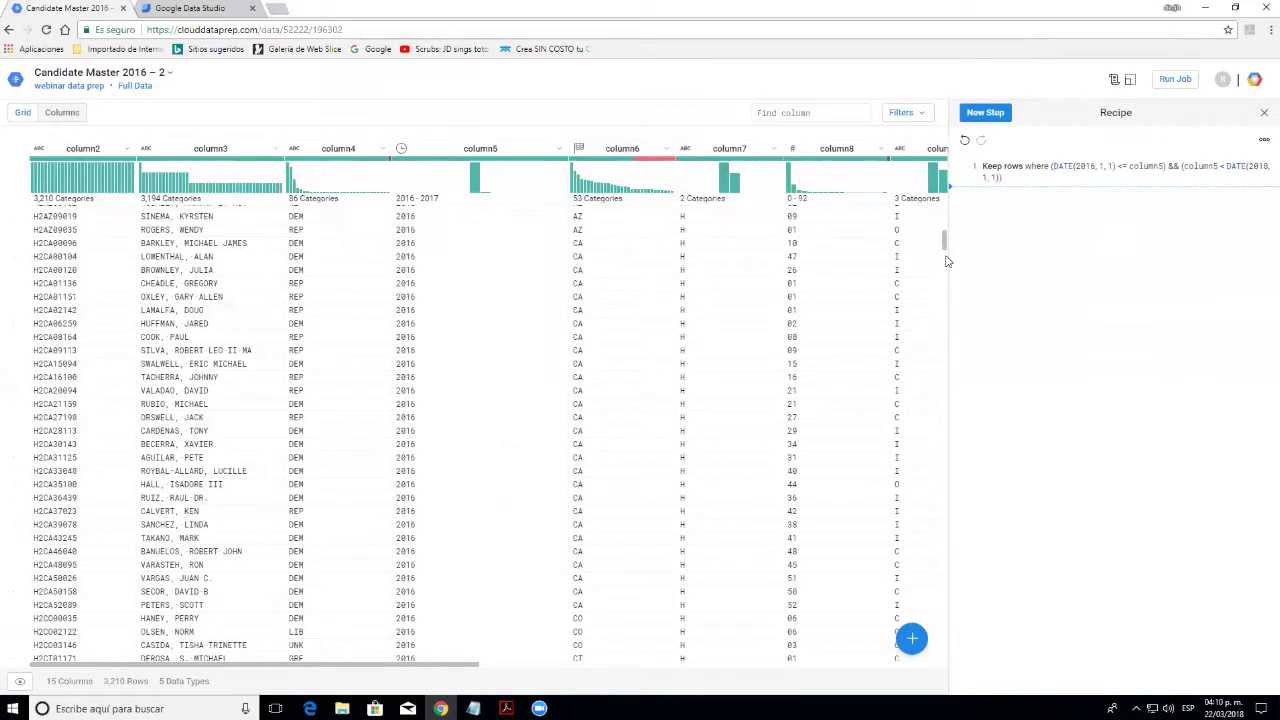
{"action": "scroll", "coordinate": [950, 240], "scroll_direction": "up", "scroll_amount": 20}
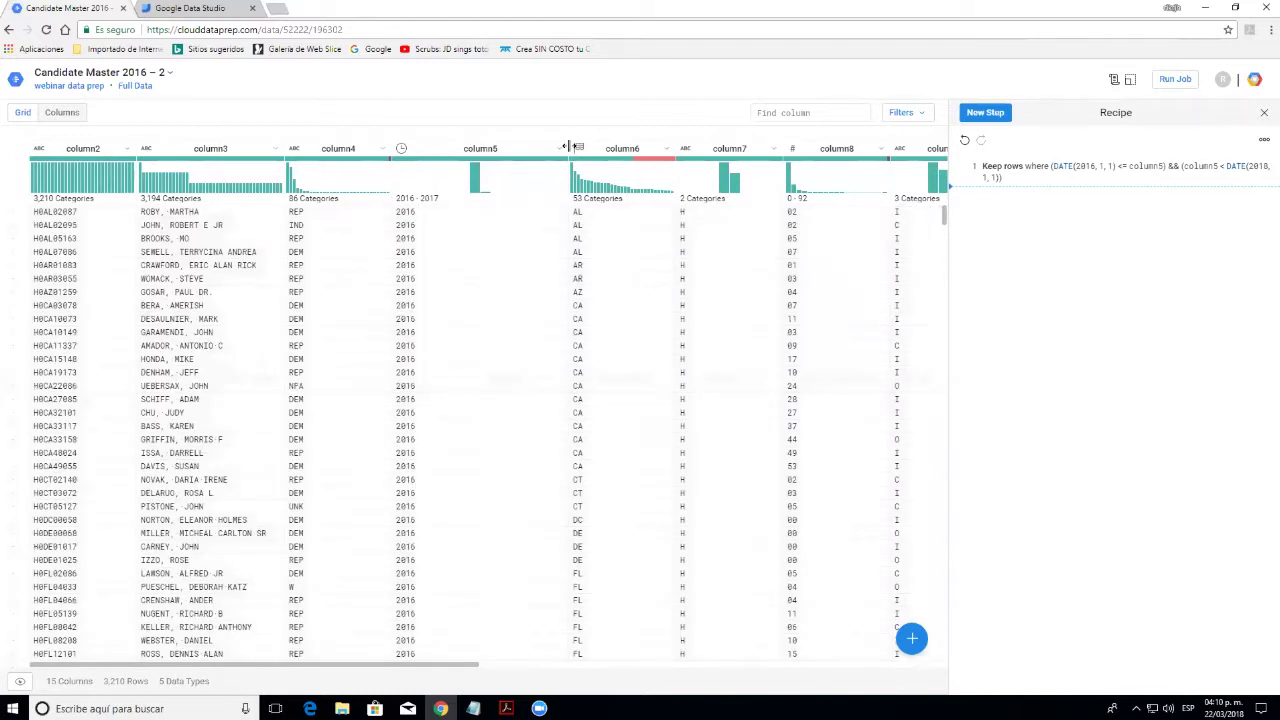
{"action": "left_click_drag", "start_coordinate": [570, 146], "coordinate": [519, 148]}
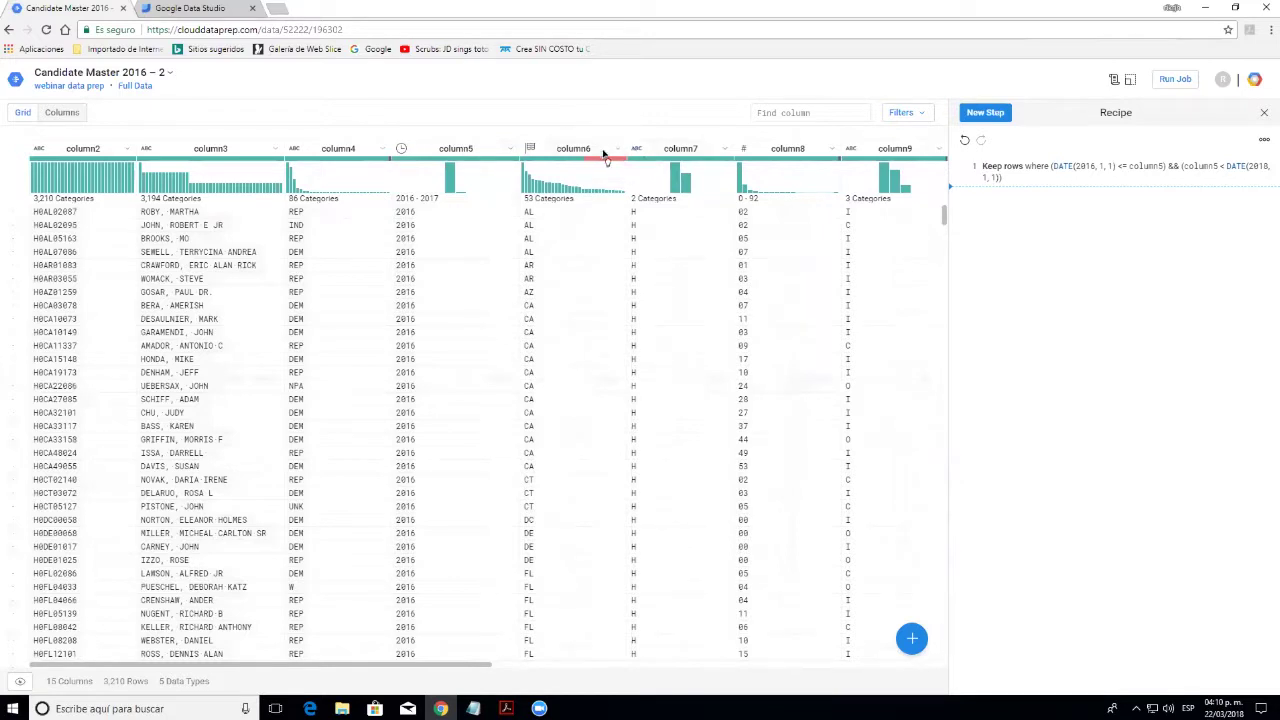
Change the data type of column6 to String to resolve its mismatched values
{"action": "mouse_move", "coordinate": [606, 163]}
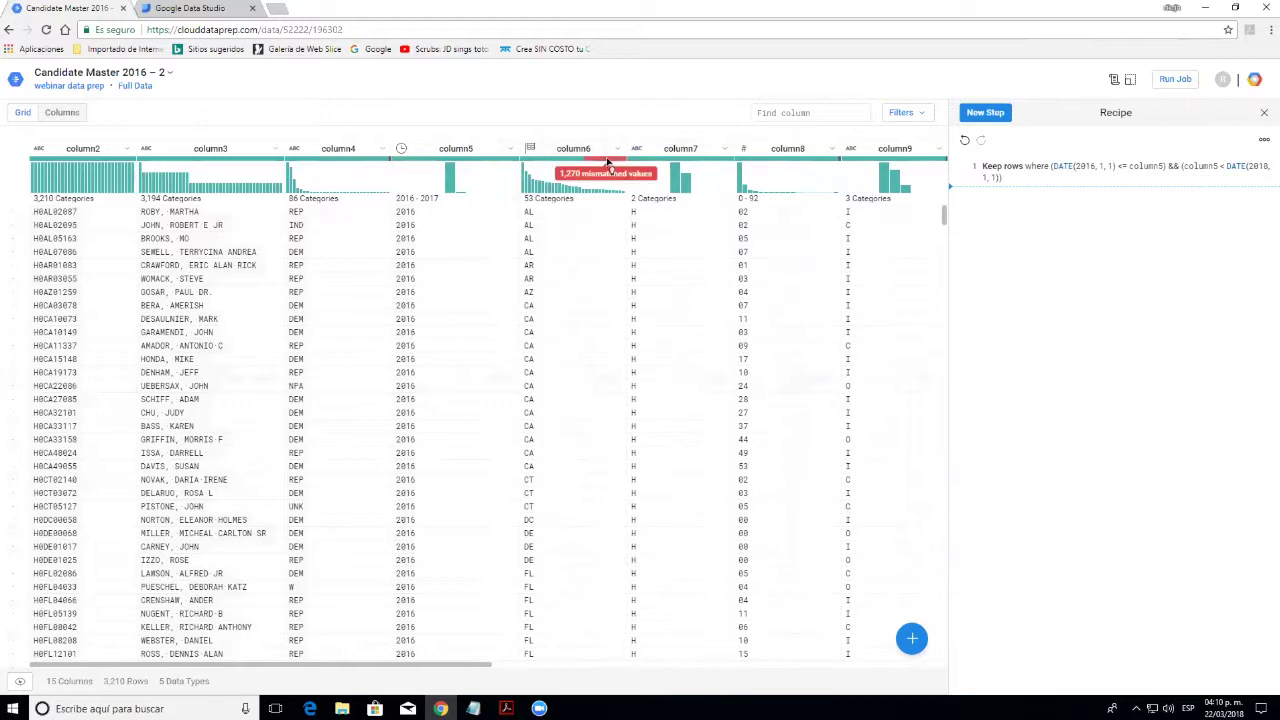
{"action": "left_click", "coordinate": [619, 152]}
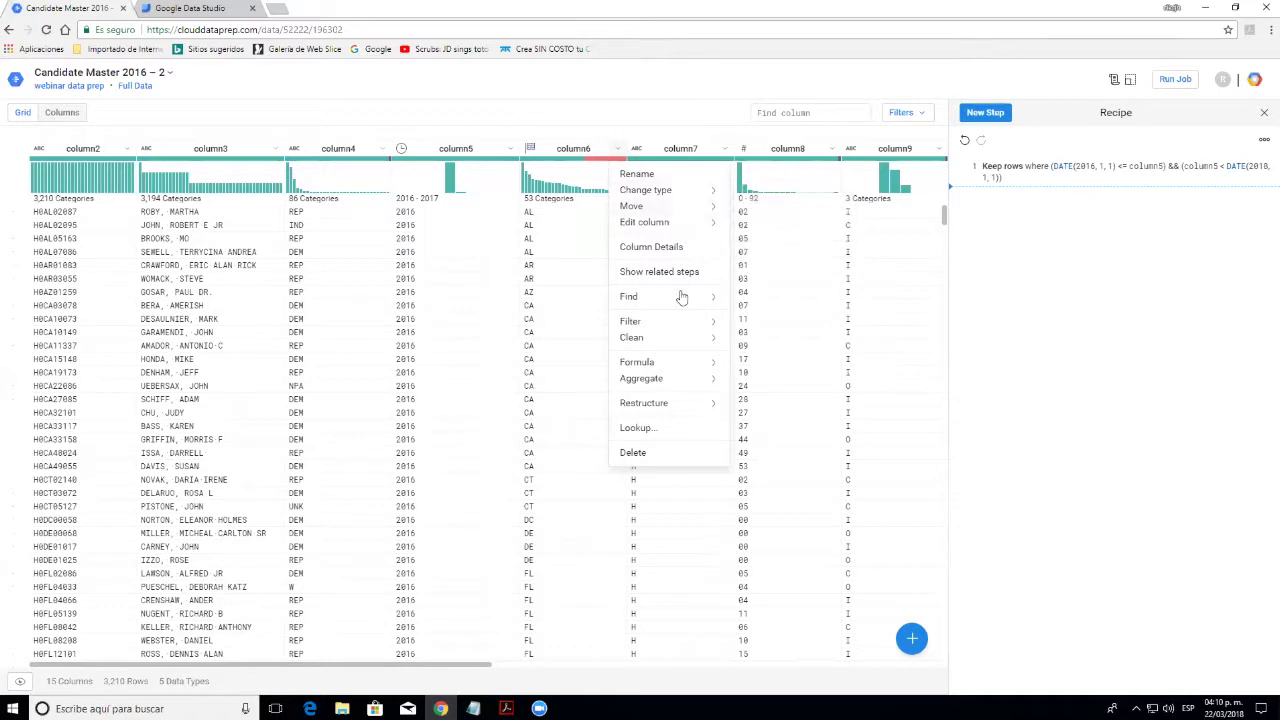
{"action": "mouse_move", "coordinate": [692, 234]}
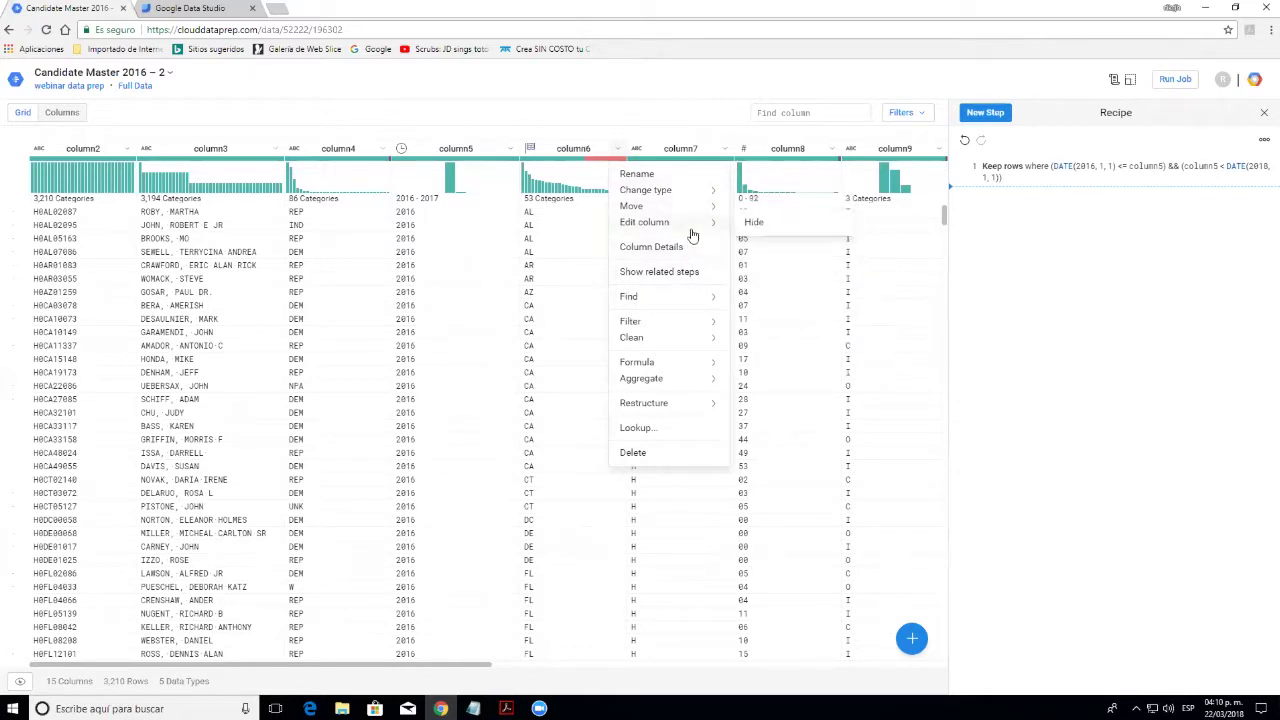
{"action": "mouse_move", "coordinate": [706, 194]}
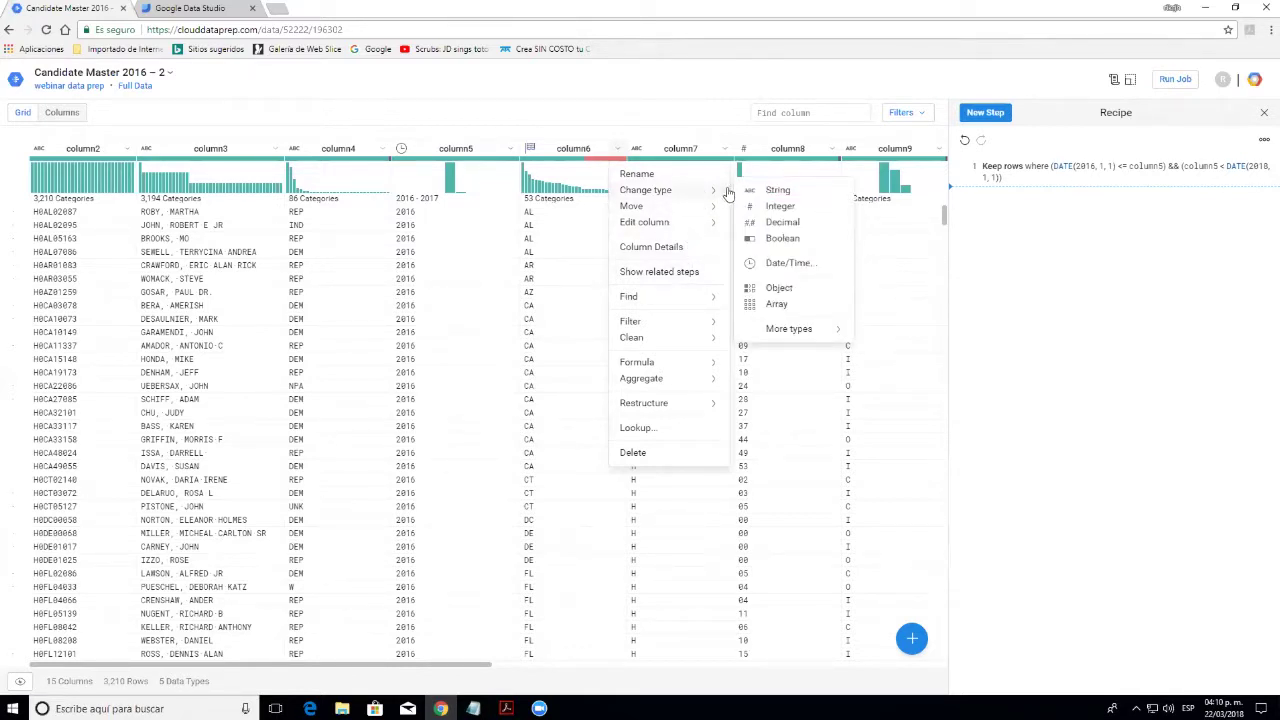
{"action": "left_click", "coordinate": [815, 194]}
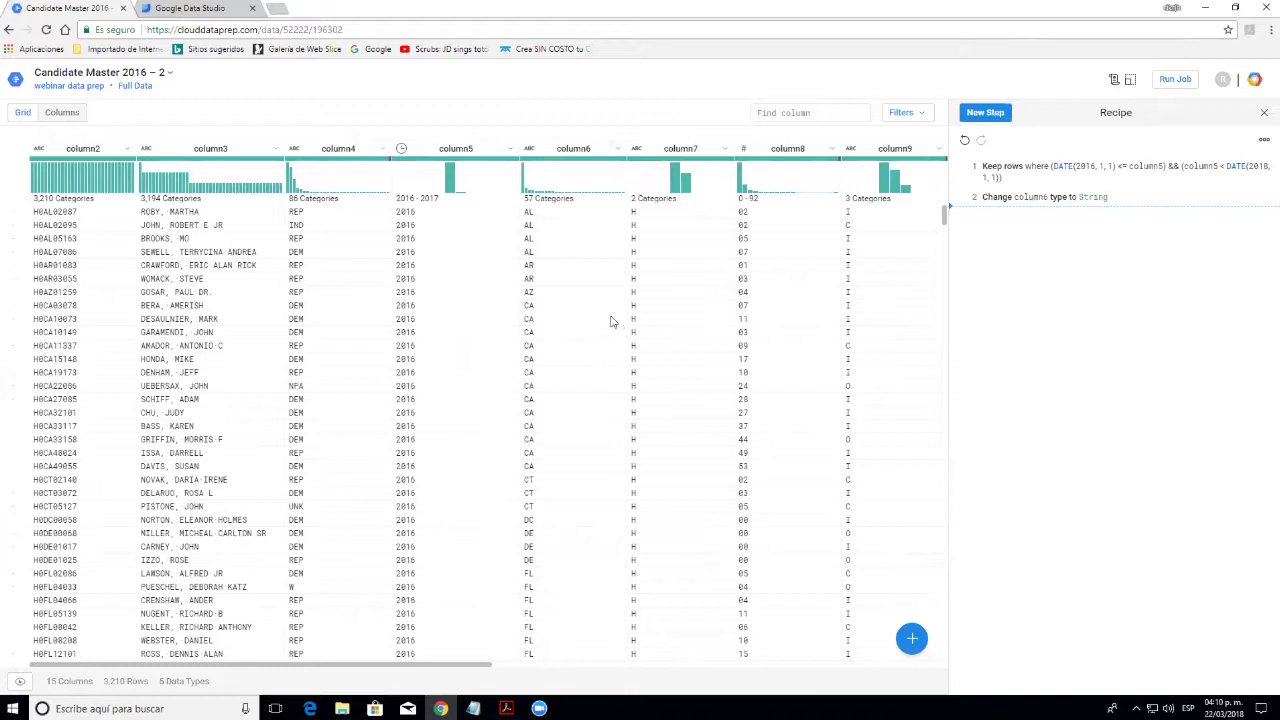
Keep only the rows where column7 is 'P' and add that filter to the candidate recipe
{"action": "mouse_move", "coordinate": [603, 172]}
{"action": "mouse_move", "coordinate": [686, 180]}
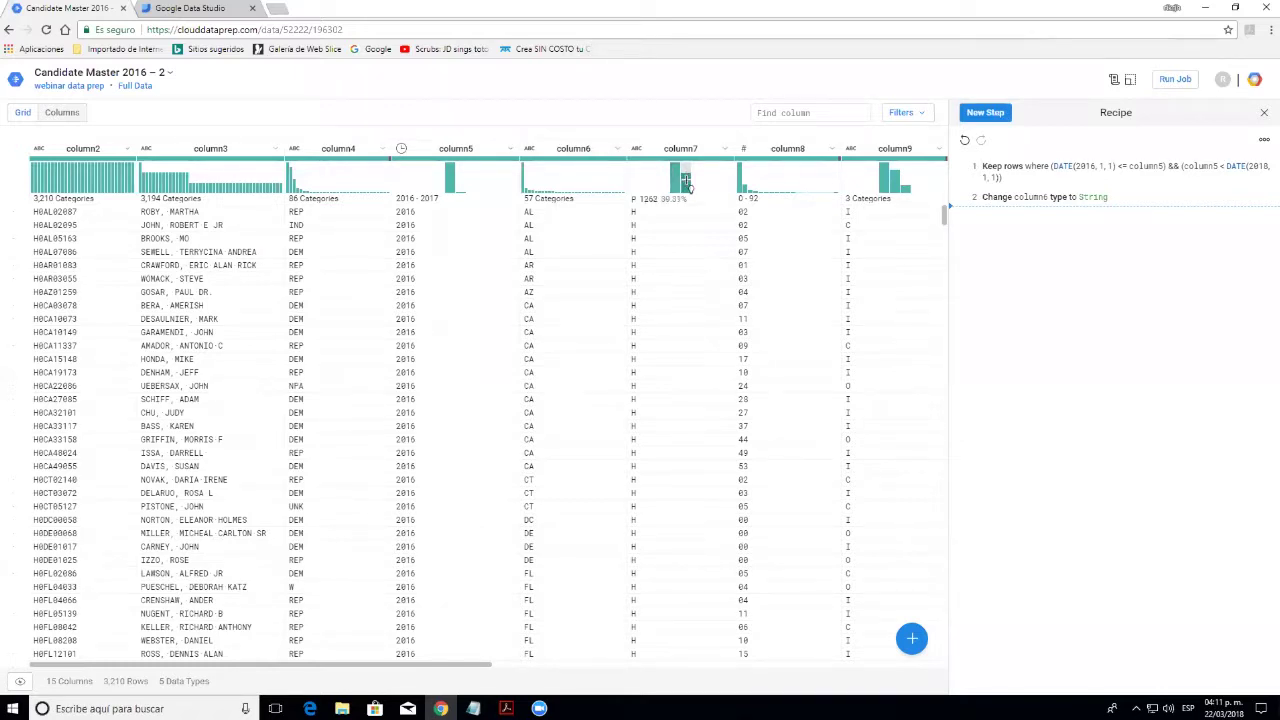
{"action": "left_click", "coordinate": [687, 183]}
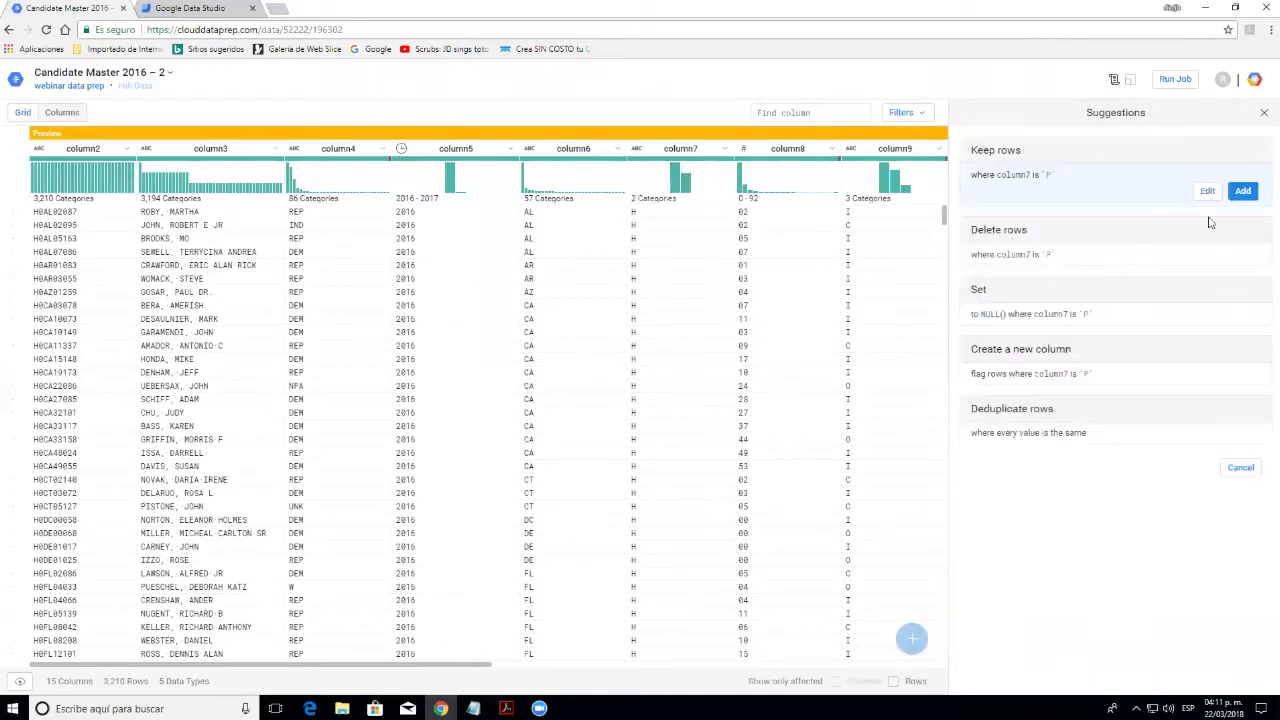
{"action": "mouse_move", "coordinate": [686, 180]}
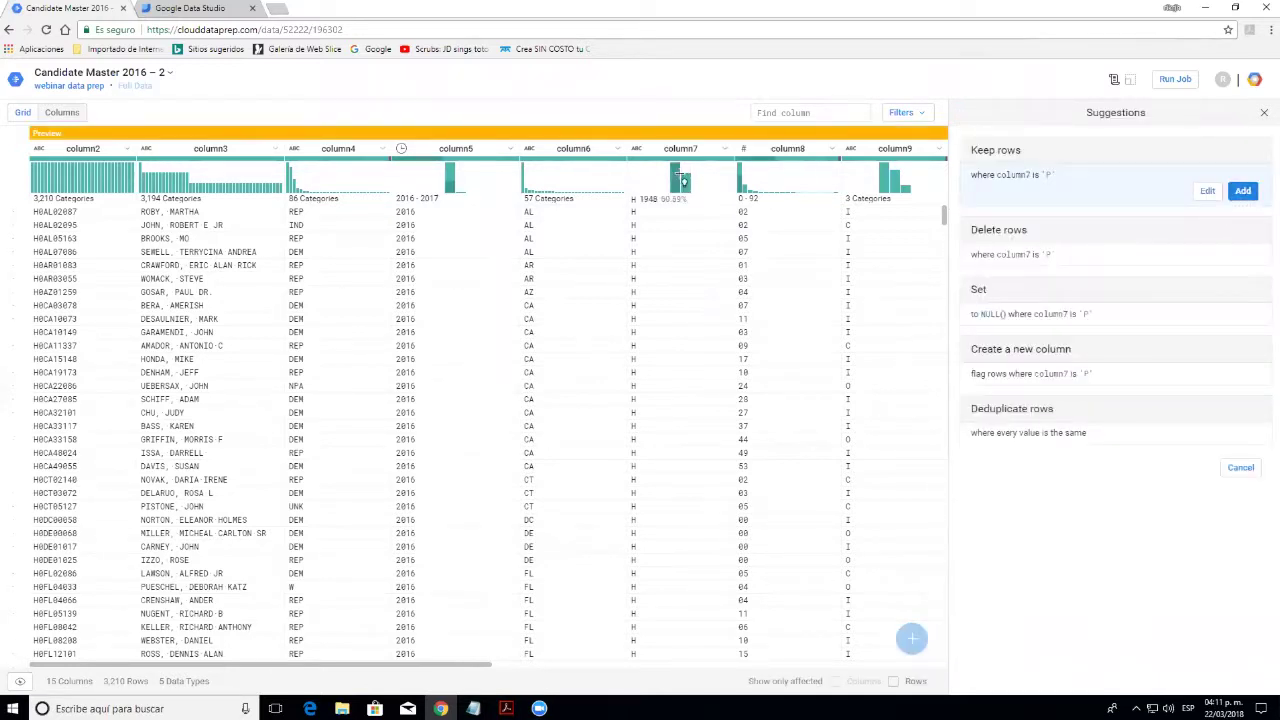
{"action": "left_click", "coordinate": [1244, 196]}
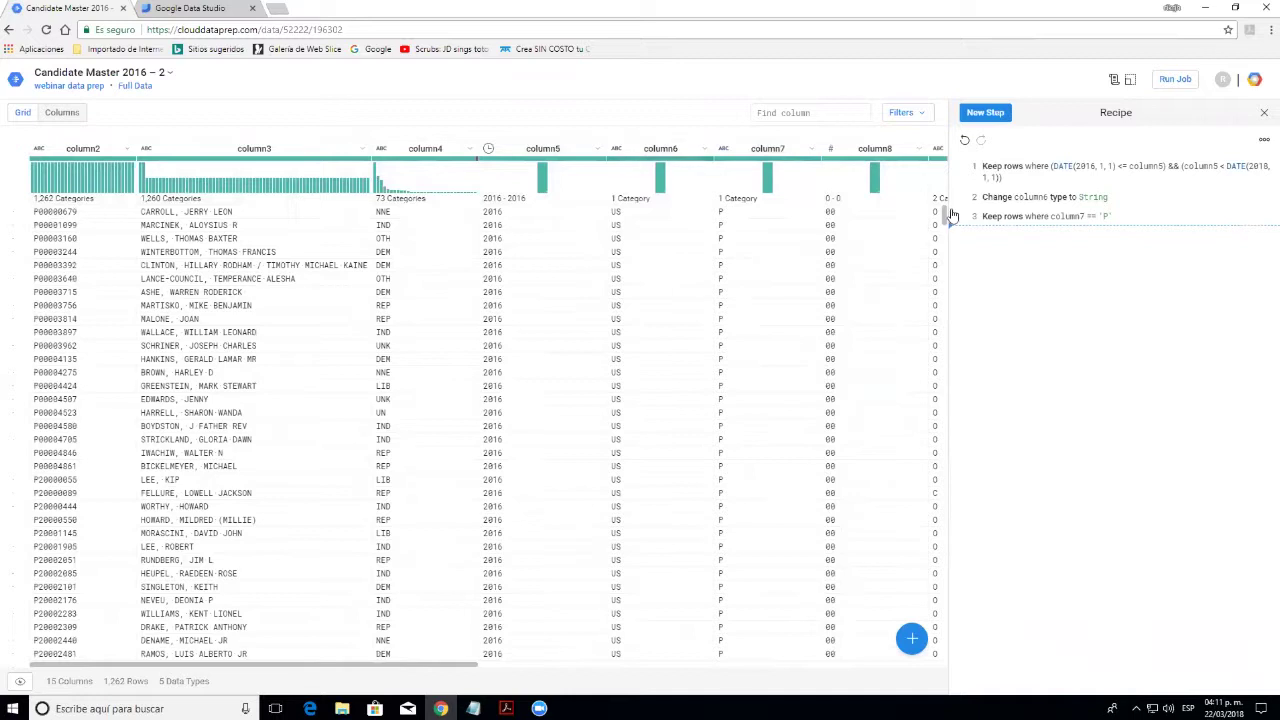
Return to the webinar data prep flow, add a new recipe to iCampaign Contributions 2016 and open it for editing
{"action": "mouse_move", "coordinate": [946, 218]}
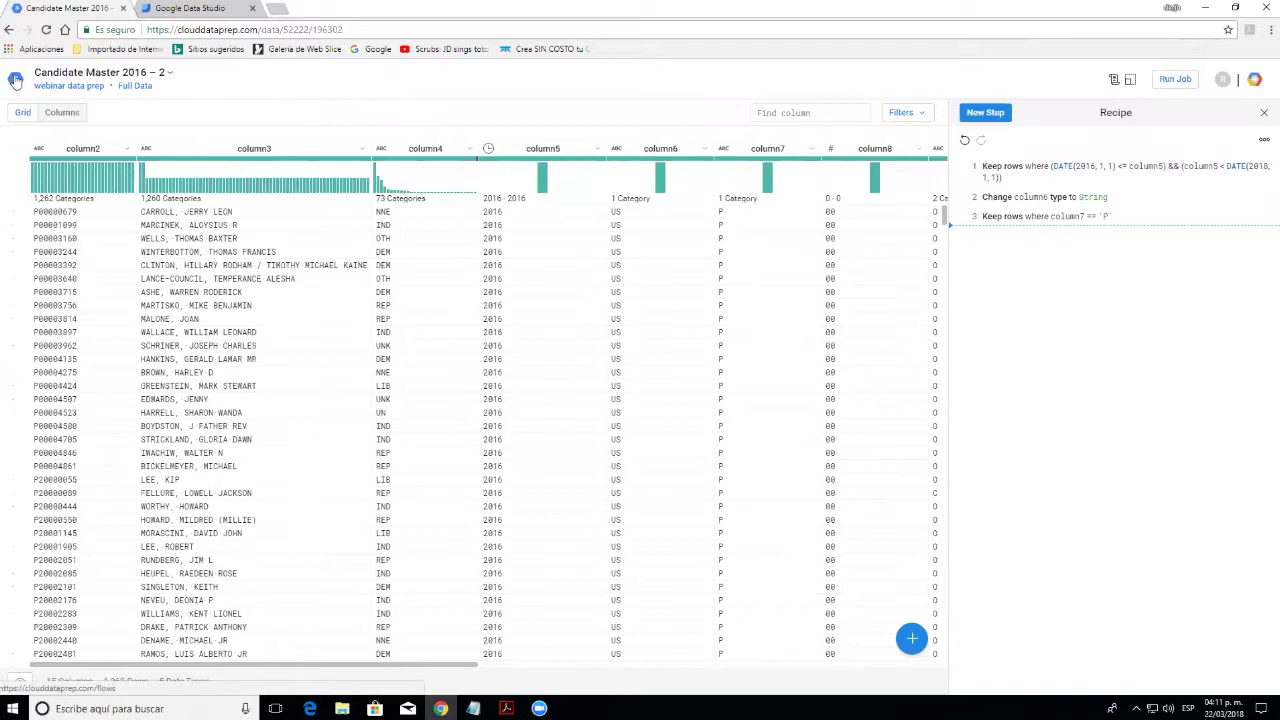
{"action": "left_click", "coordinate": [15, 80]}
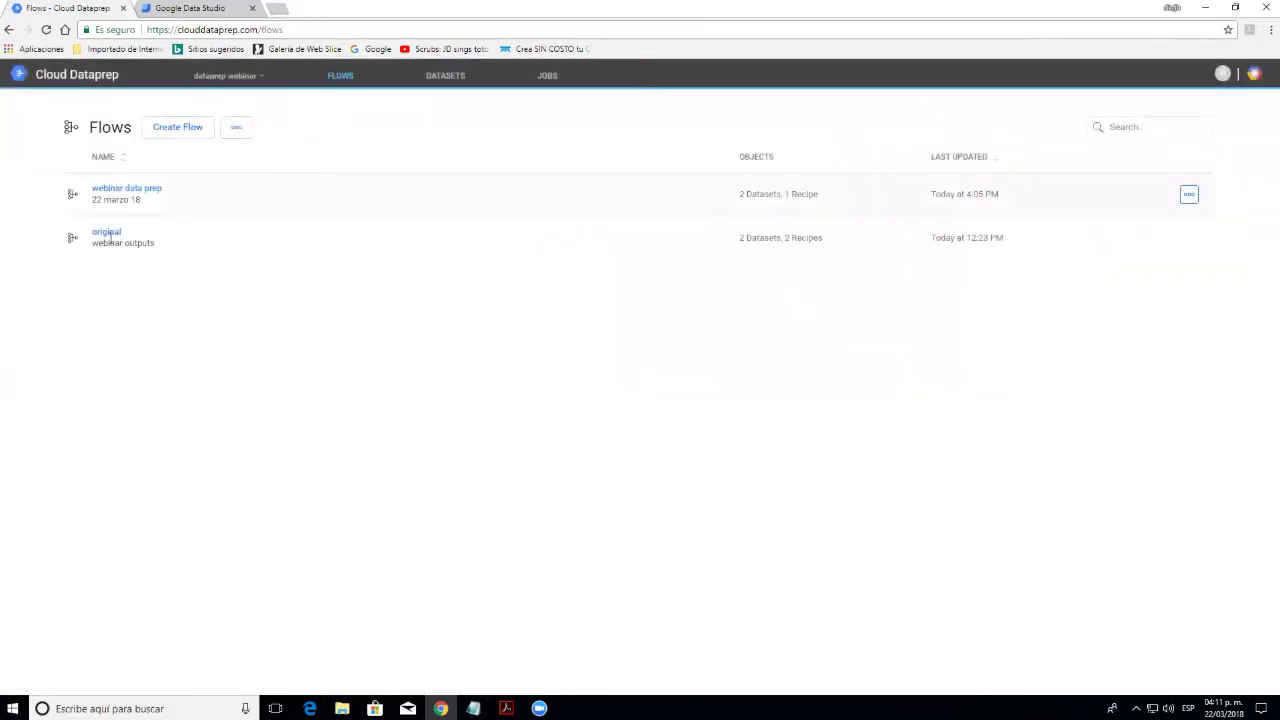
{"action": "left_click", "coordinate": [120, 190]}
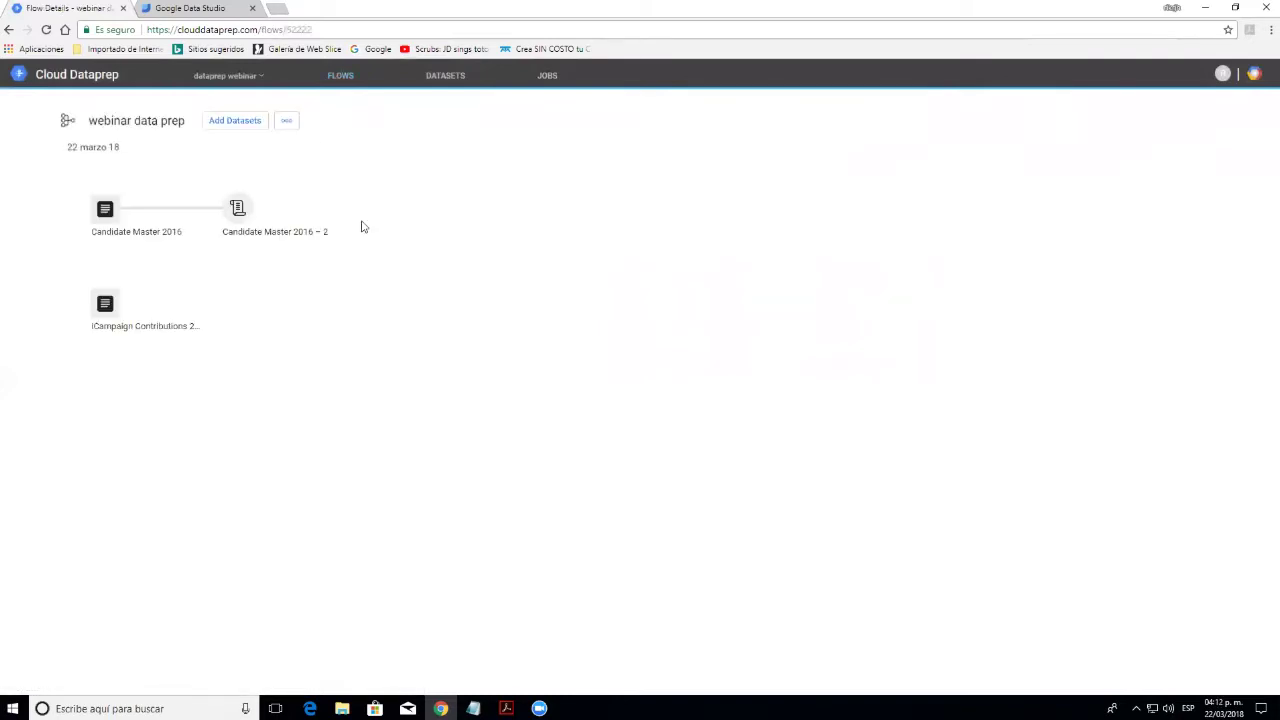
{"action": "mouse_move", "coordinate": [112, 306]}
{"action": "left_click", "coordinate": [112, 306]}
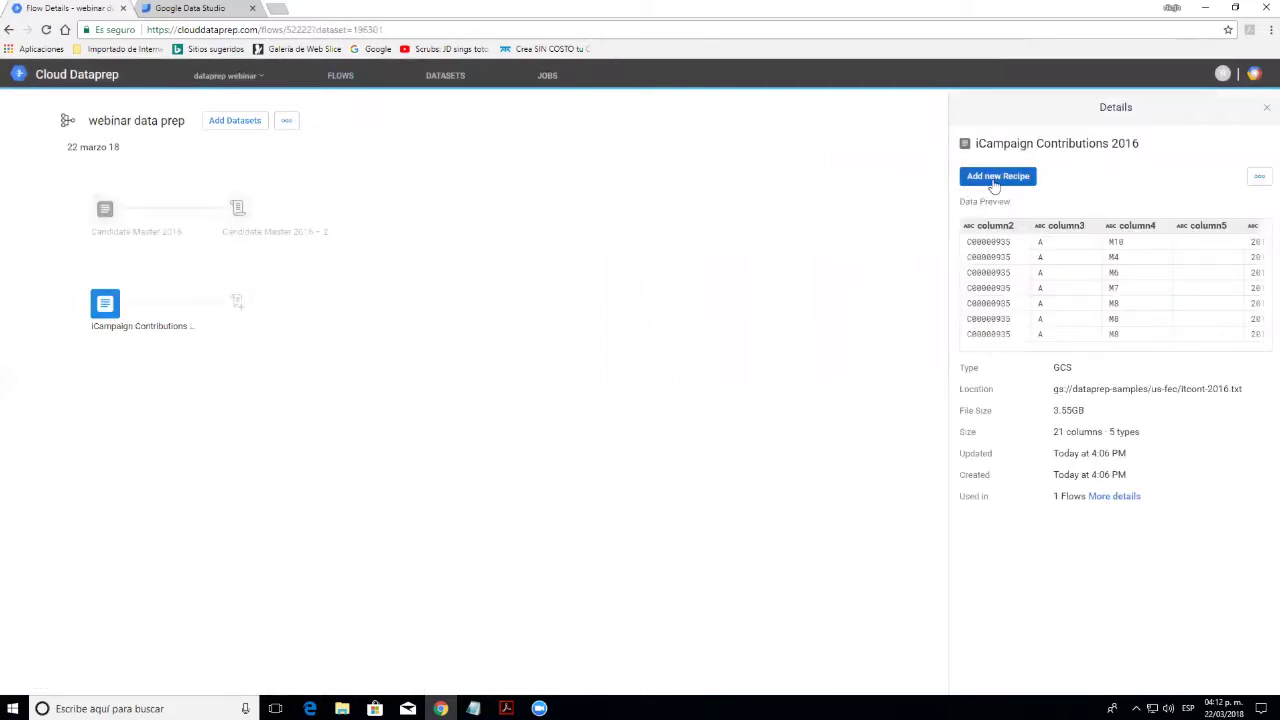
{"action": "left_click", "coordinate": [995, 186]}
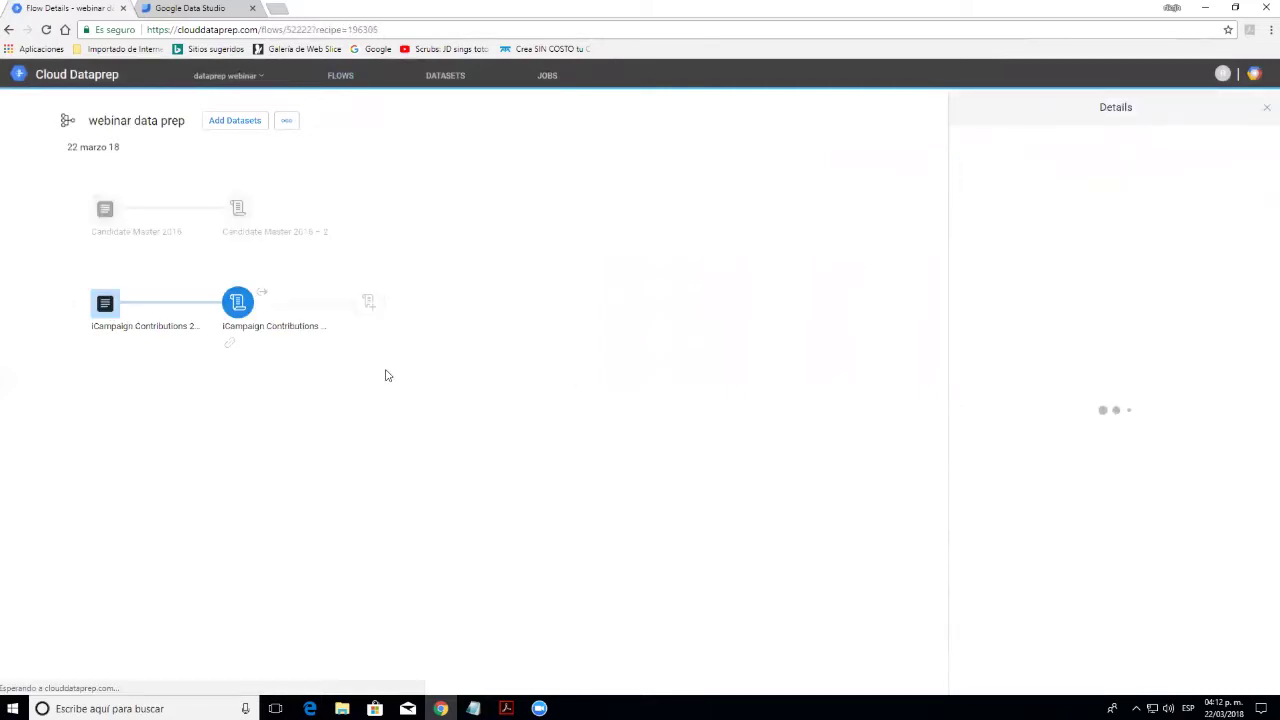
{"action": "left_click", "coordinate": [996, 180]}
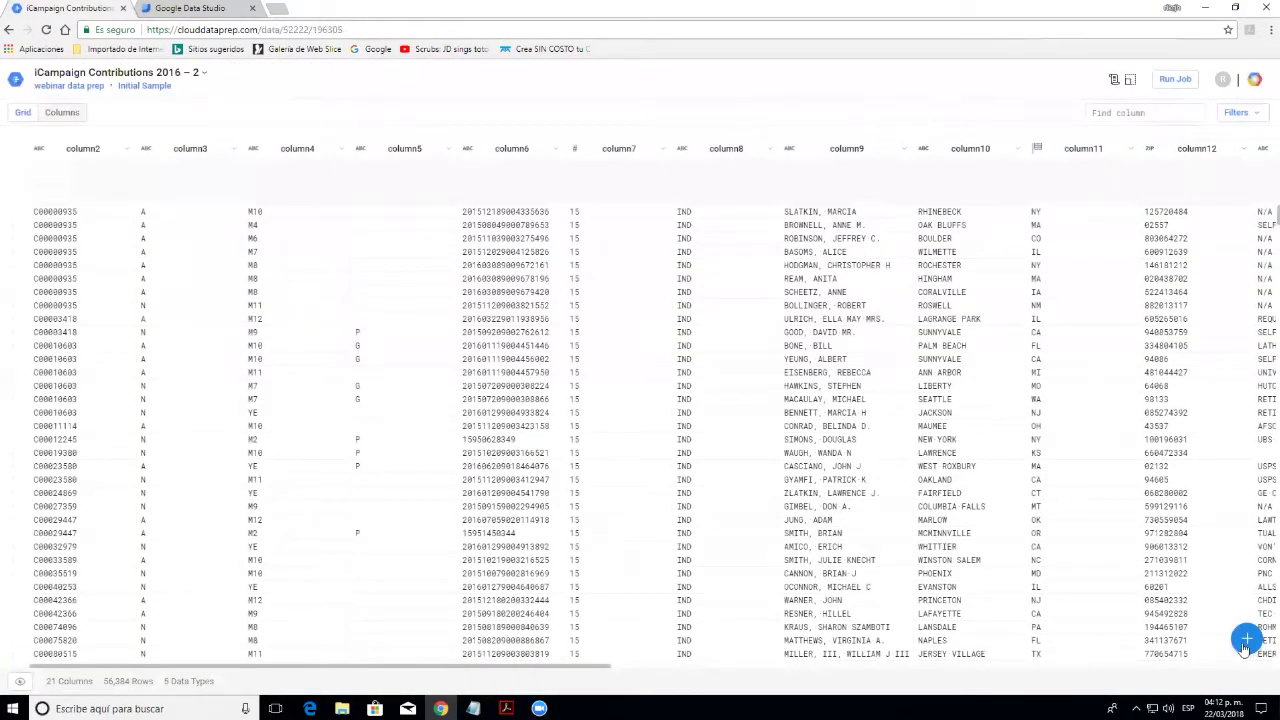
Add the notes file's first instruction as a recipe step, replacing `{start}"|"{end}` with an empty string in all columns
{"action": "mouse_move", "coordinate": [1245, 648]}
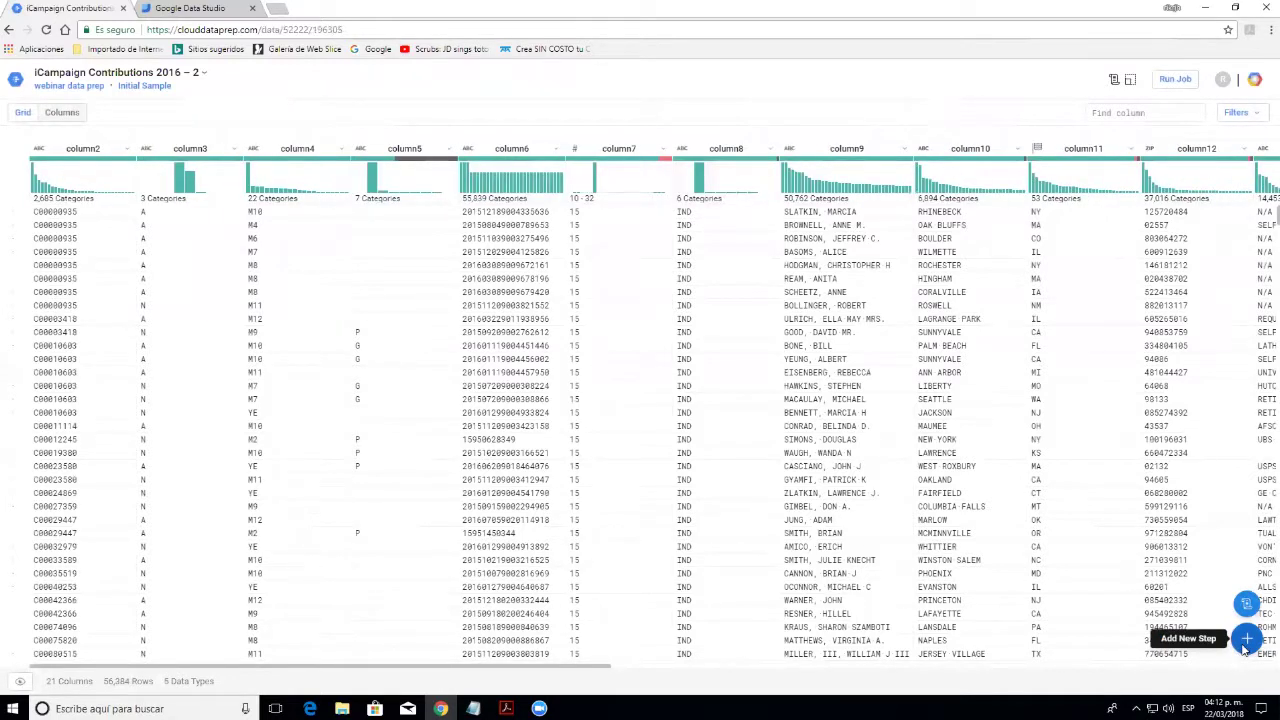
{"action": "left_click", "coordinate": [1245, 640]}
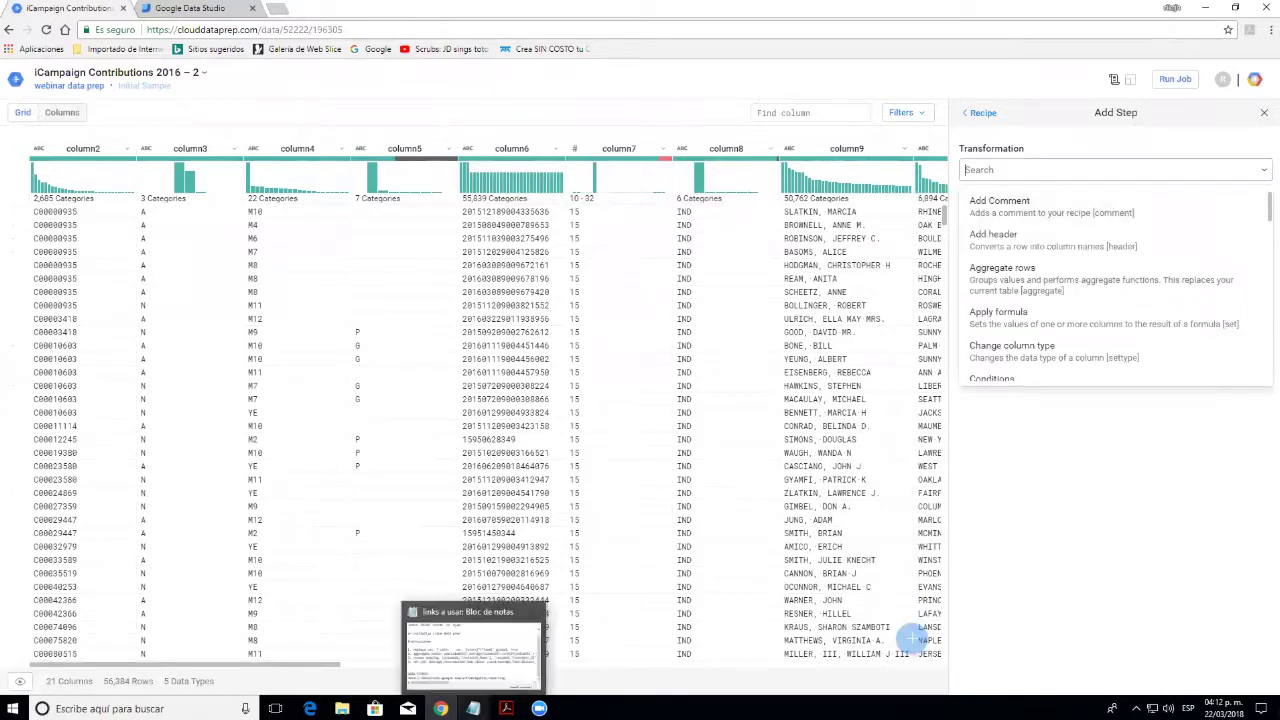
{"action": "left_click", "coordinate": [473, 708]}
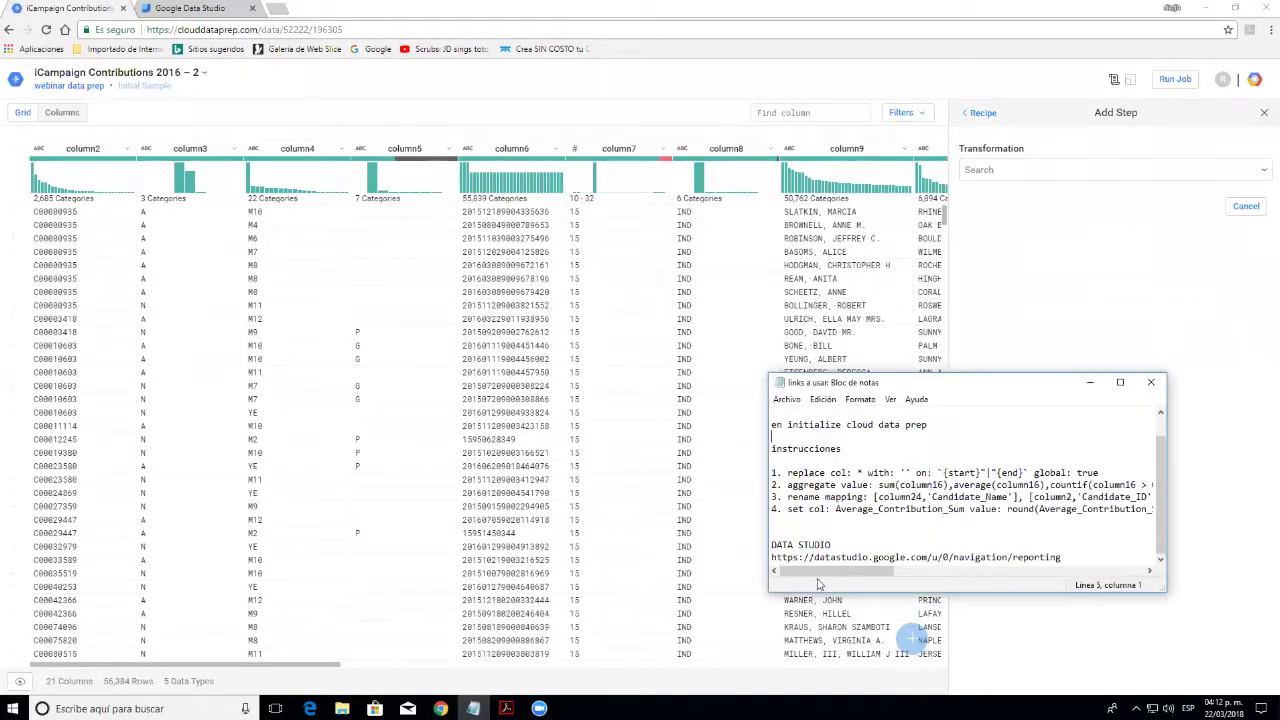
{"action": "left_click_drag", "start_coordinate": [790, 472], "coordinate": [1103, 473]}
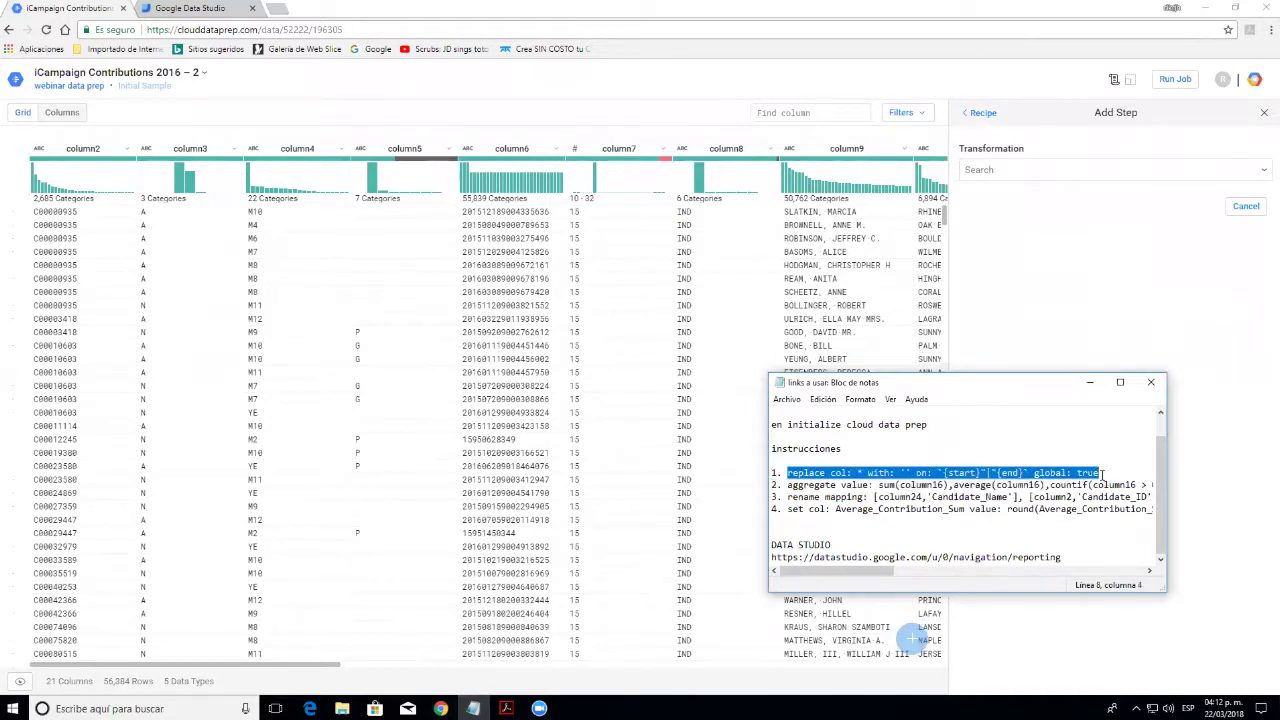
{"action": "left_click", "coordinate": [1090, 177]}
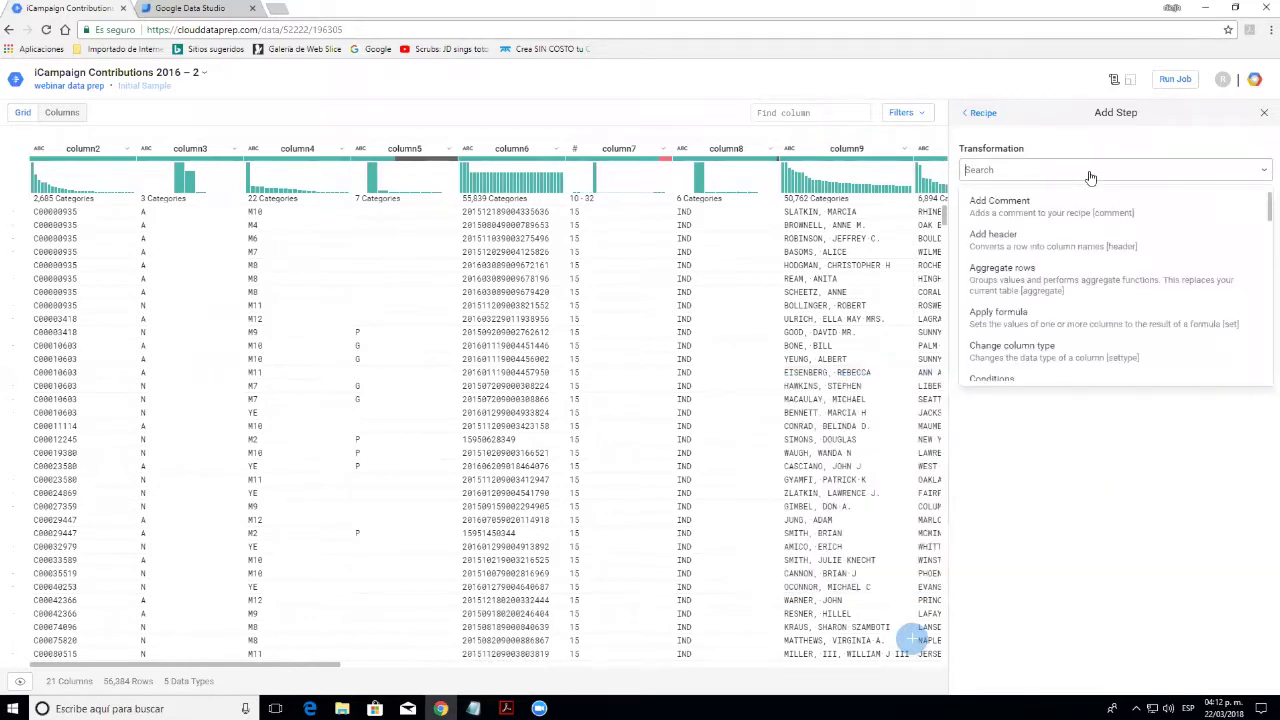
{"action": "key", "text": "ctrl+v"}
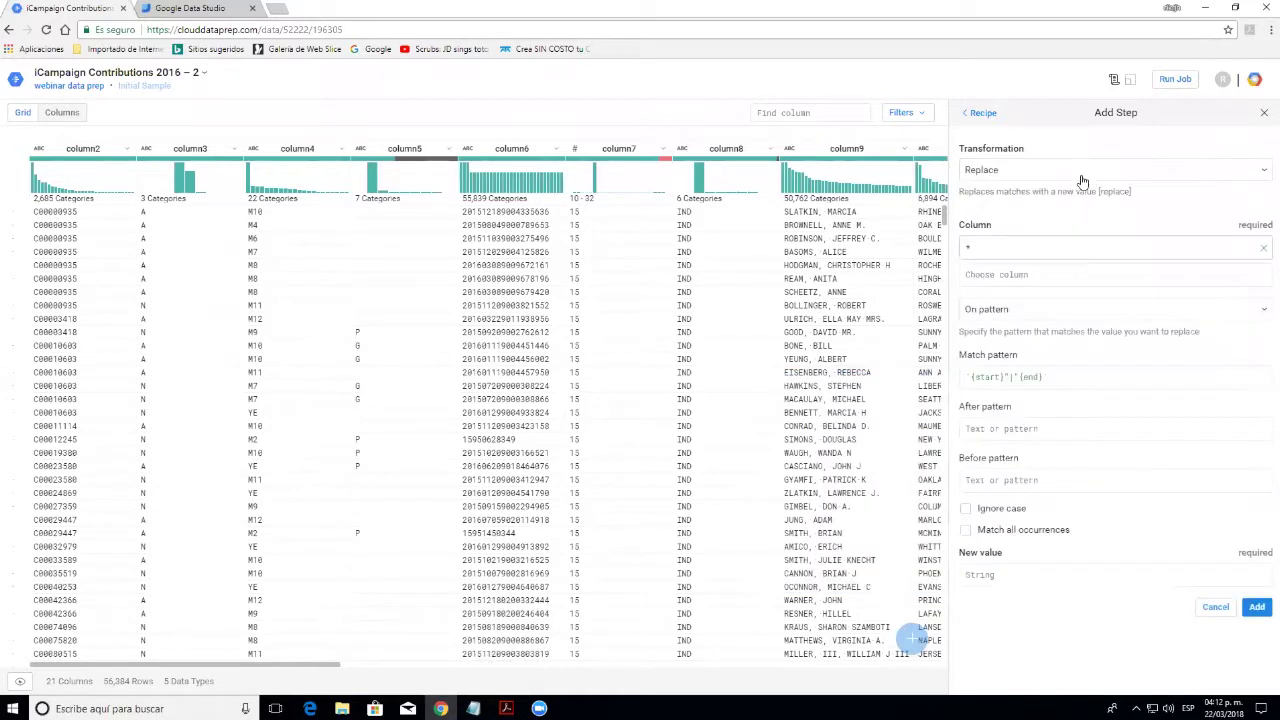
{"action": "left_click", "coordinate": [1257, 608]}
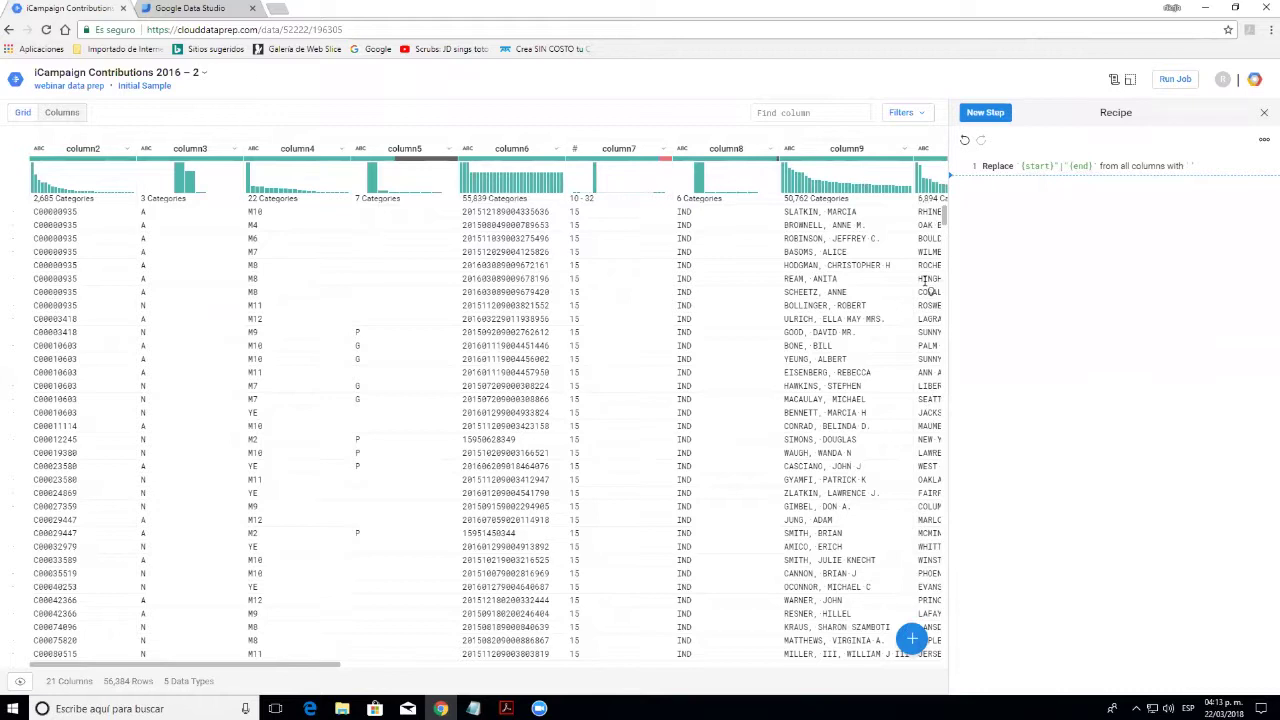
Start a Join recipe step with Candidate Master 2016 – 2 as the new data and preview that data
{"action": "left_click", "coordinate": [990, 116]}
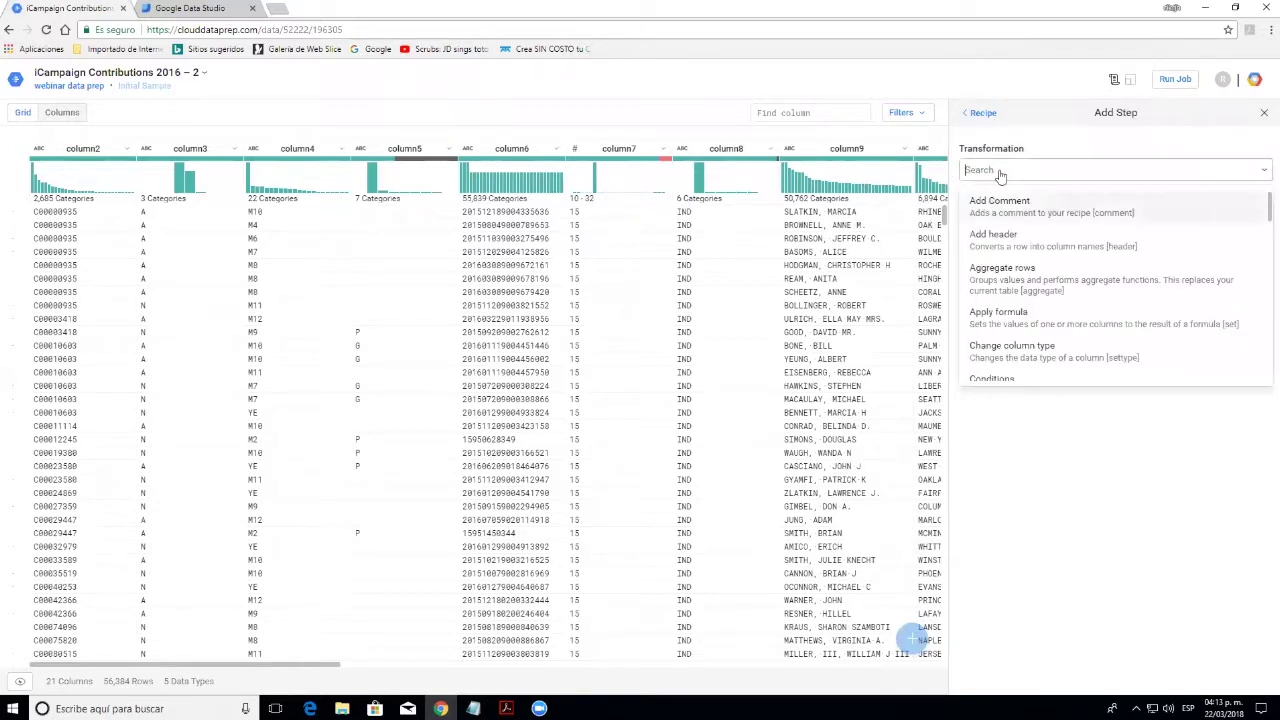
{"action": "type", "text": "join"}
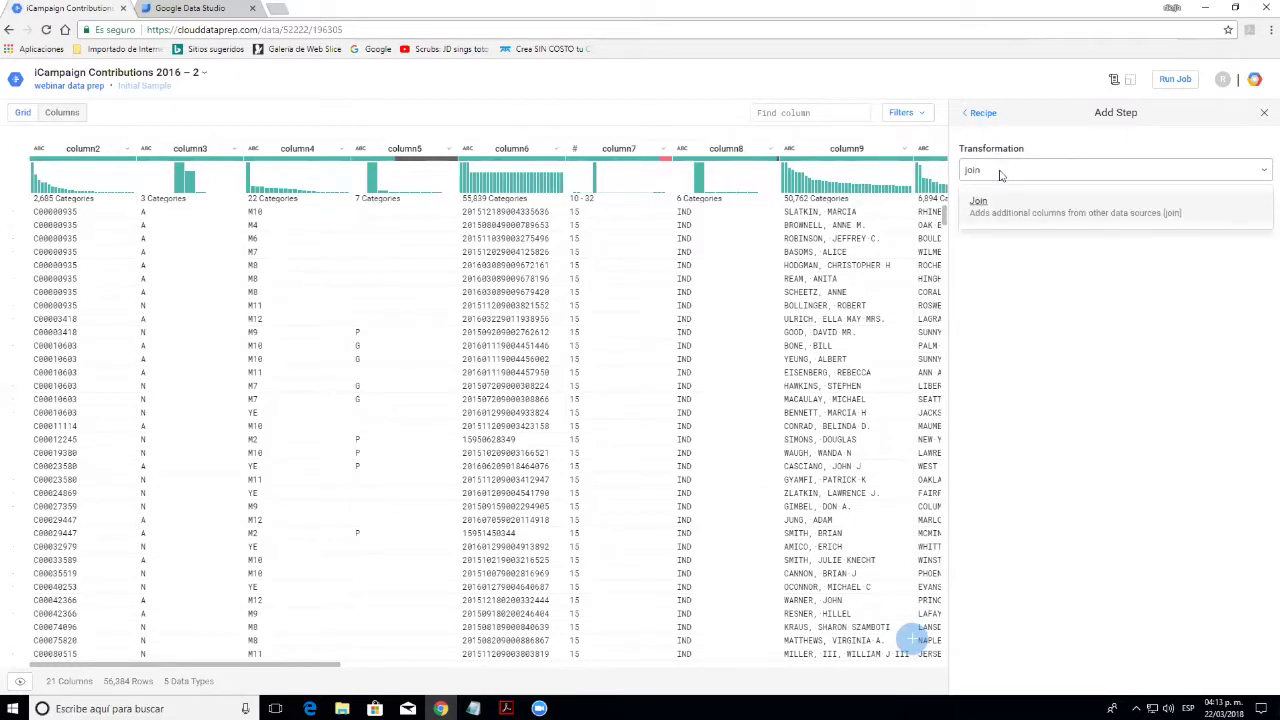
{"action": "key", "text": "Return"}
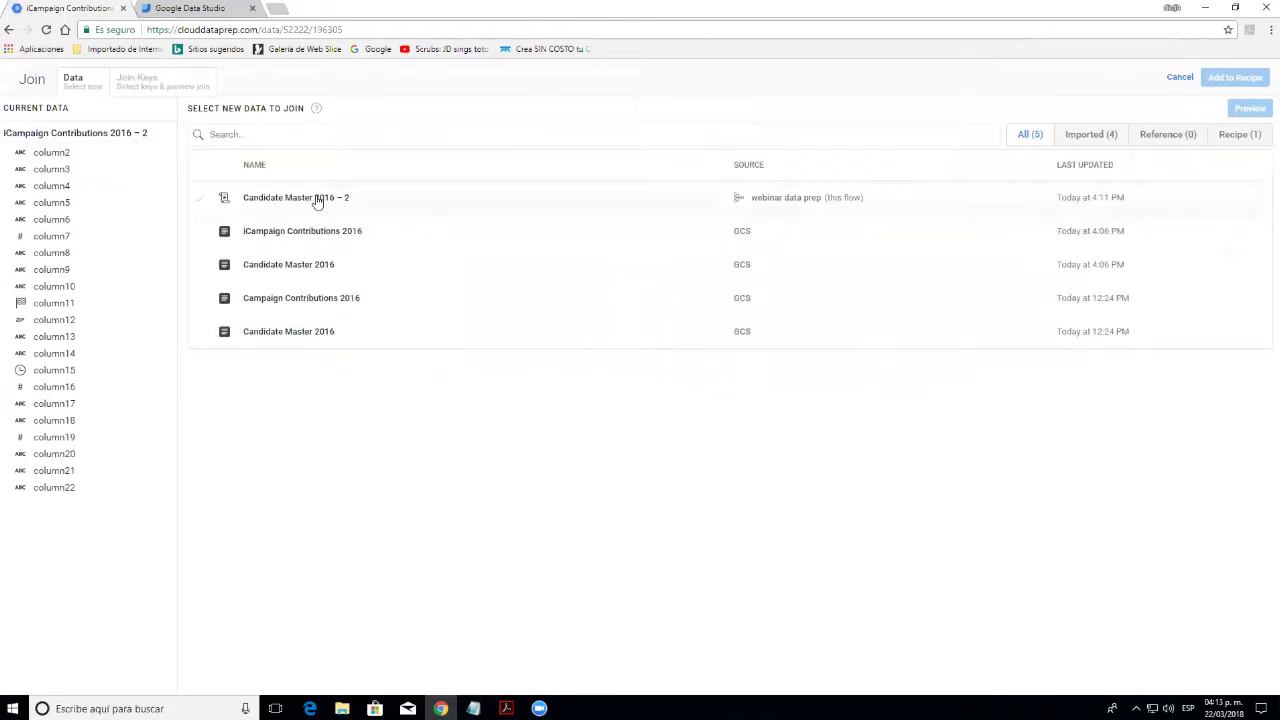
{"action": "left_click", "coordinate": [317, 200]}
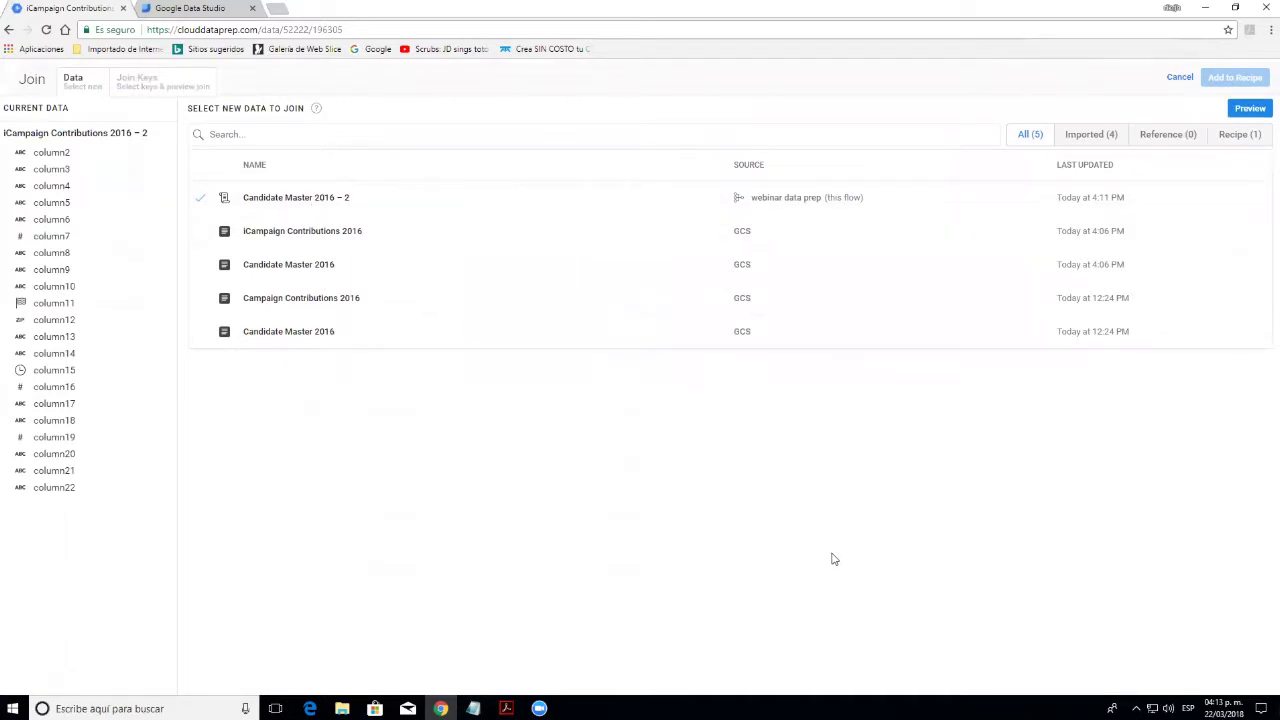
{"action": "left_click", "coordinate": [322, 203]}
{"action": "left_click", "coordinate": [341, 203]}
{"action": "left_click", "coordinate": [204, 195]}
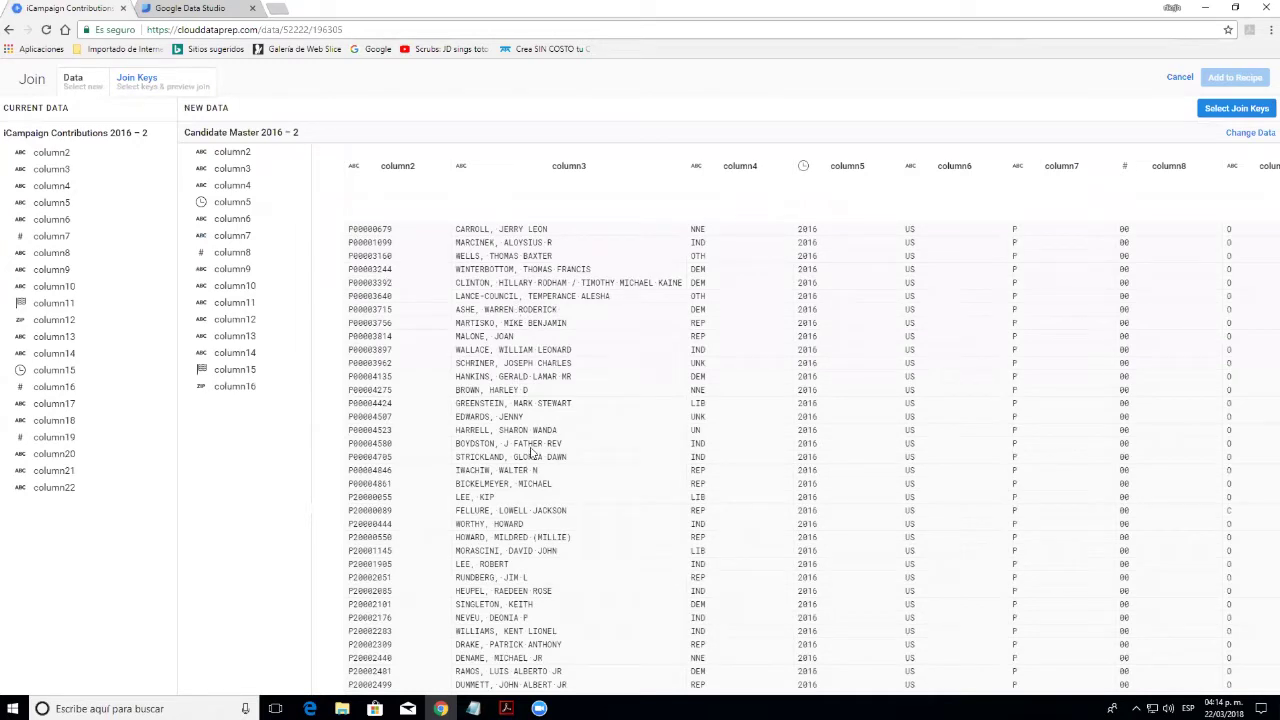
Switch to presentacion.pdf in Adobe Acrobat Reader and examine the diagrams of the four join types
{"action": "mouse_move", "coordinate": [506, 706]}
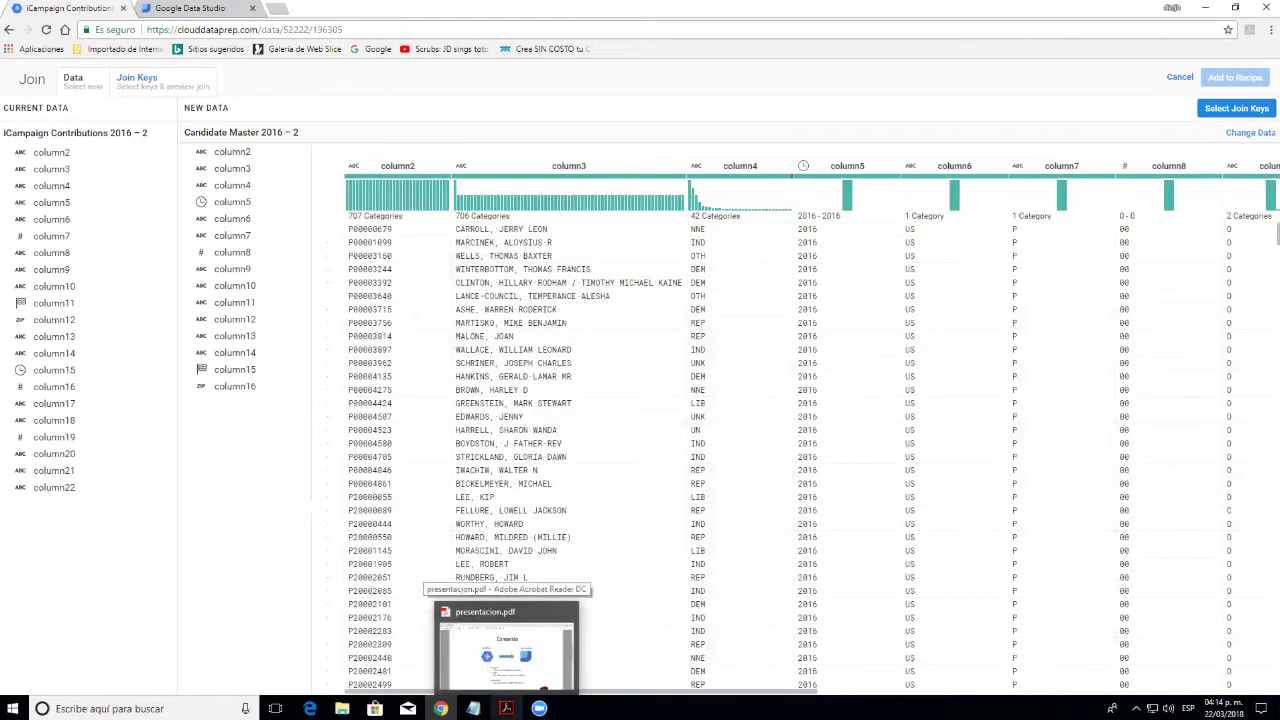
{"action": "left_click", "coordinate": [520, 684]}
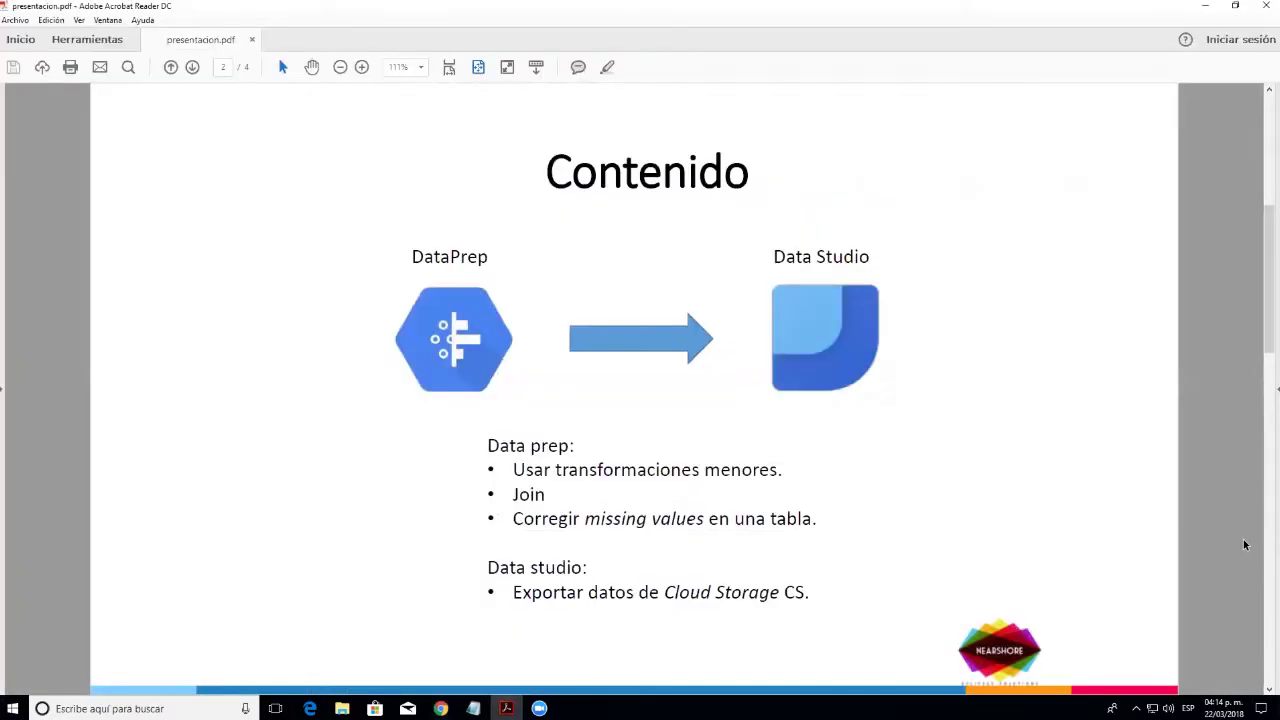
{"action": "scroll", "coordinate": [1237, 537], "scroll_direction": "down", "scroll_amount": 1}
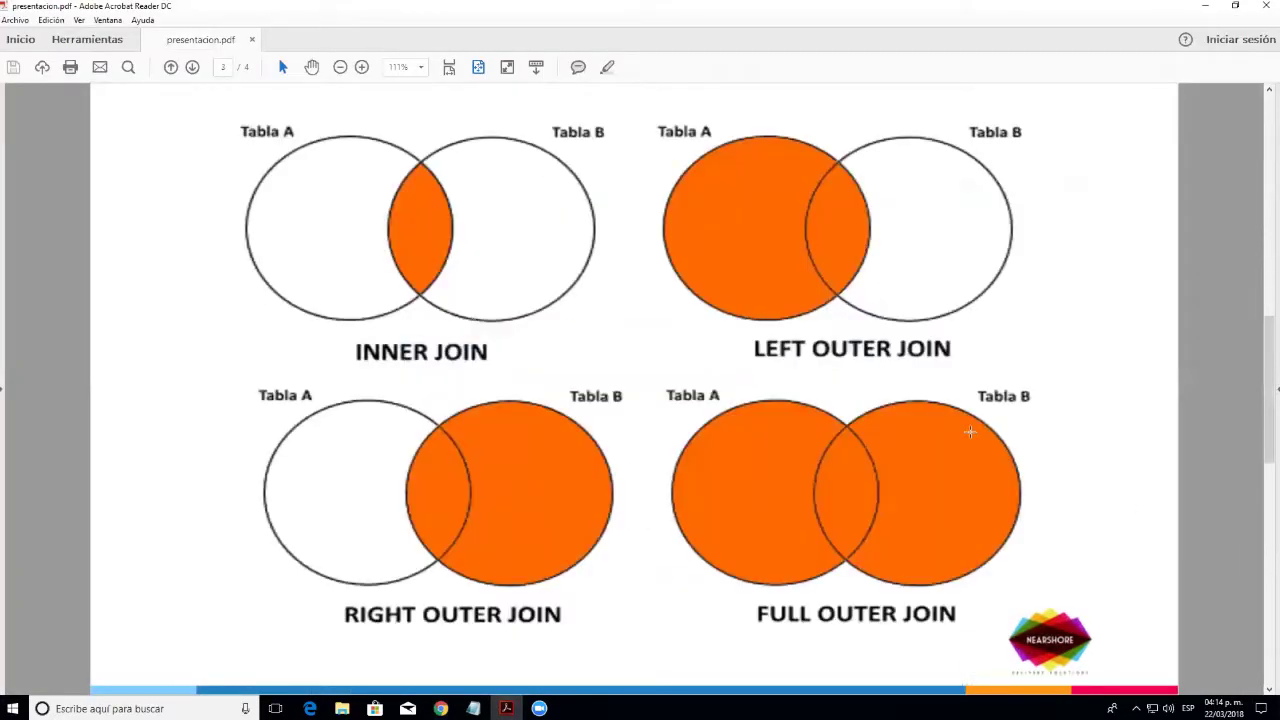
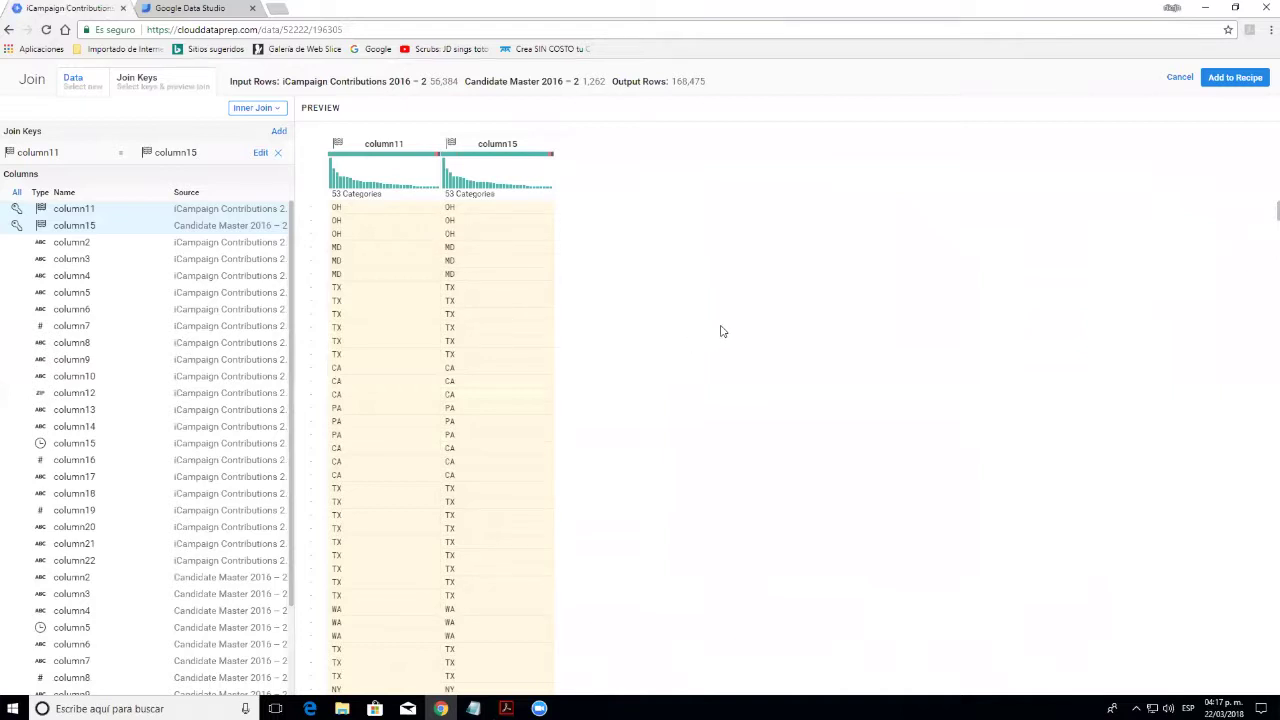
Review the available join types, keep Inner, and deselect key columns column11 and column15 from the join output
{"action": "left_click", "coordinate": [250, 108]}
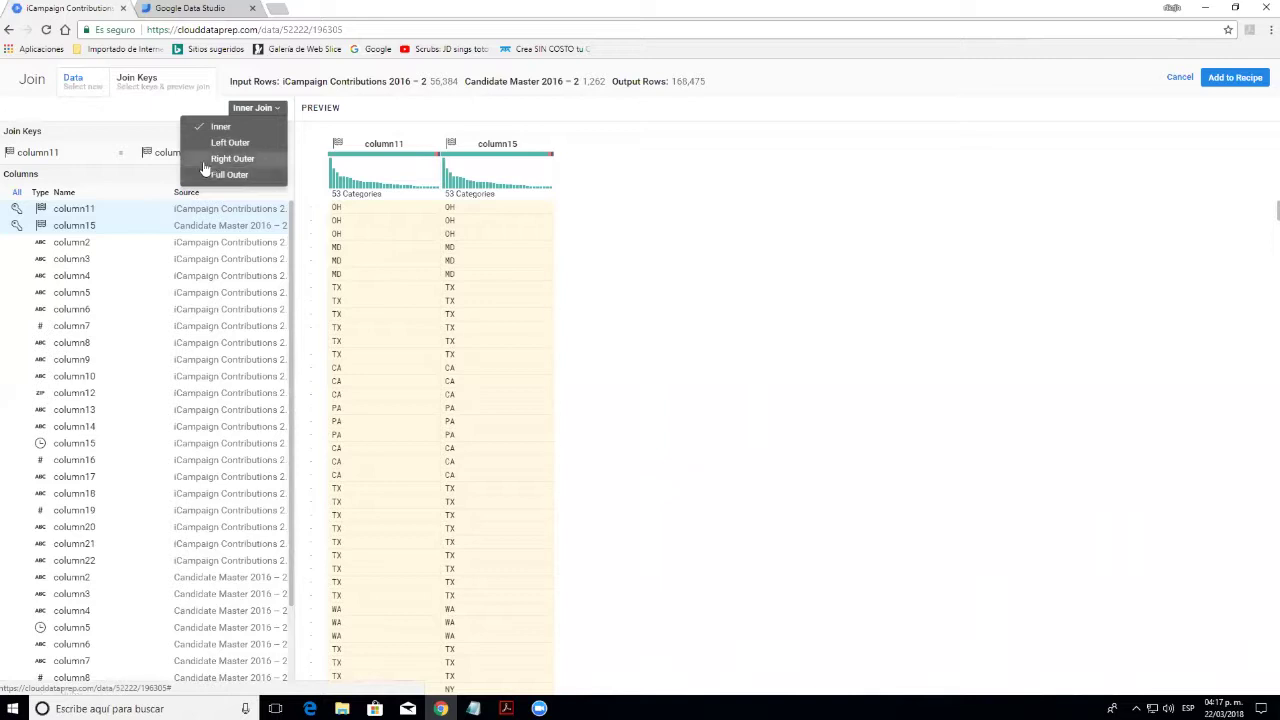
{"action": "left_click", "coordinate": [136, 106]}
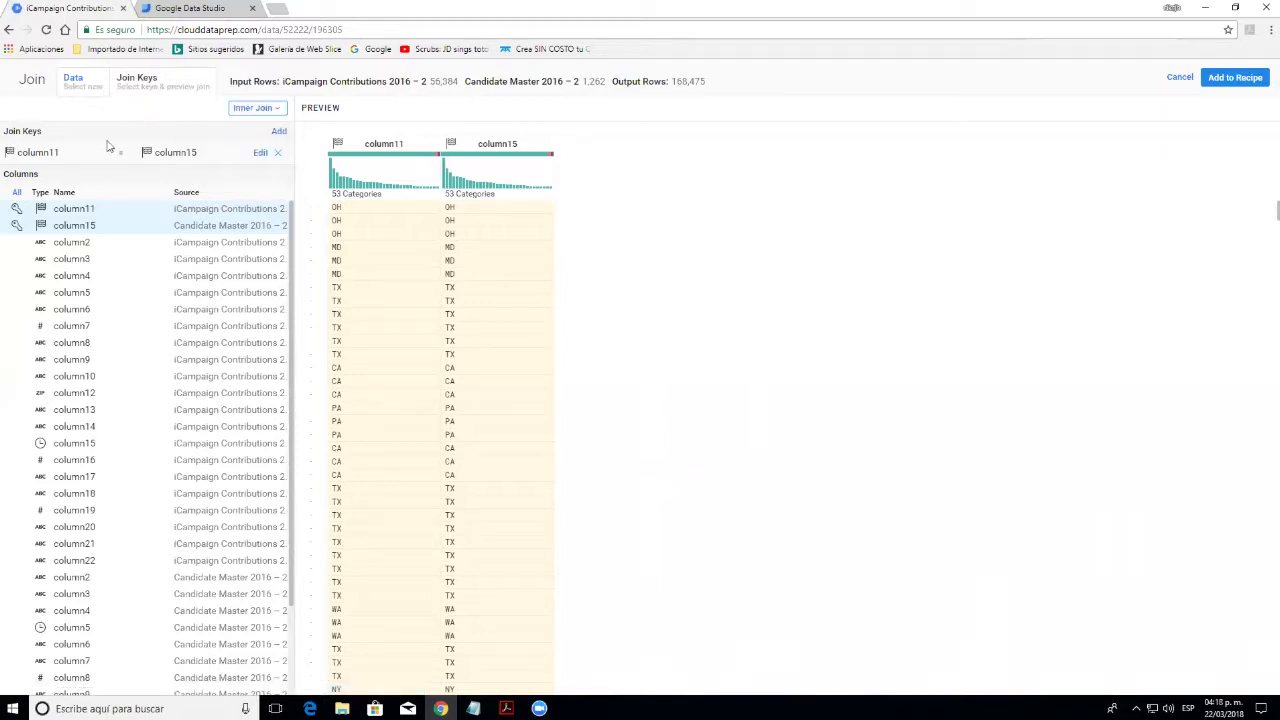
{"action": "left_click", "coordinate": [16, 210]}
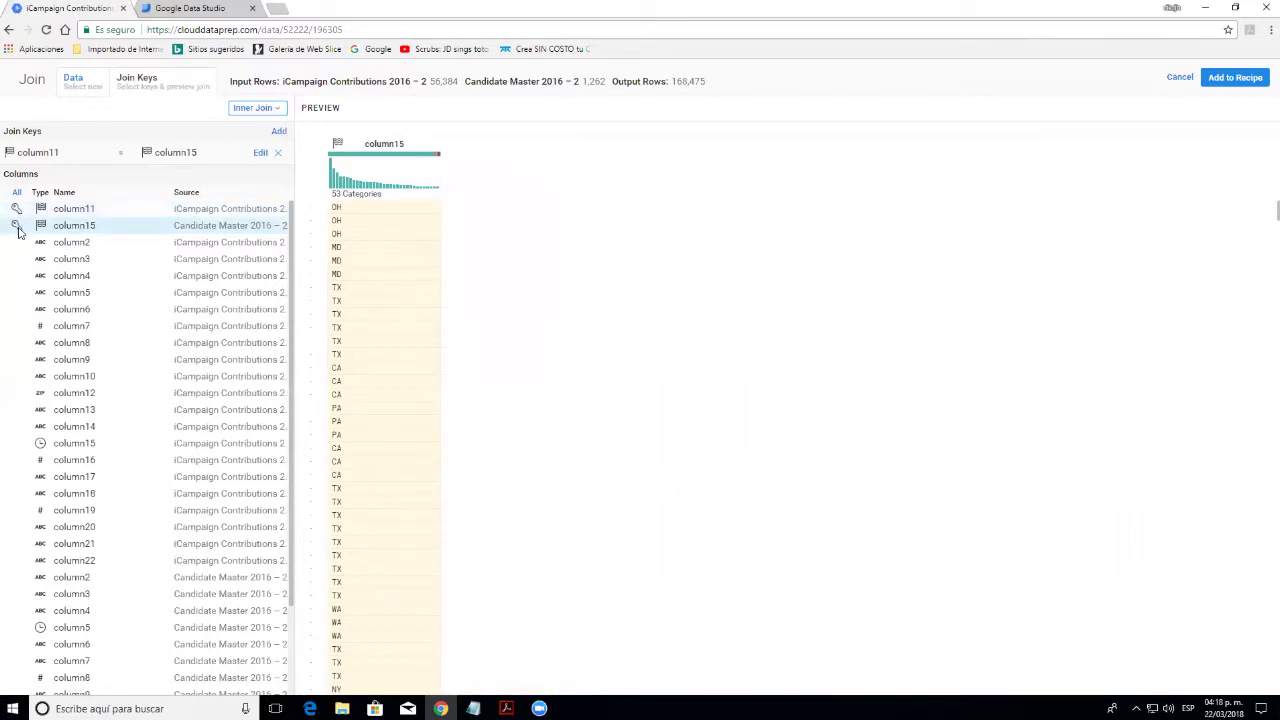
{"action": "left_click", "coordinate": [17, 226]}
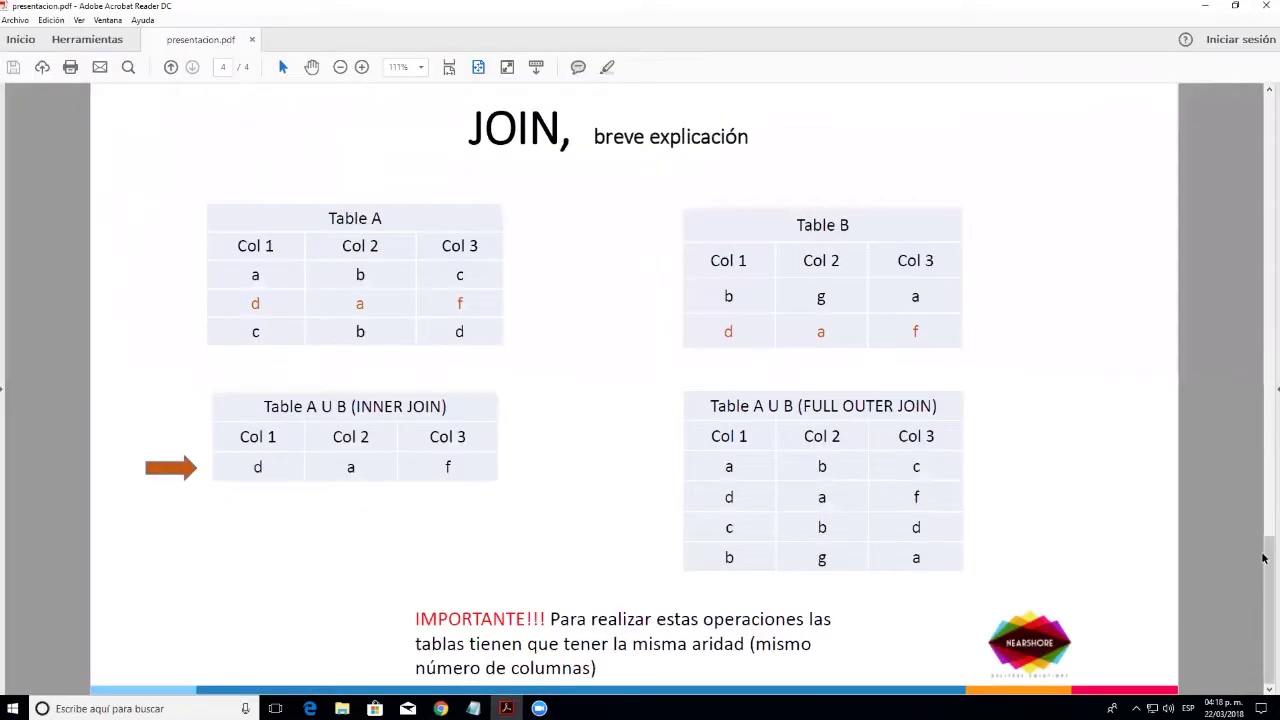
Go back to the join-type diagrams on page 3 of the presentation, review them, and return to Cloud Dataprep
{"action": "left_click_drag", "start_coordinate": [1266, 560], "coordinate": [1265, 450]}
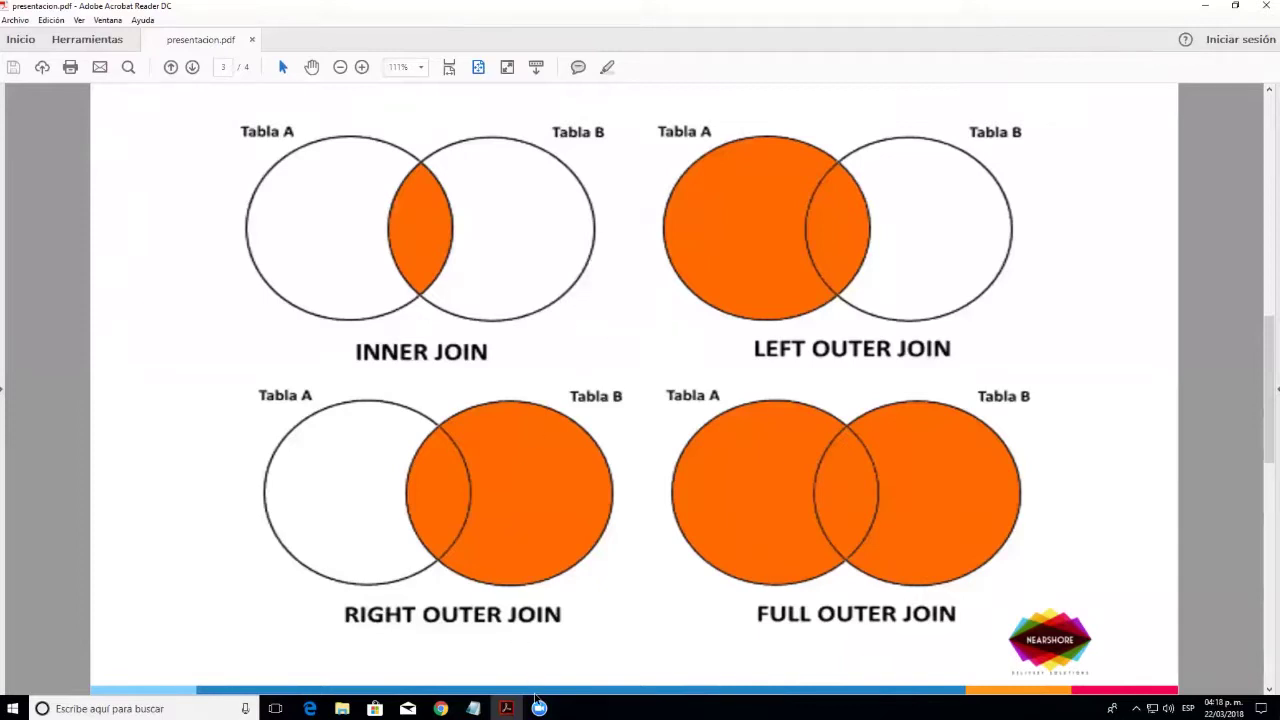
{"action": "mouse_move", "coordinate": [540, 708]}
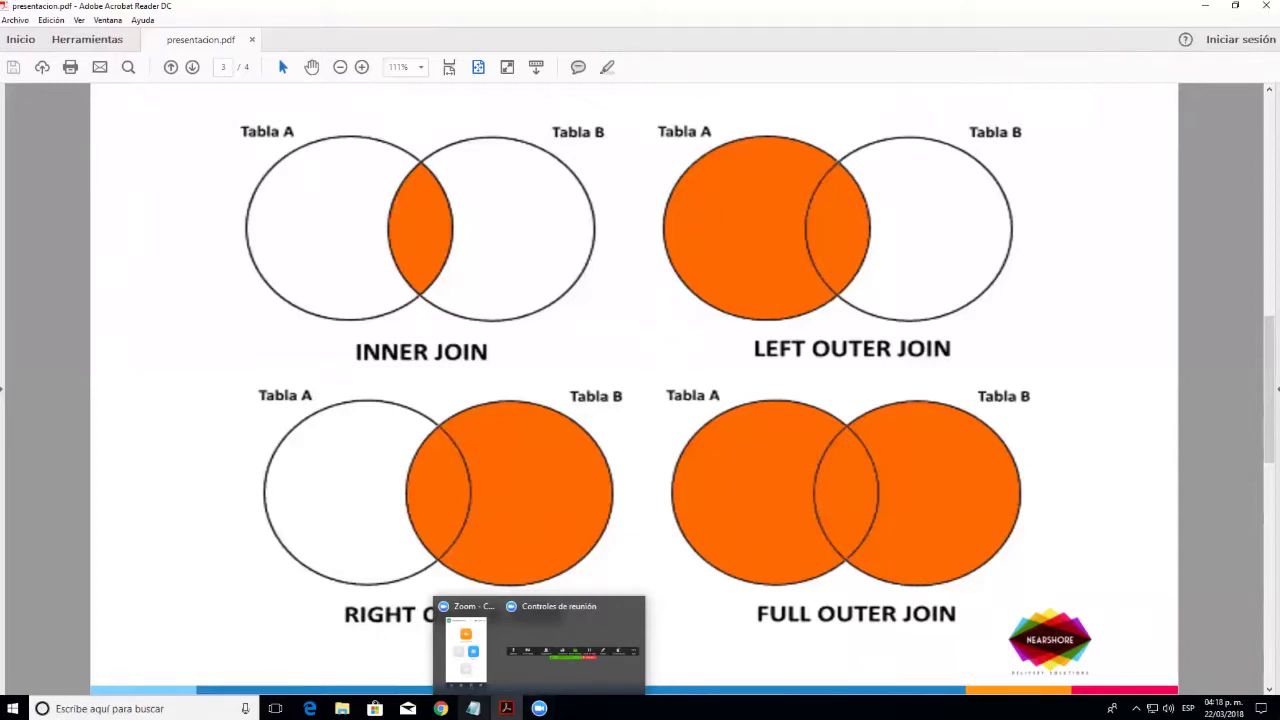
{"action": "left_click", "coordinate": [440, 708]}
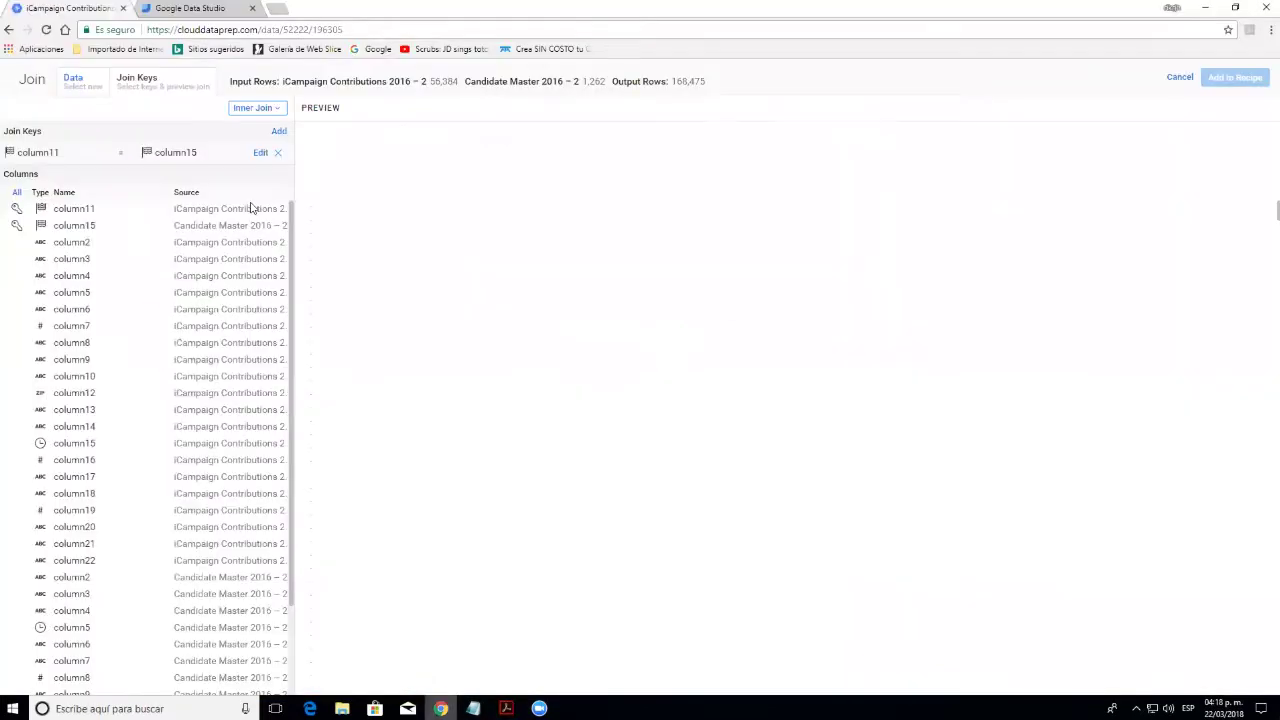
Add a second join key matching column9 of the contributions to column3 of the candidate data
{"action": "left_click", "coordinate": [278, 155]}
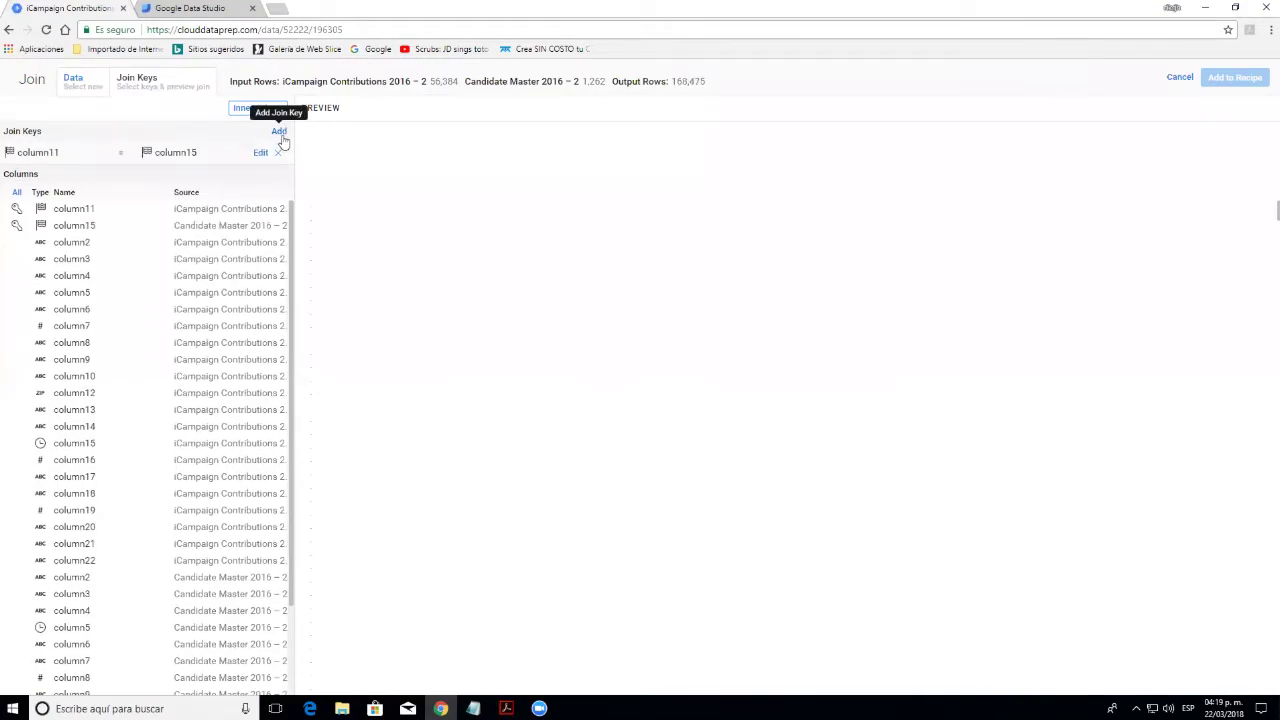
{"action": "left_click", "coordinate": [279, 133]}
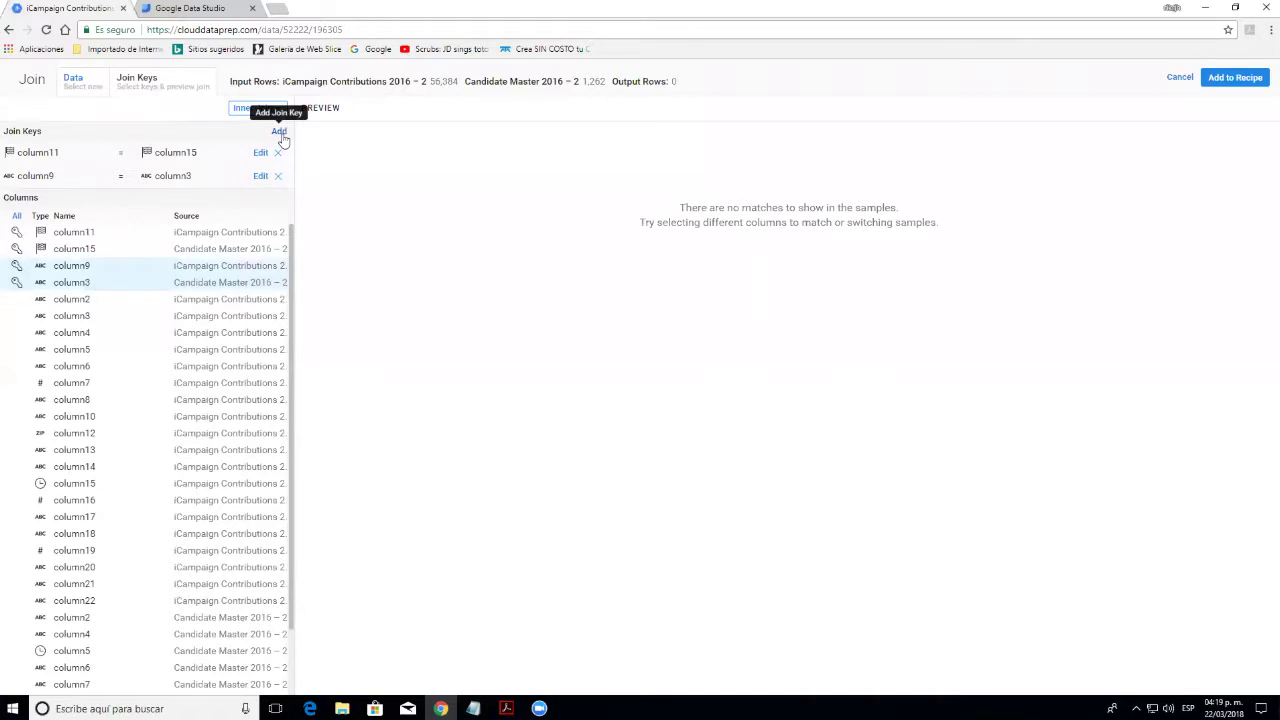
Add a join key matching column2 of the contributions to column11 of the candidate data, and remove all other join keys
{"action": "left_click", "coordinate": [279, 133]}
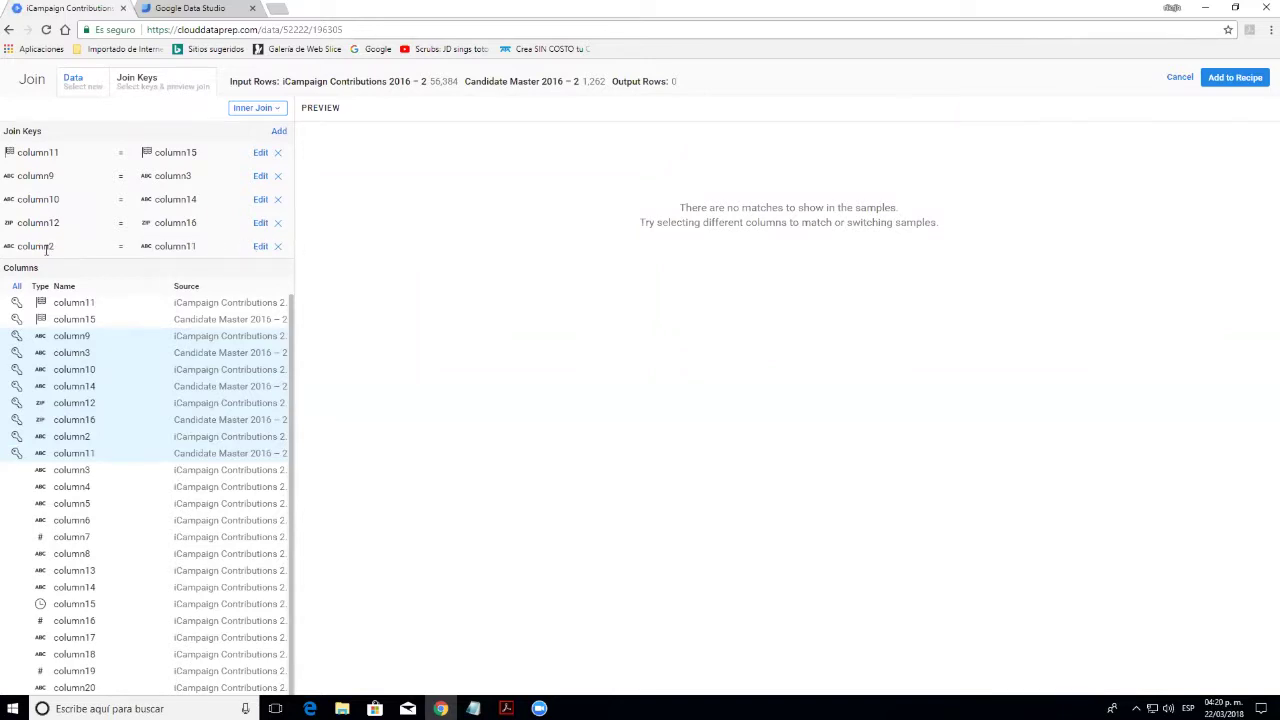
{"action": "left_click", "coordinate": [280, 225]}
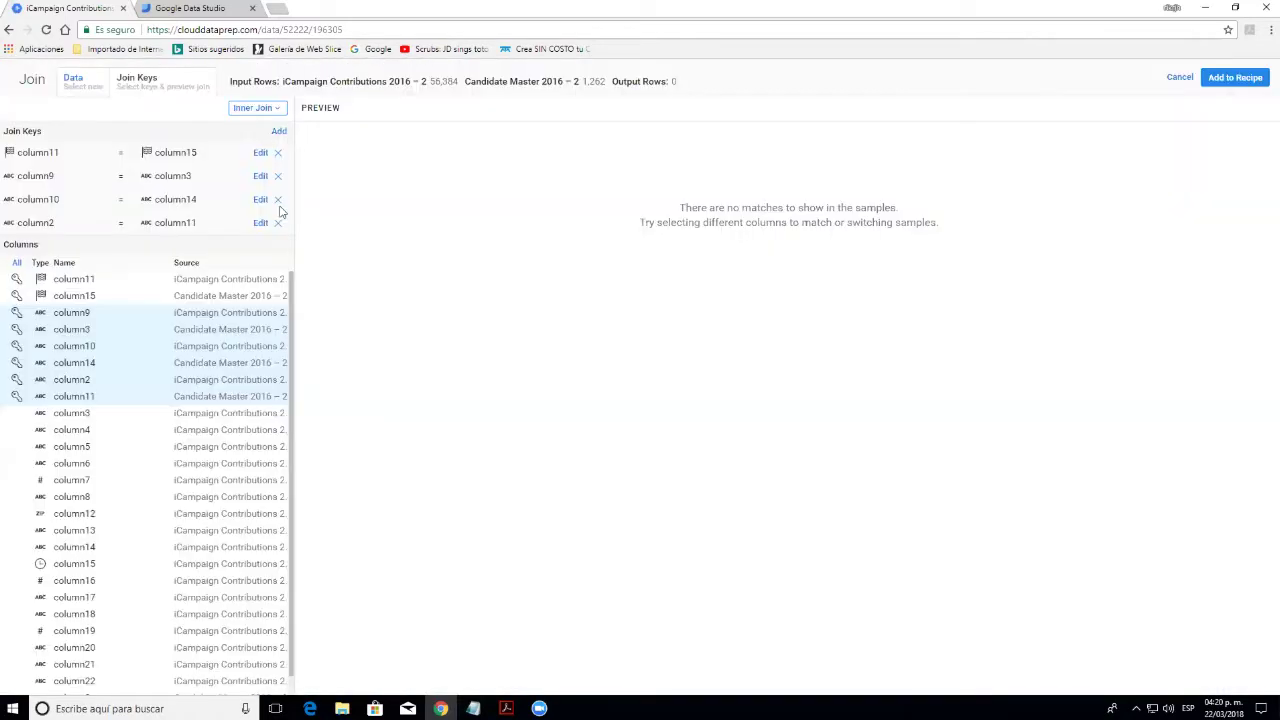
{"action": "left_click", "coordinate": [279, 203]}
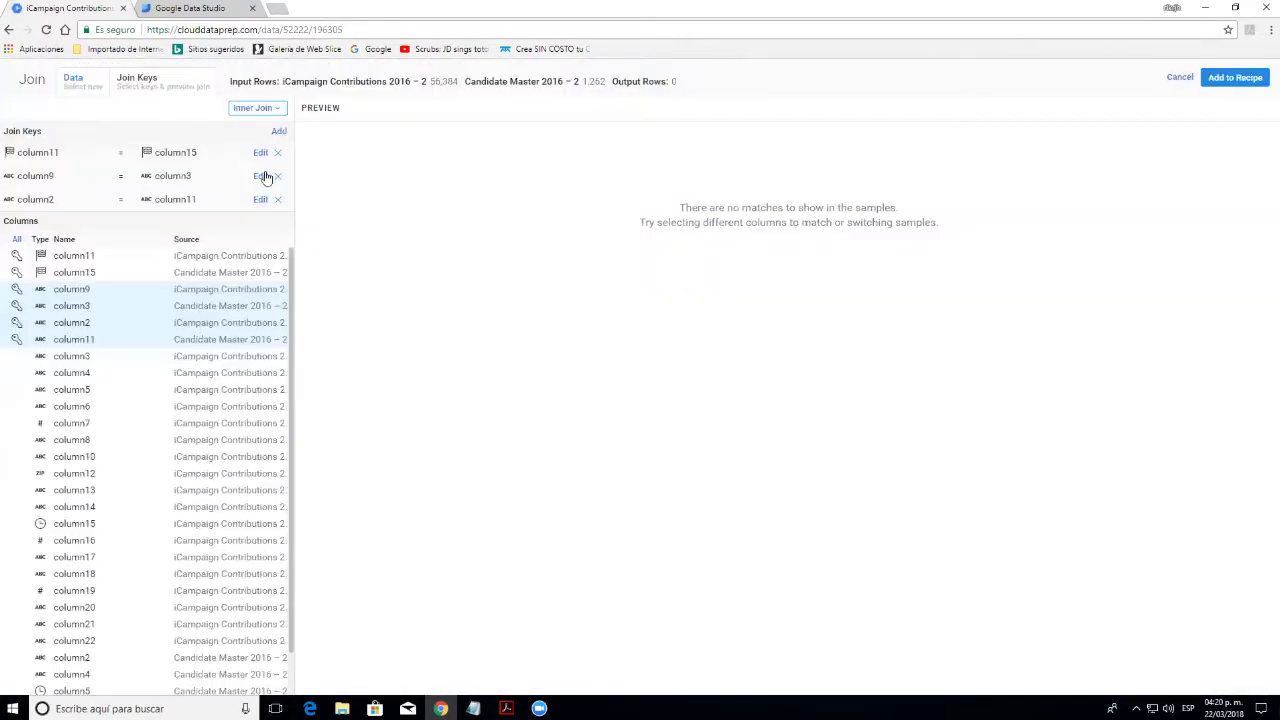
{"action": "left_click", "coordinate": [279, 177]}
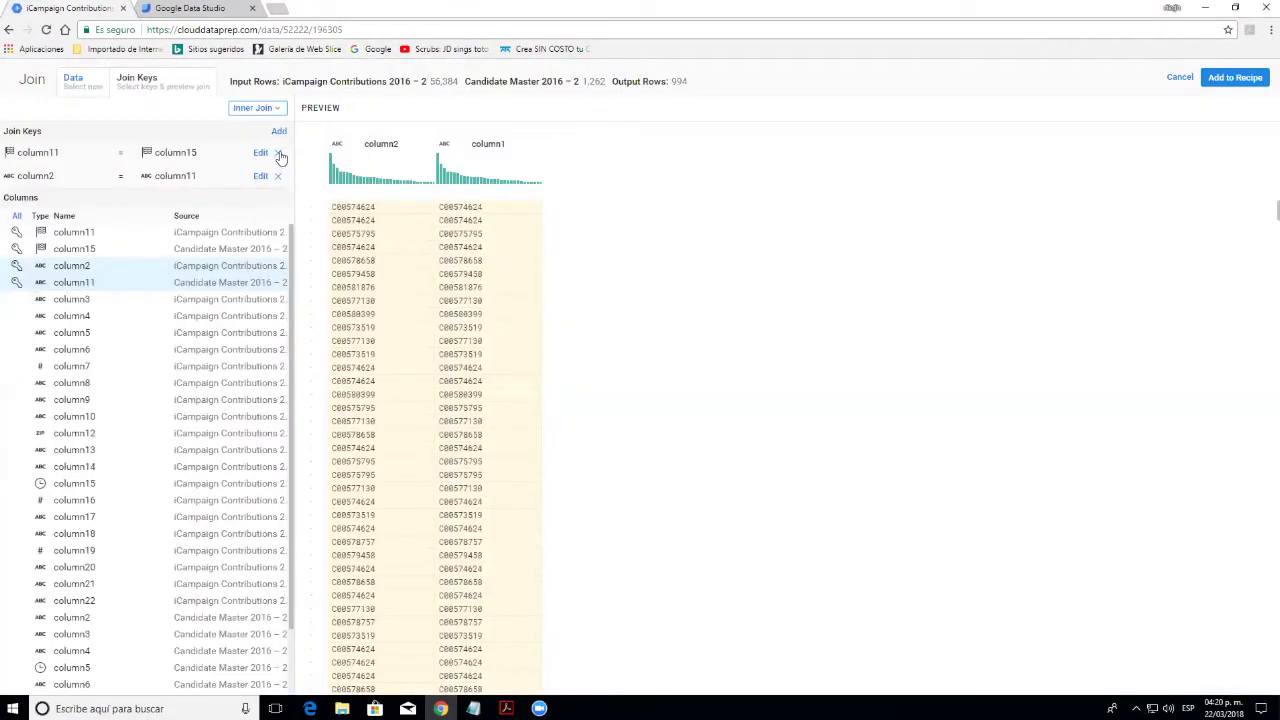
{"action": "left_click", "coordinate": [279, 154]}
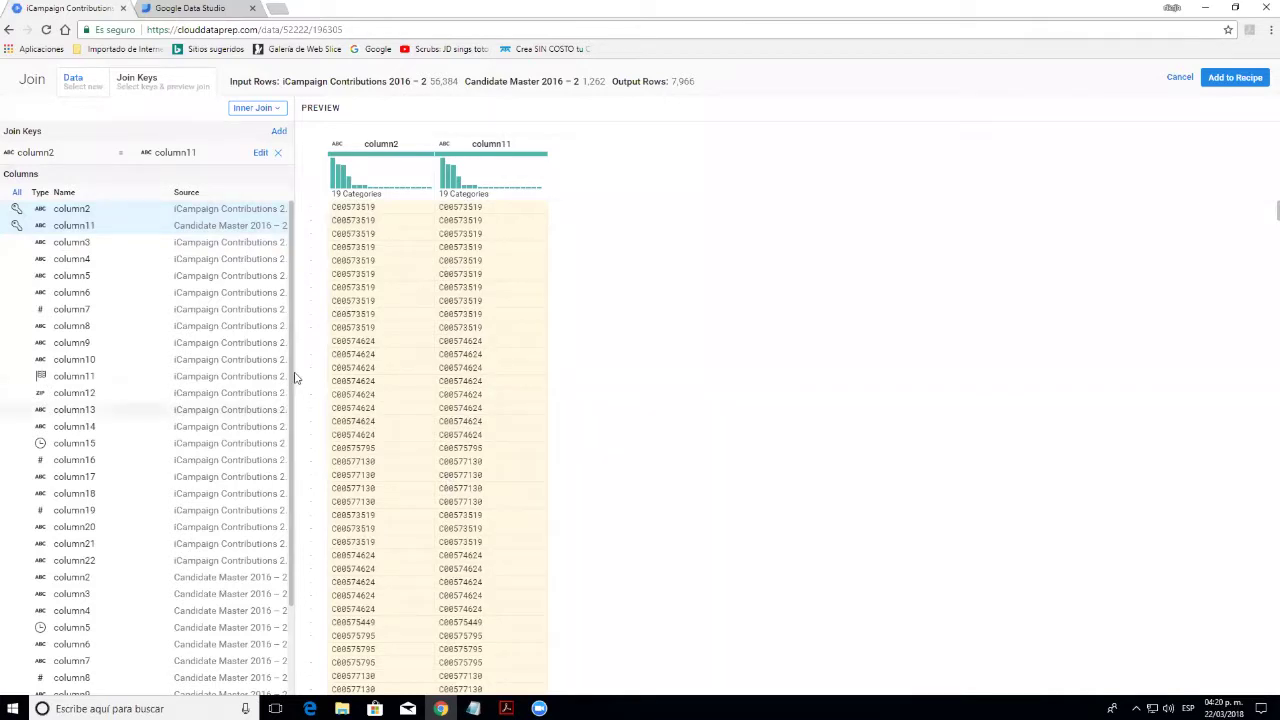
Include all columns of both datasets in the join output and add the join to the recipe
{"action": "scroll", "coordinate": [170, 447], "scroll_direction": "down", "scroll_amount": 1}
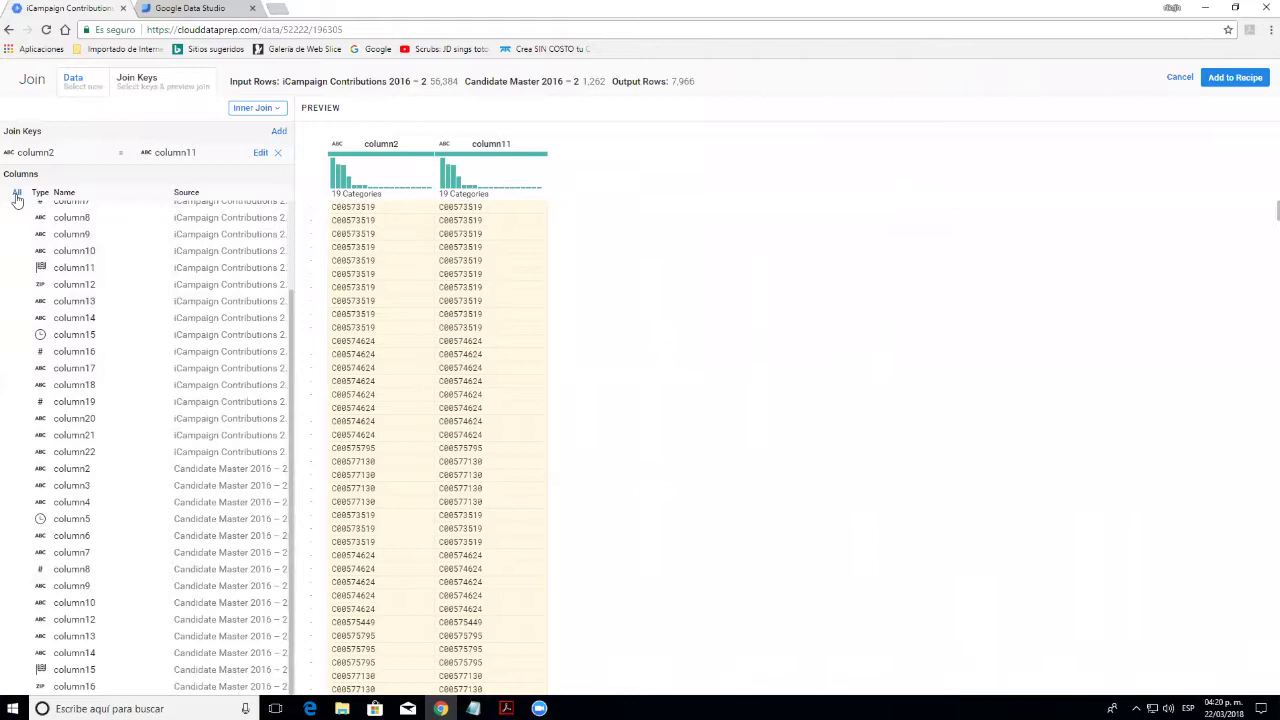
{"action": "scroll", "coordinate": [45, 232], "scroll_direction": "up", "scroll_amount": 3}
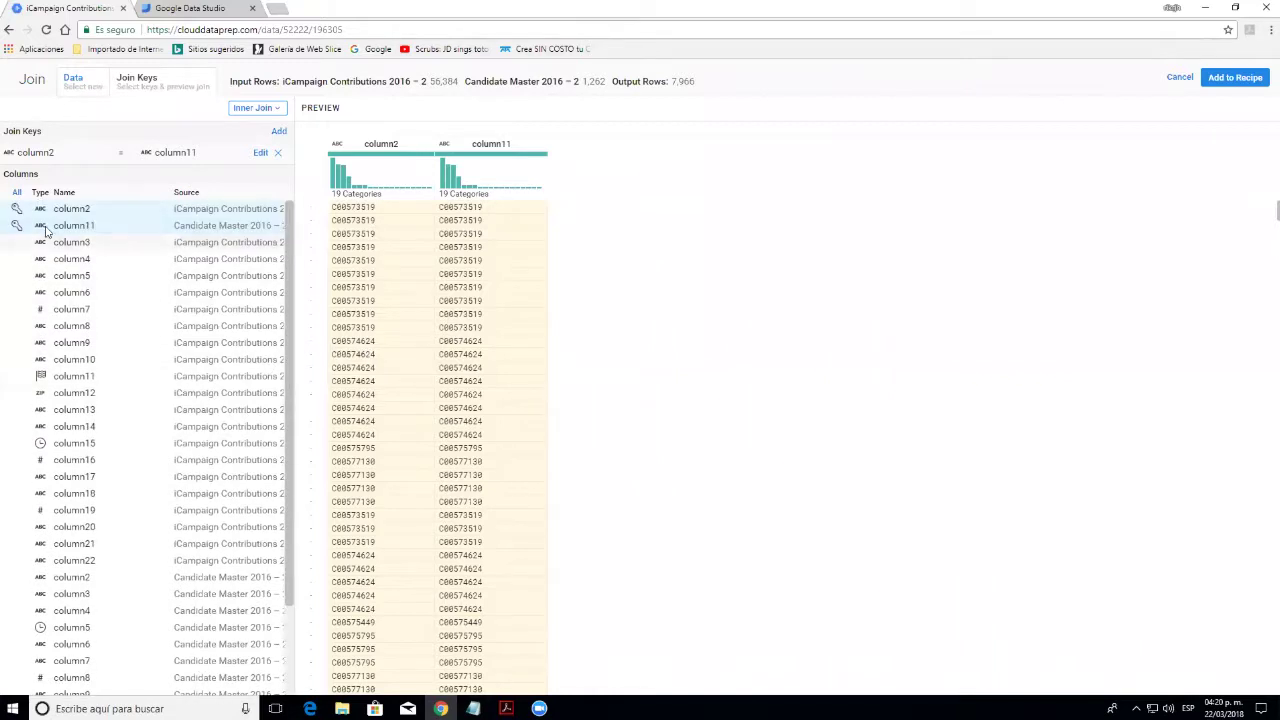
{"action": "left_click", "coordinate": [17, 193]}
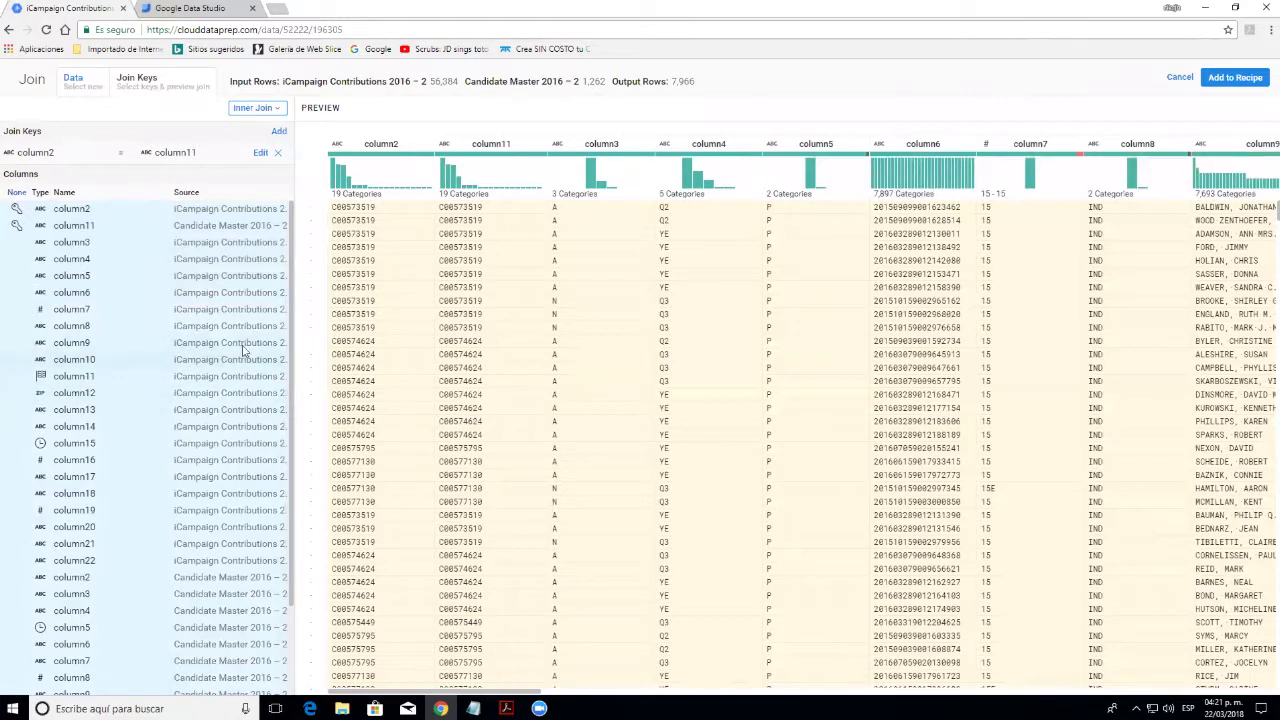
{"action": "left_click", "coordinate": [1256, 91]}
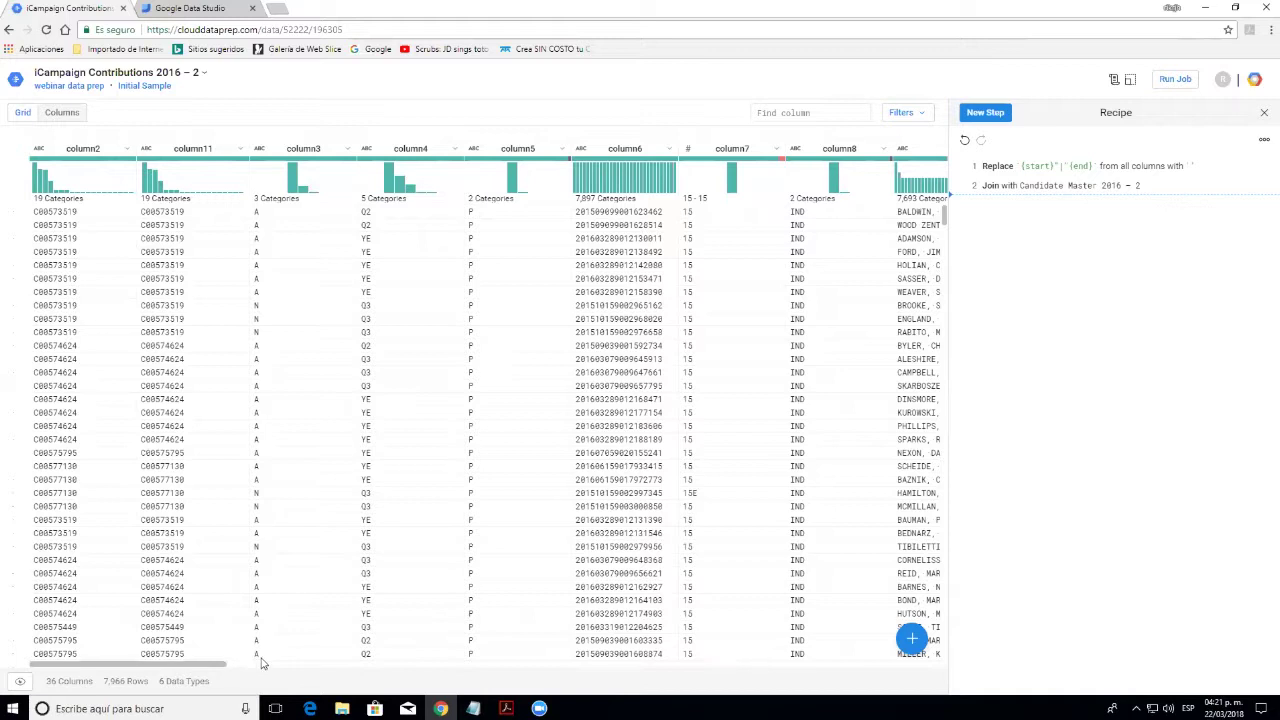
{"action": "scroll", "coordinate": [785, 260], "scroll_direction": "right", "scroll_amount": 3}
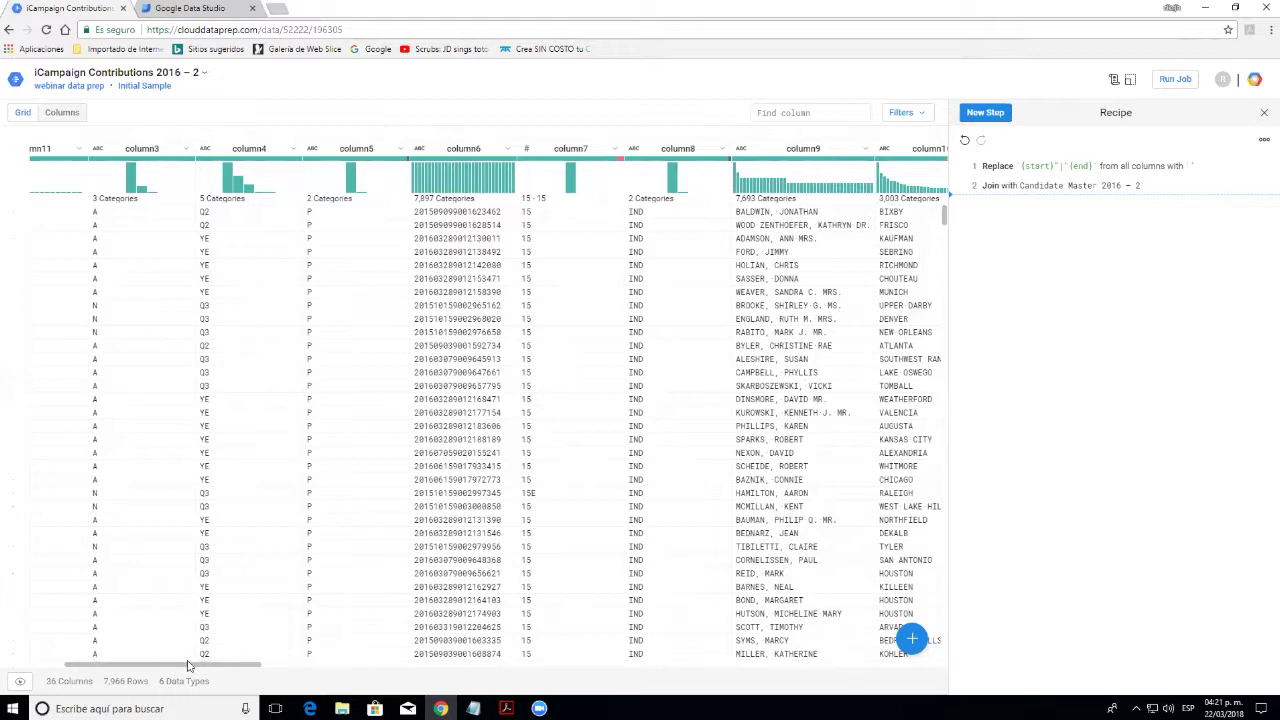
{"action": "left_click_drag", "start_coordinate": [200, 668], "coordinate": [110, 670]}
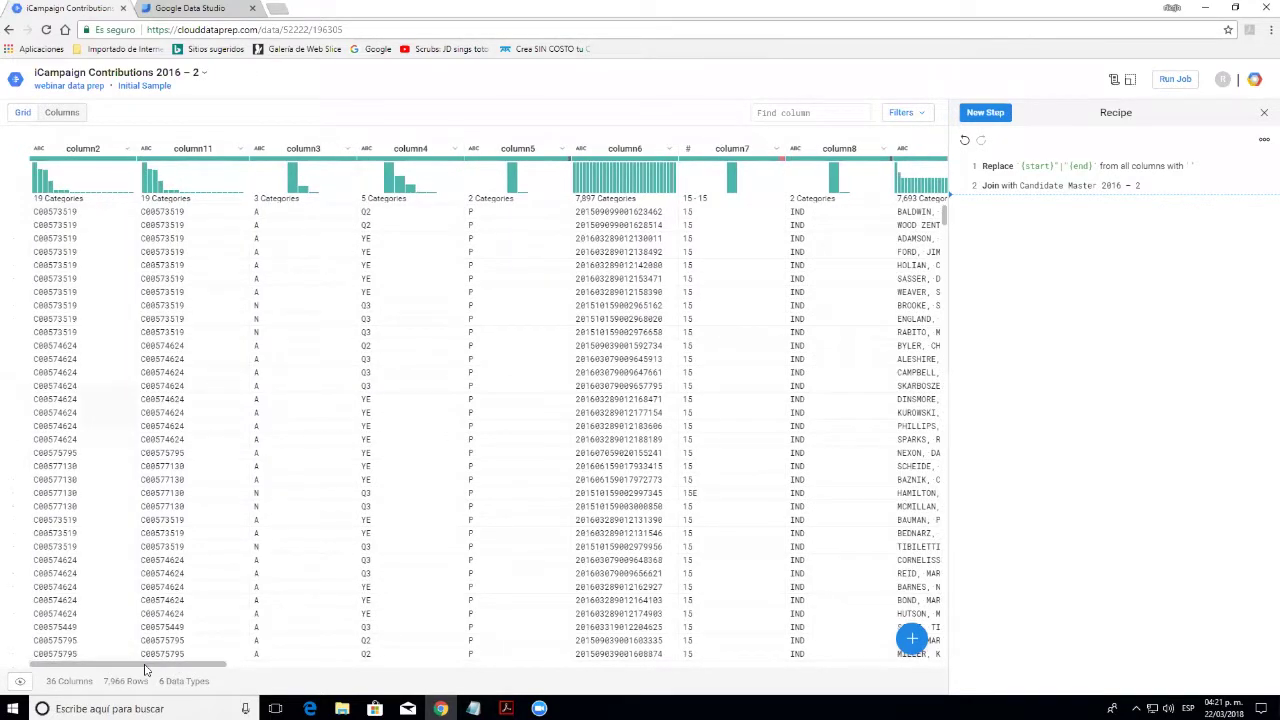
Copy instruction 2 from the notes and add it as an aggregate step: sum, average and countif > 0 of column16, grouped by column2, column24 and column8
{"action": "left_click", "coordinate": [911, 638]}
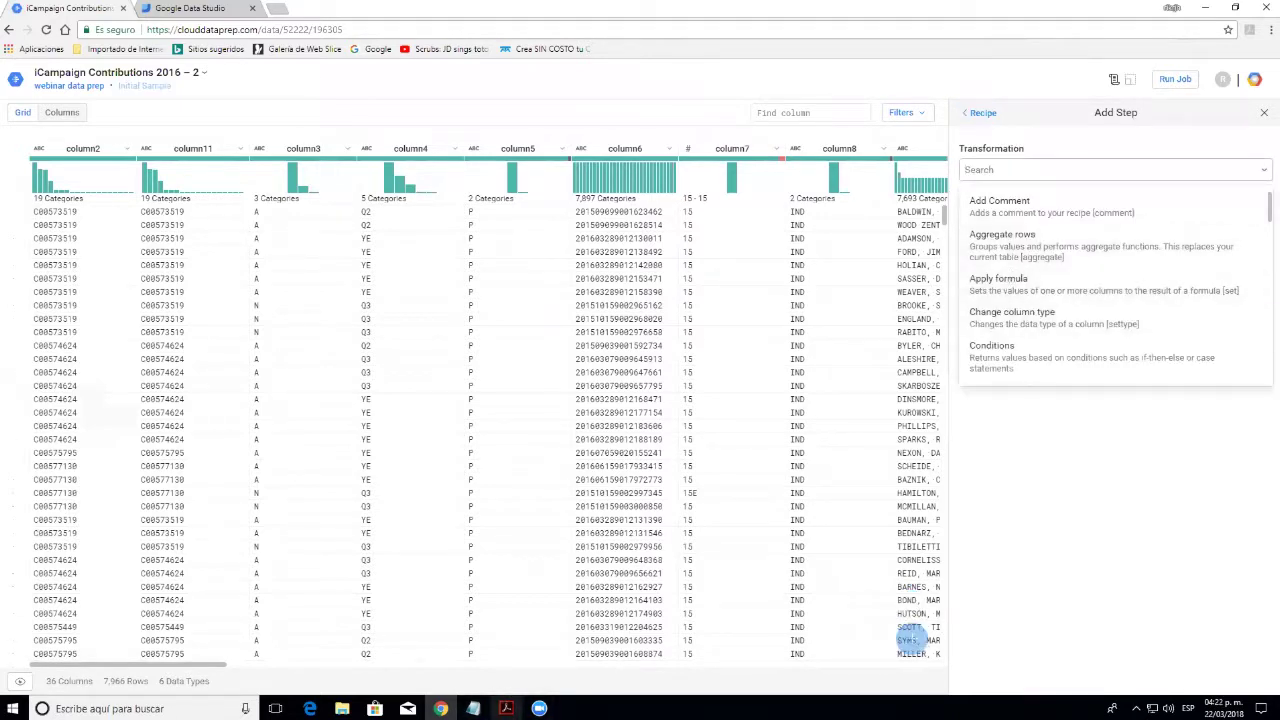
{"action": "left_click", "coordinate": [473, 708]}
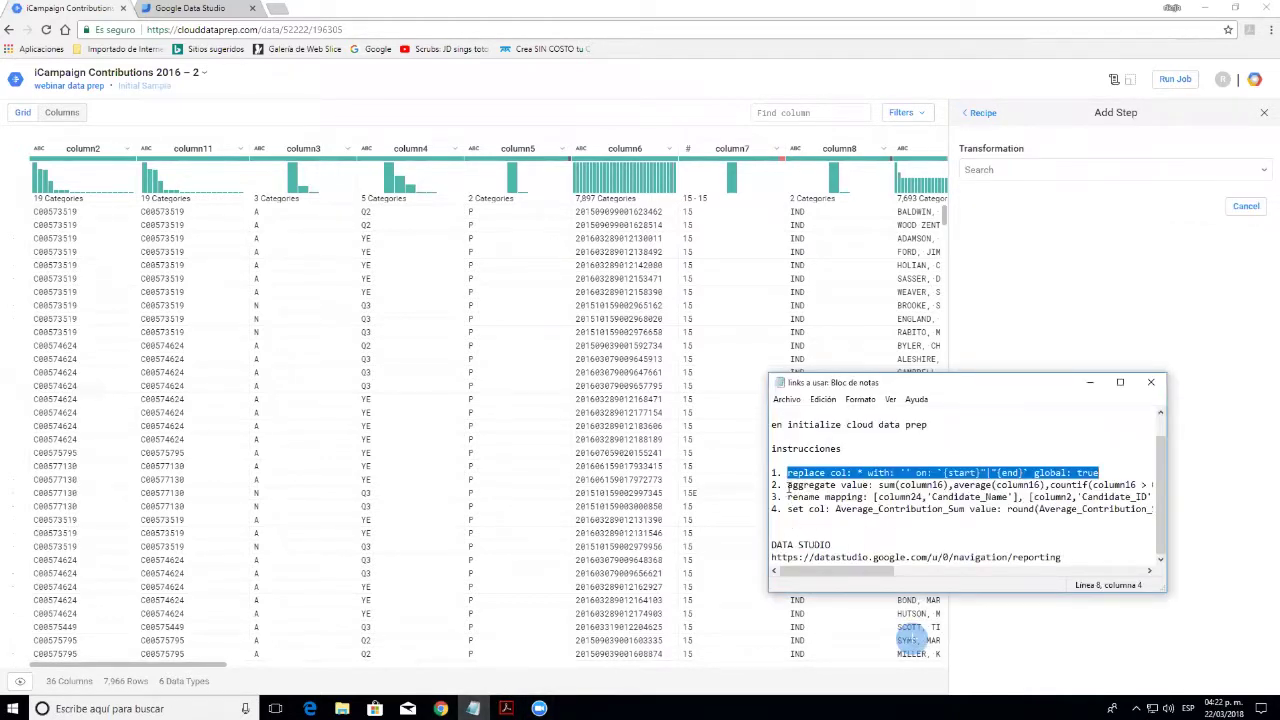
{"action": "left_click_drag", "start_coordinate": [787, 485], "coordinate": [1172, 485]}
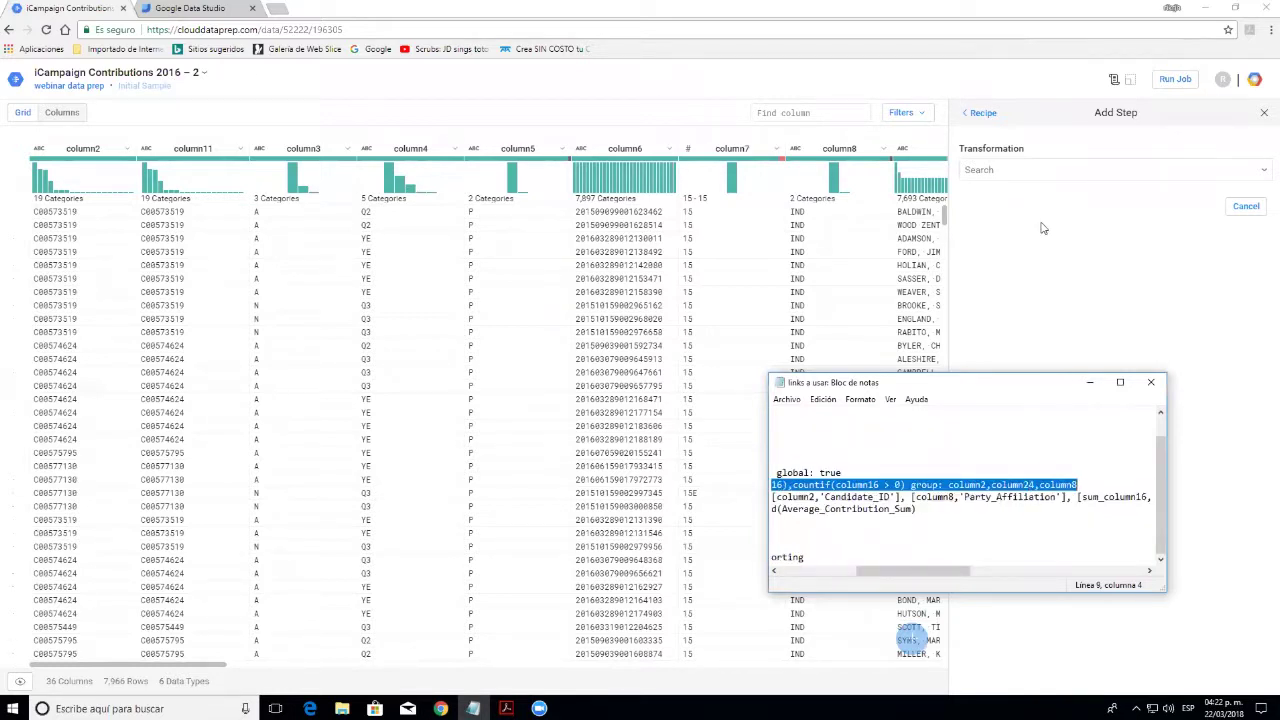
{"action": "left_click", "coordinate": [1065, 170]}
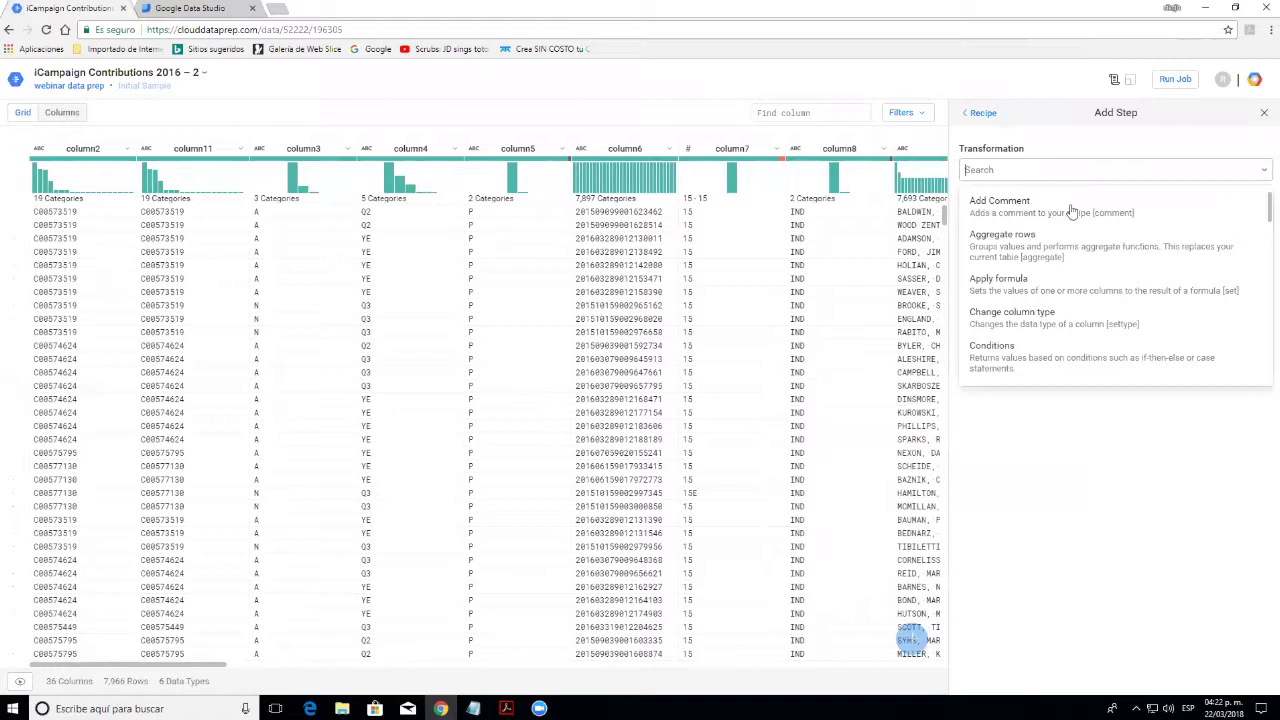
{"action": "key", "text": "ctrl+v"}
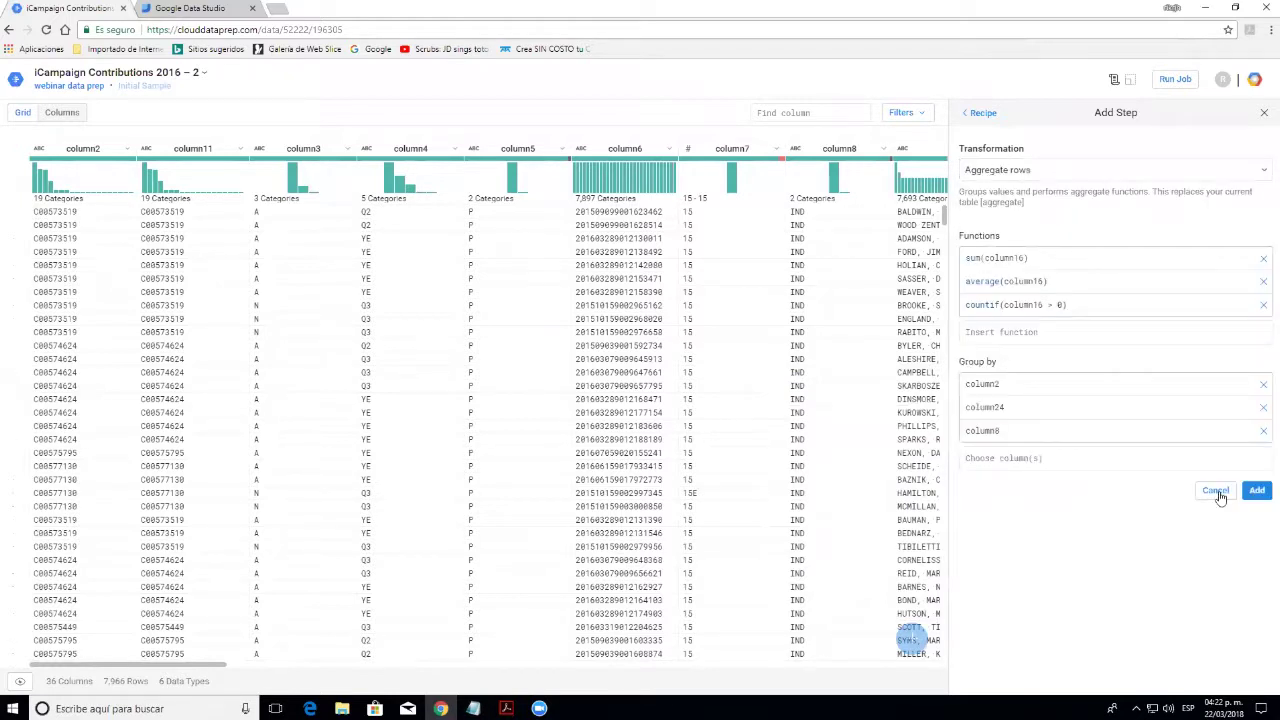
{"action": "left_click", "coordinate": [1257, 491]}
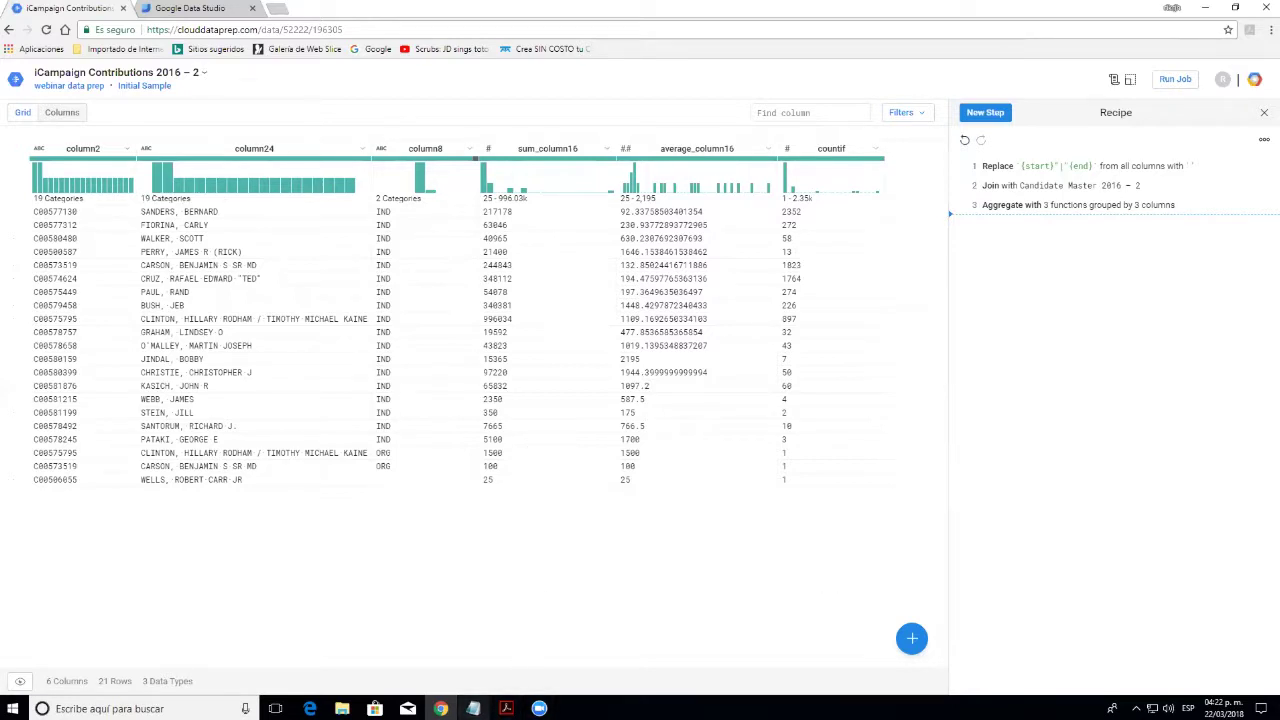
Add the rename mapping from the notes to the recipe, using Candidate_Name, Candidate_ID, Party_Affiliation, Total_Contribution_Sum, Average_Contribution_Sum and Number_of_Contributions
{"action": "left_click", "coordinate": [473, 708]}
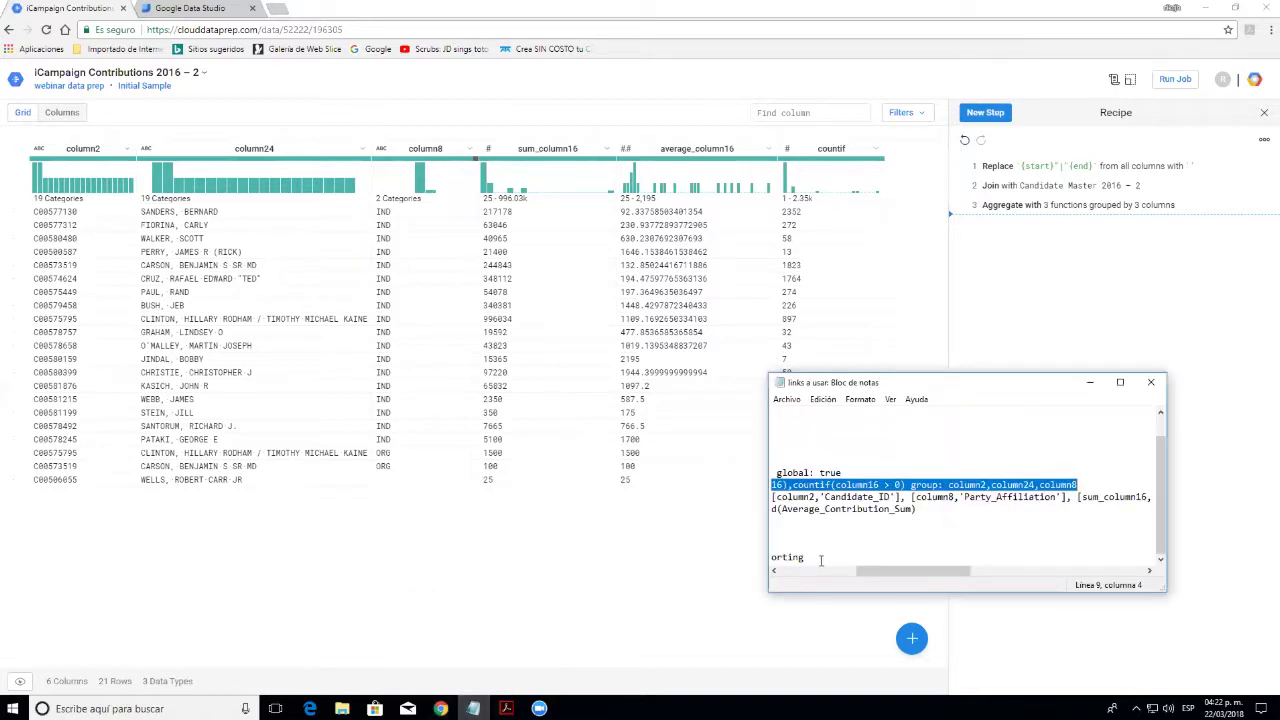
{"action": "left_click", "coordinate": [790, 575]}
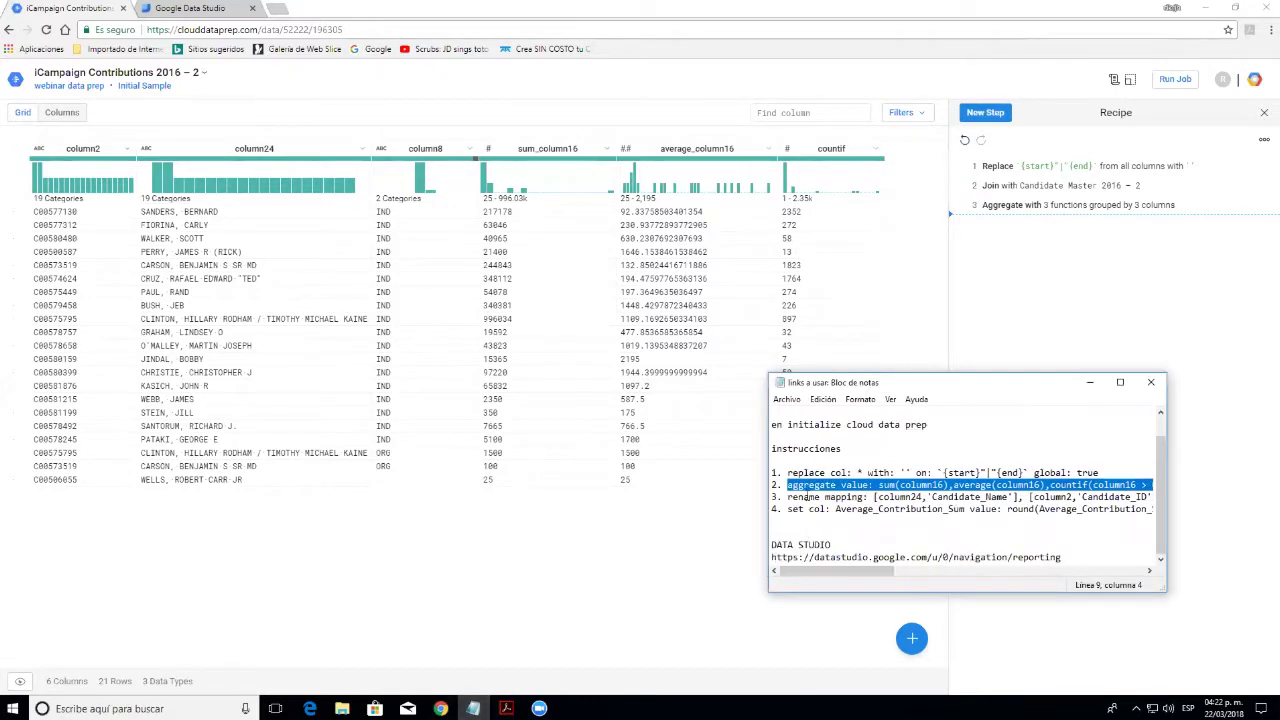
{"action": "left_click_drag", "start_coordinate": [788, 497], "coordinate": [1160, 495]}
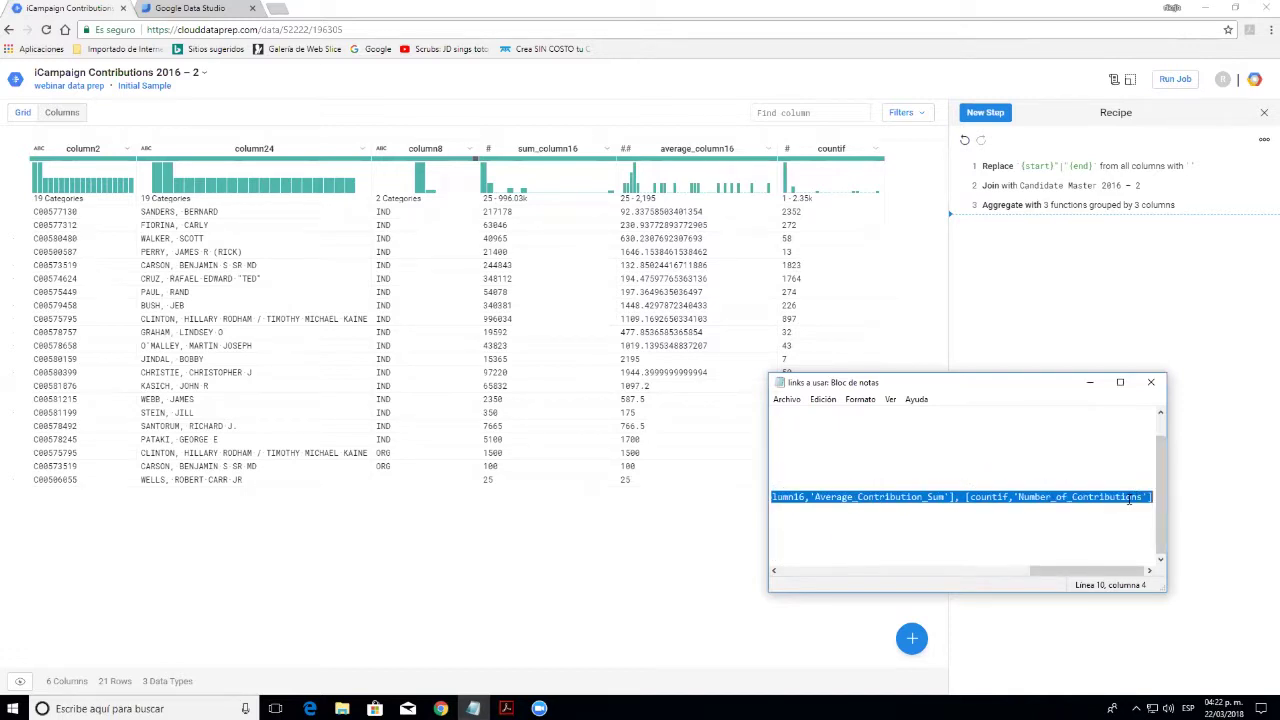
{"action": "left_click", "coordinate": [1057, 281]}
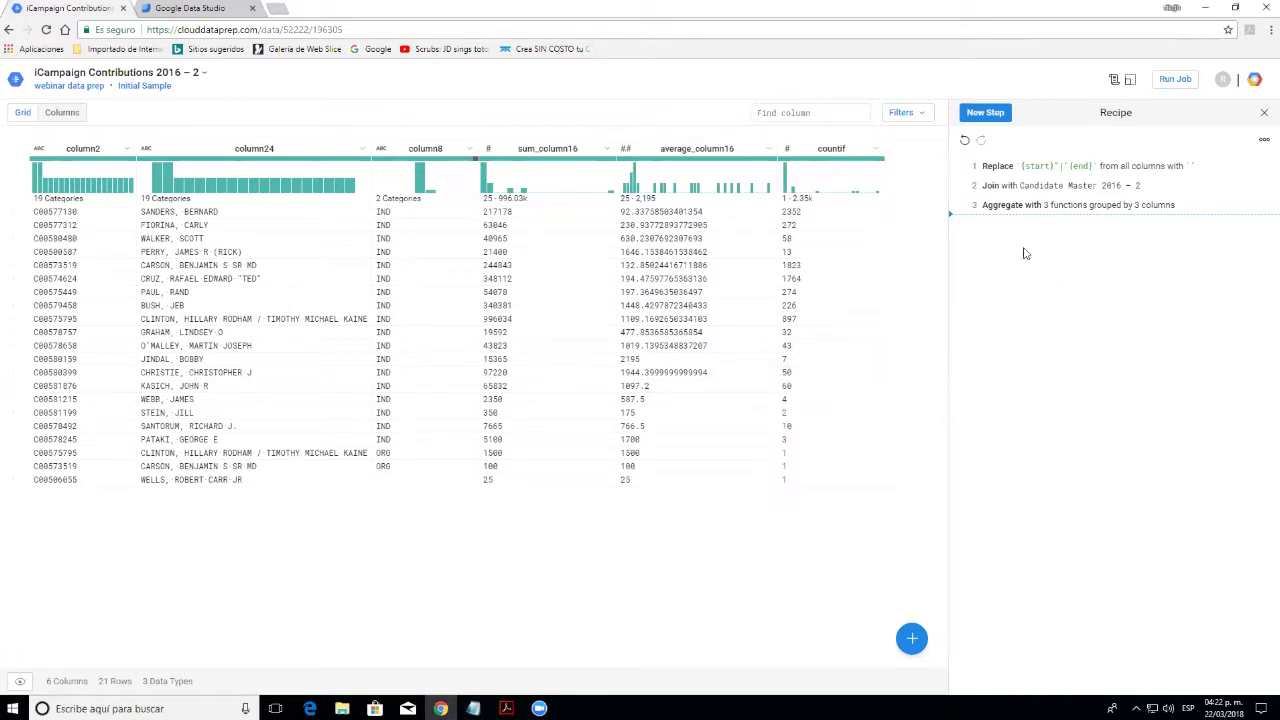
{"action": "left_click", "coordinate": [993, 118]}
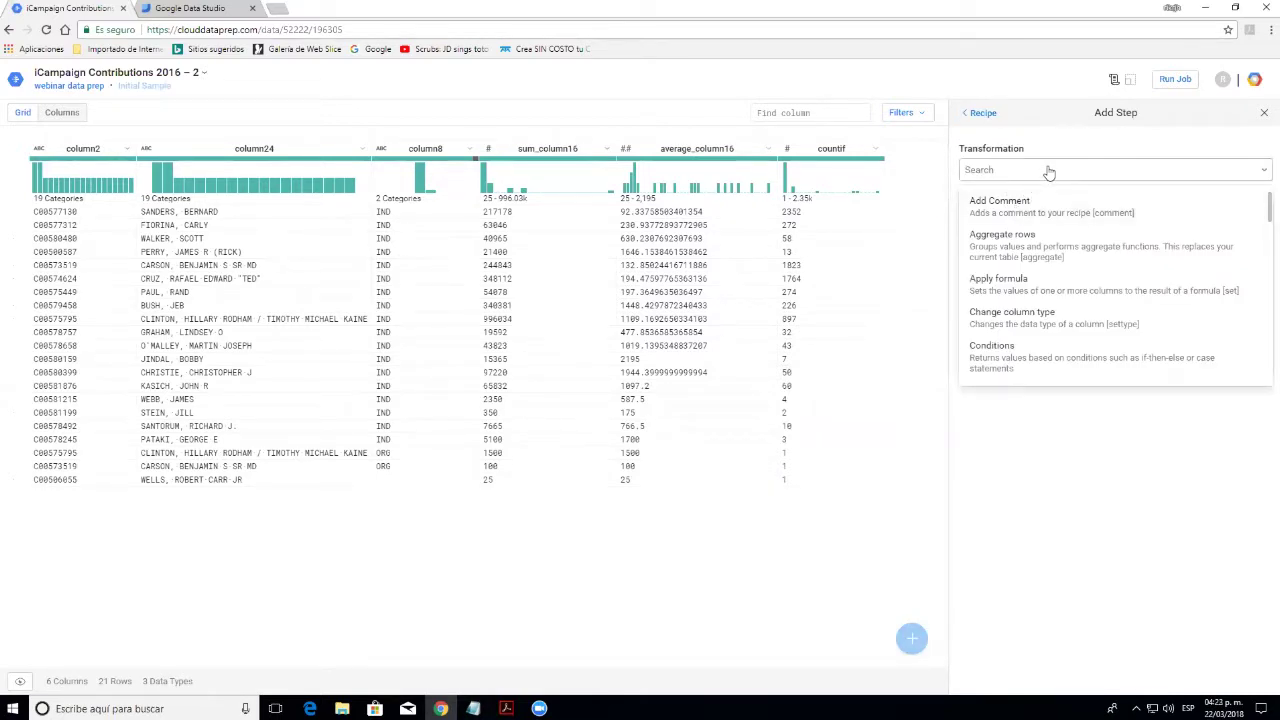
{"action": "key", "text": "ctrl+v"}
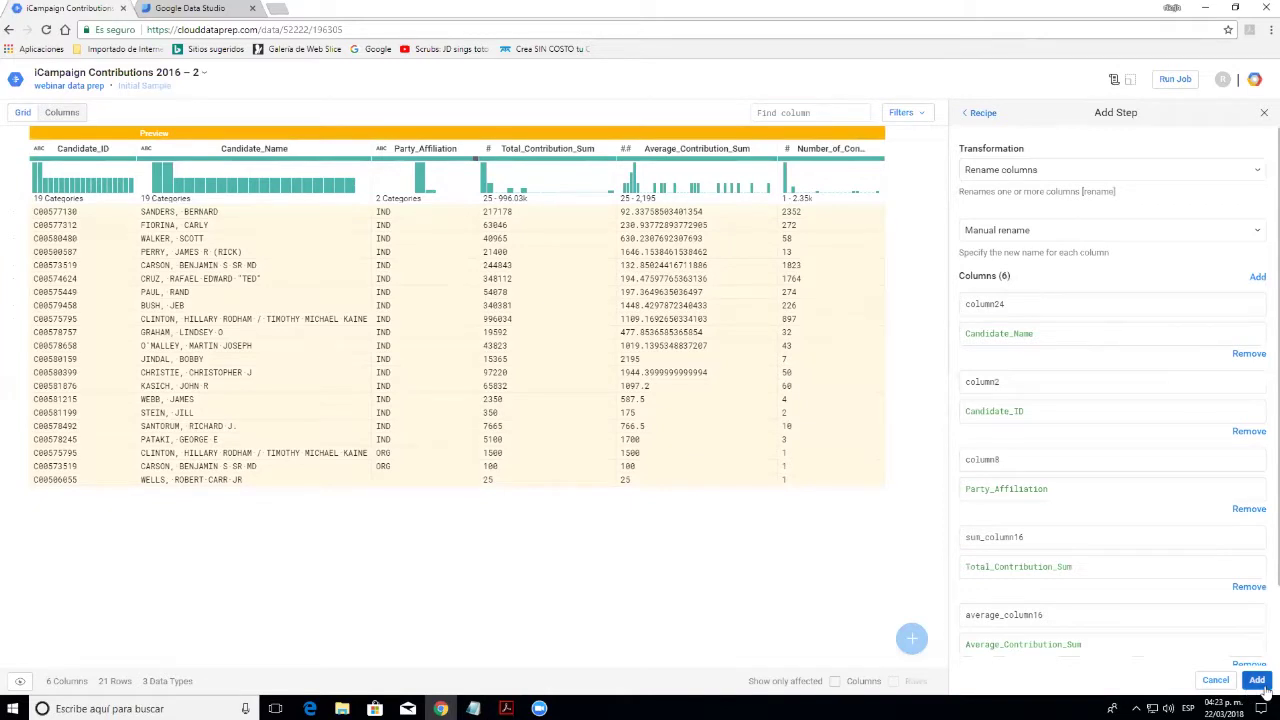
{"action": "left_click", "coordinate": [1258, 682]}
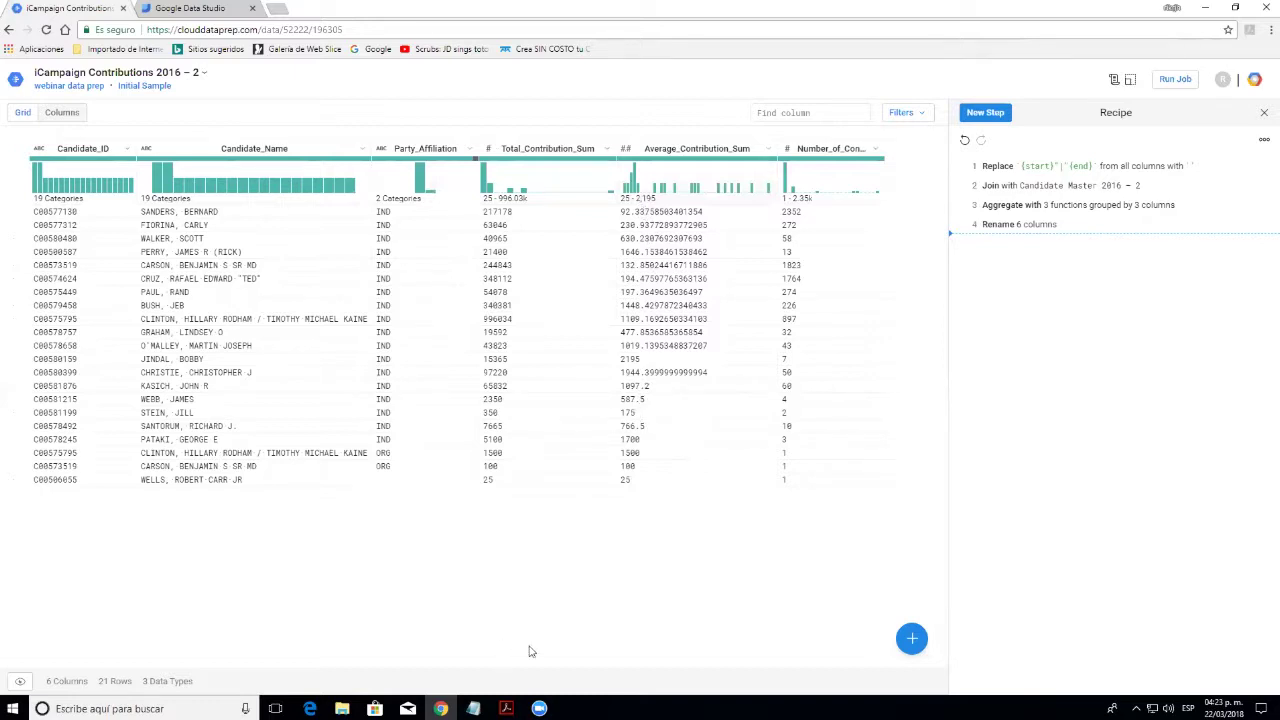
Copy instruction 4 from the notes into a new recipe step that sets Average_Contribution_Sum to round(Average_Contribution_Sum)
{"action": "mouse_move", "coordinate": [461, 708]}
{"action": "left_click", "coordinate": [473, 645]}
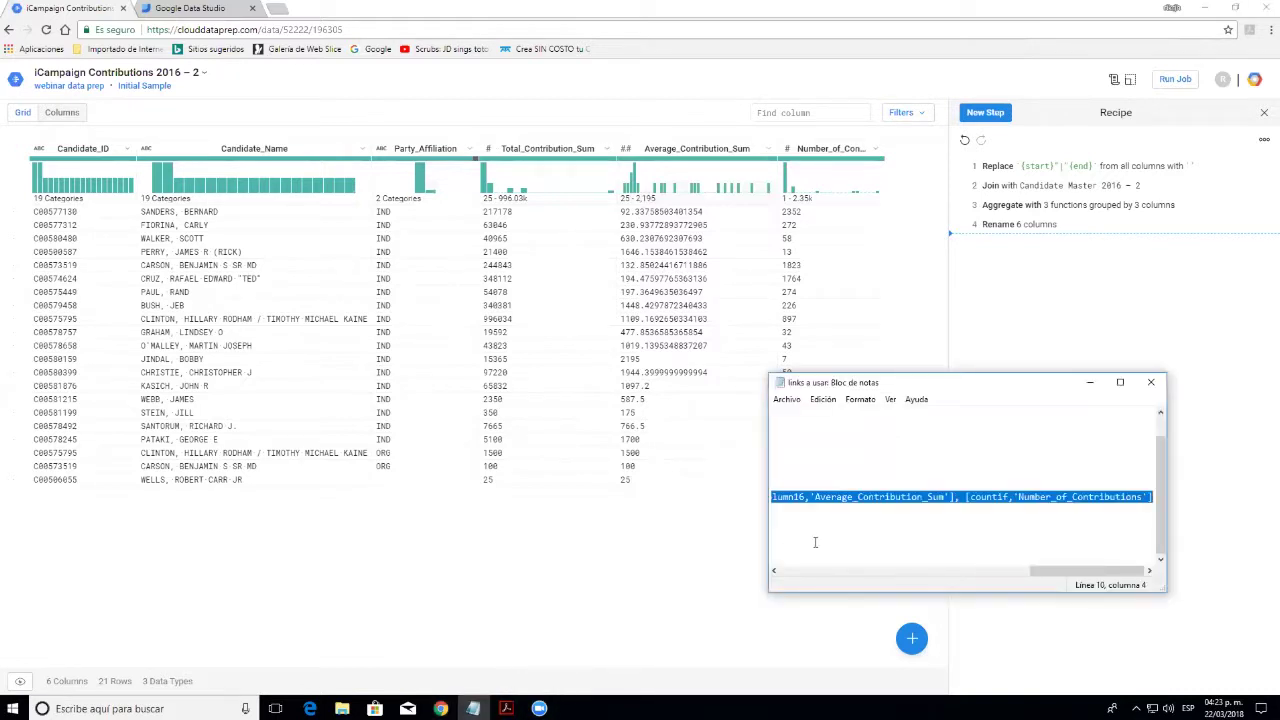
{"action": "scroll", "coordinate": [814, 537], "scroll_direction": "left", "scroll_amount": 5}
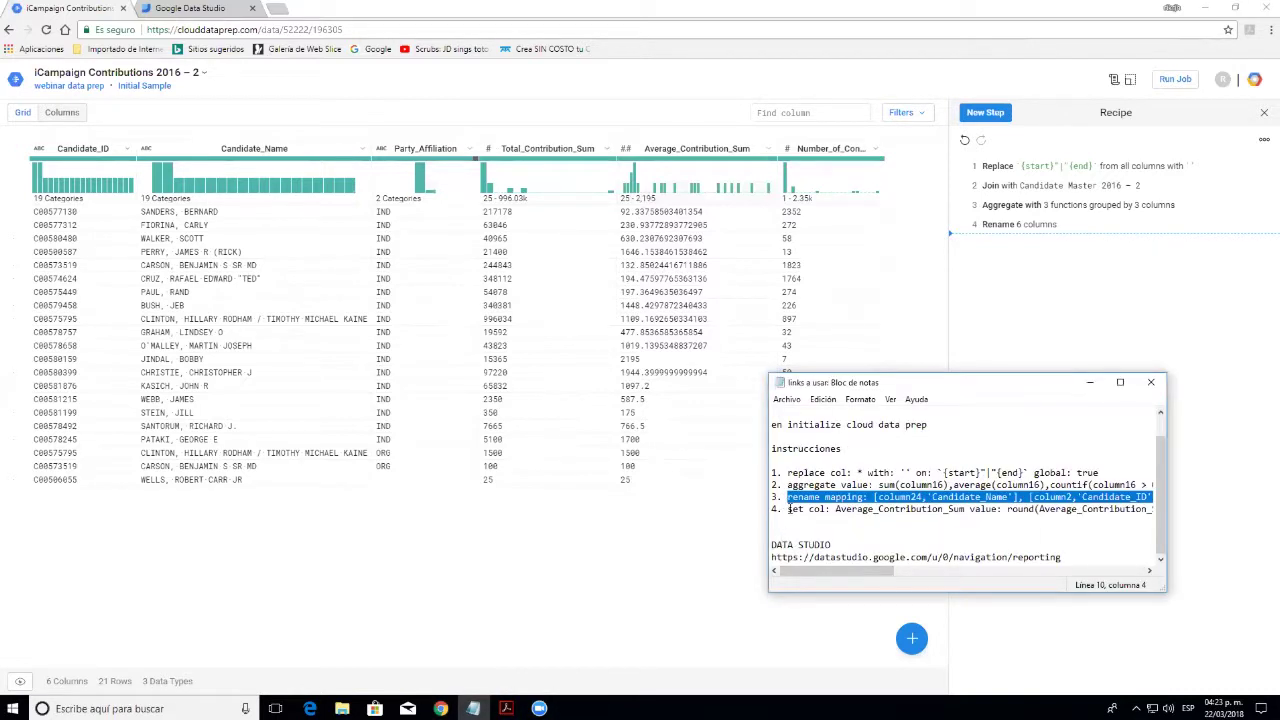
{"action": "left_click_drag", "start_coordinate": [789, 509], "coordinate": [1174, 514]}
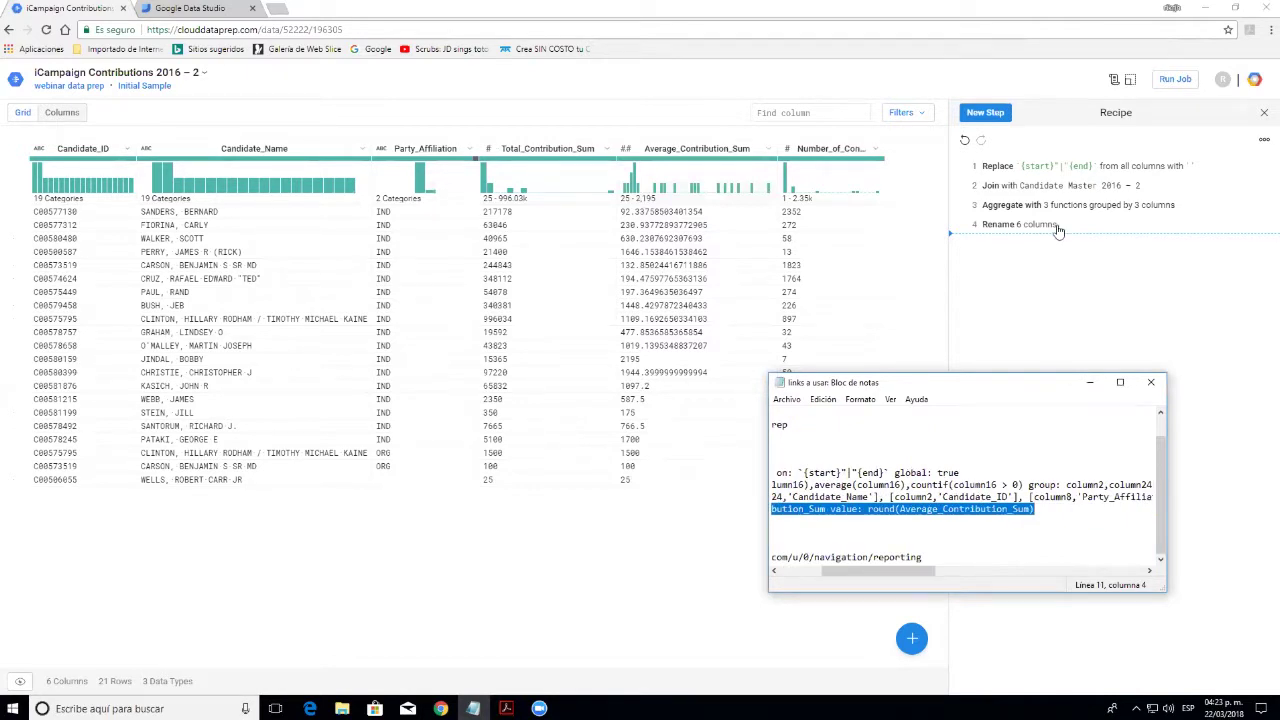
{"action": "left_click", "coordinate": [985, 113]}
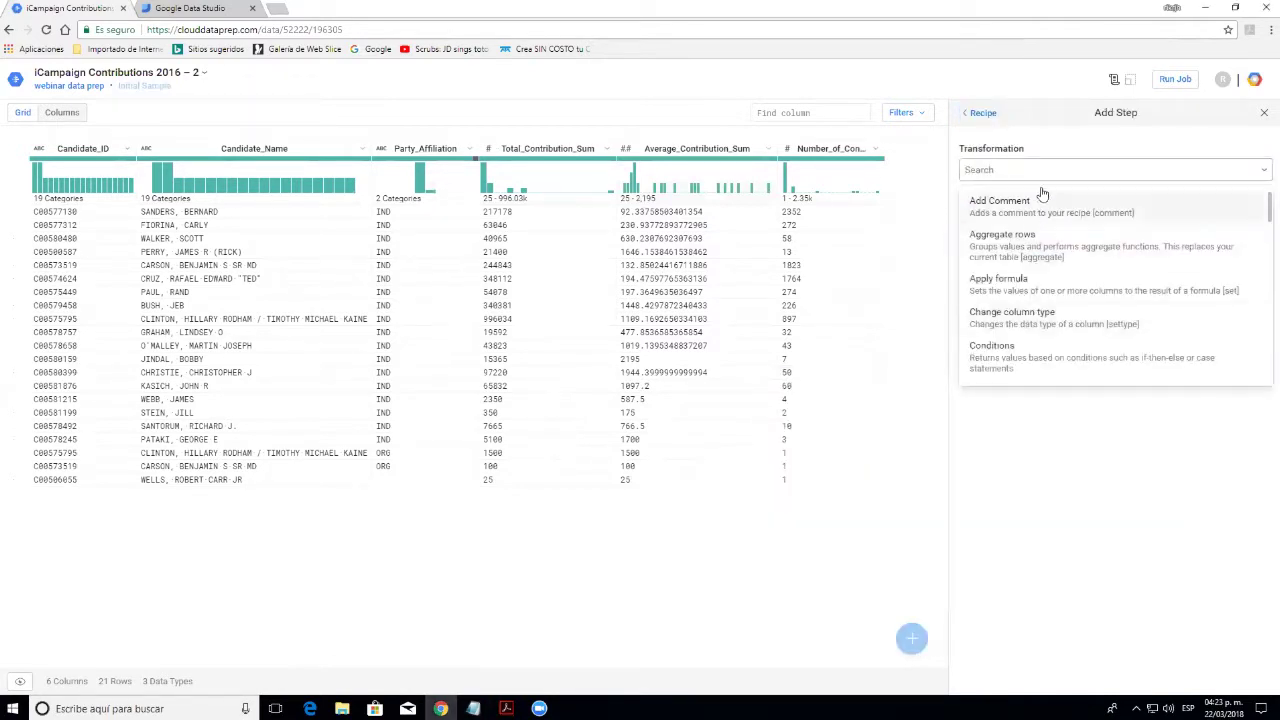
{"action": "left_click", "coordinate": [1000, 283]}
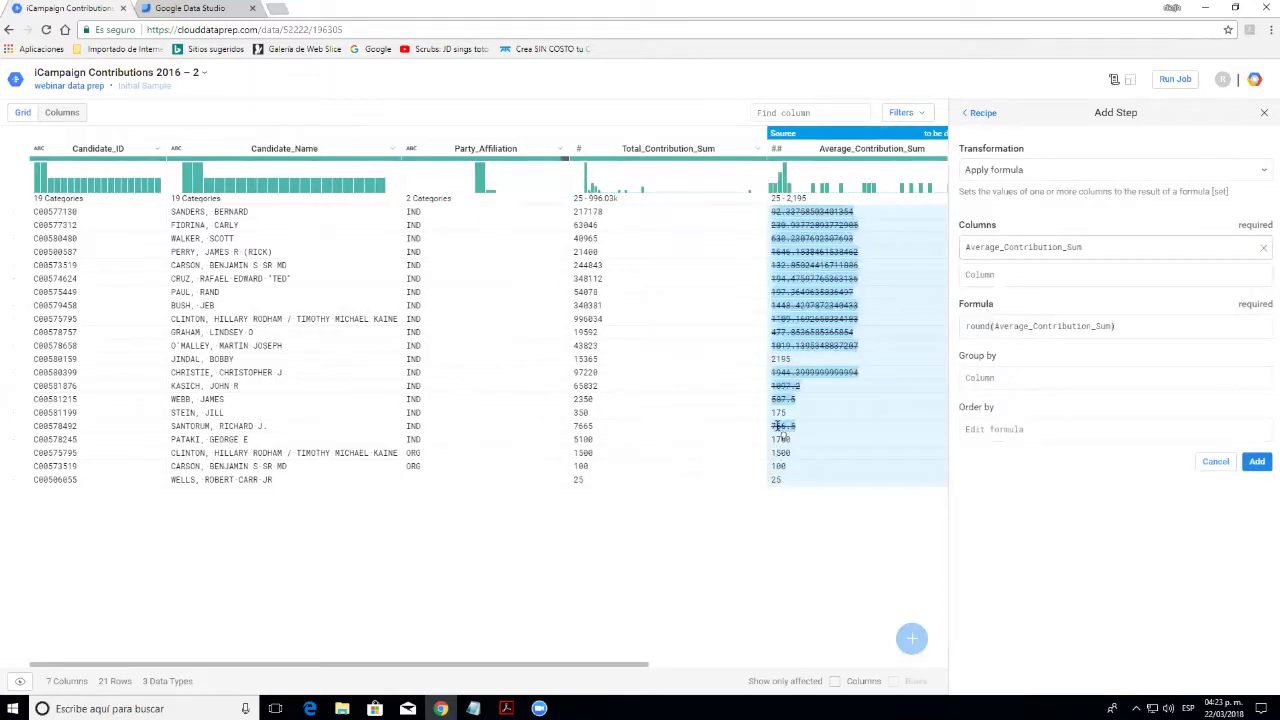
{"action": "left_click", "coordinate": [1257, 463]}
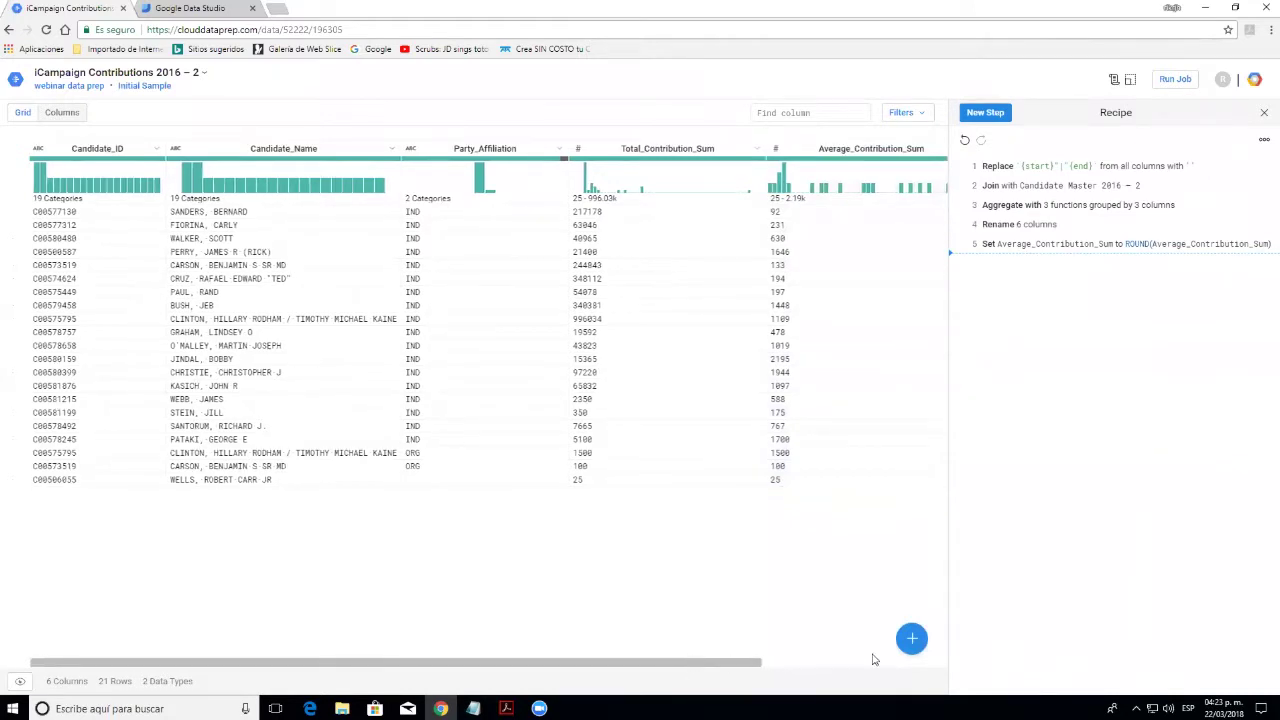
{"action": "left_click_drag", "start_coordinate": [693, 661], "coordinate": [794, 661]}
{"action": "scroll", "coordinate": [598, 640], "scroll_direction": "left", "scroll_amount": 3}
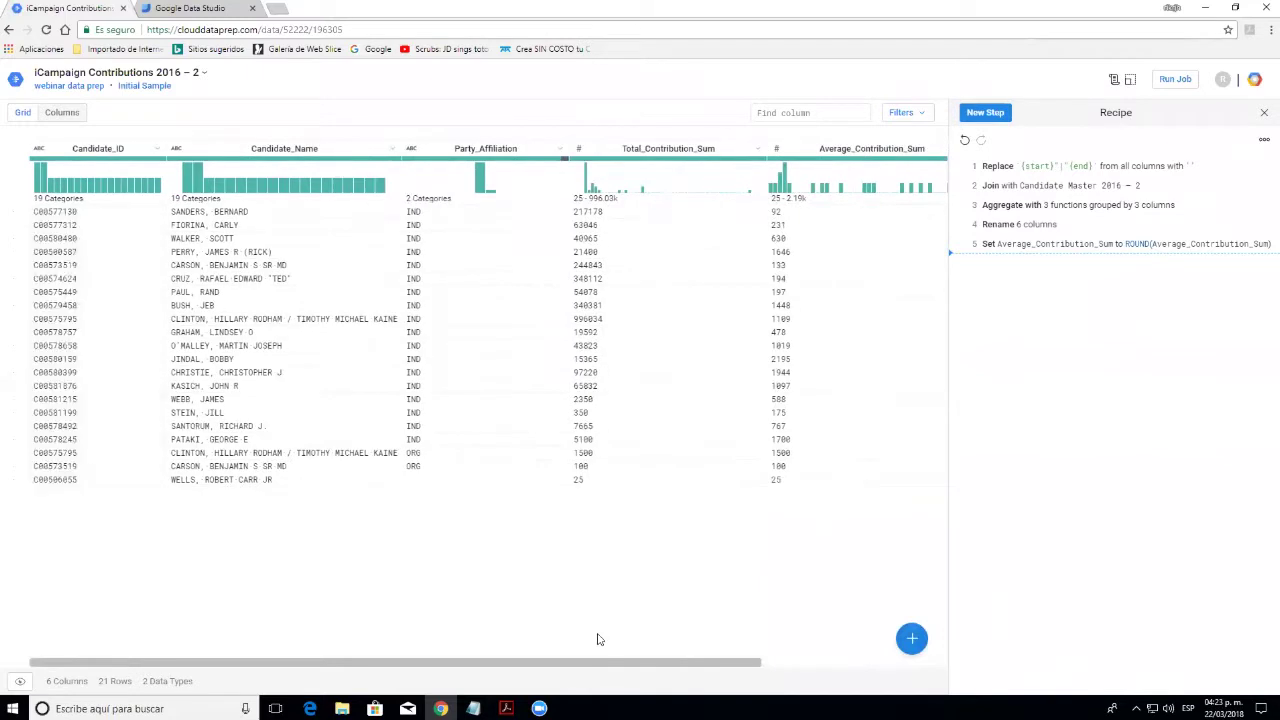
{"action": "mouse_move", "coordinate": [565, 163]}
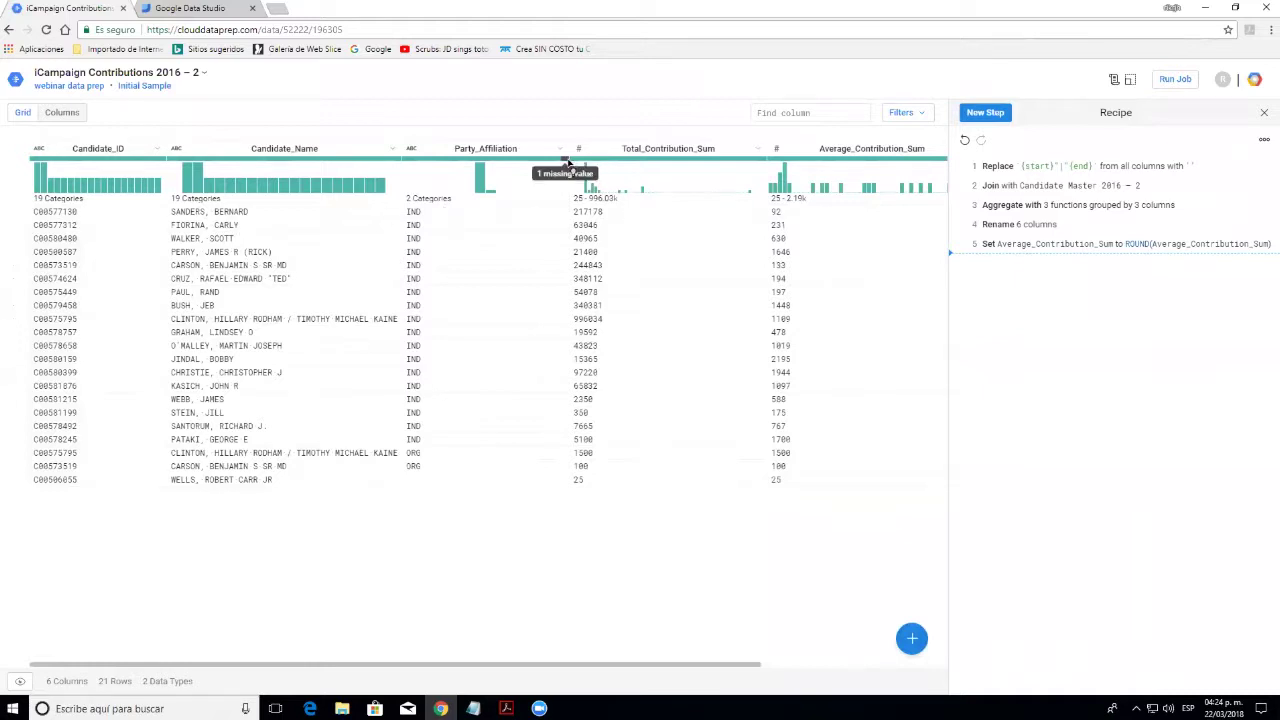
{"action": "left_click_drag", "start_coordinate": [173, 213], "coordinate": [263, 214]}
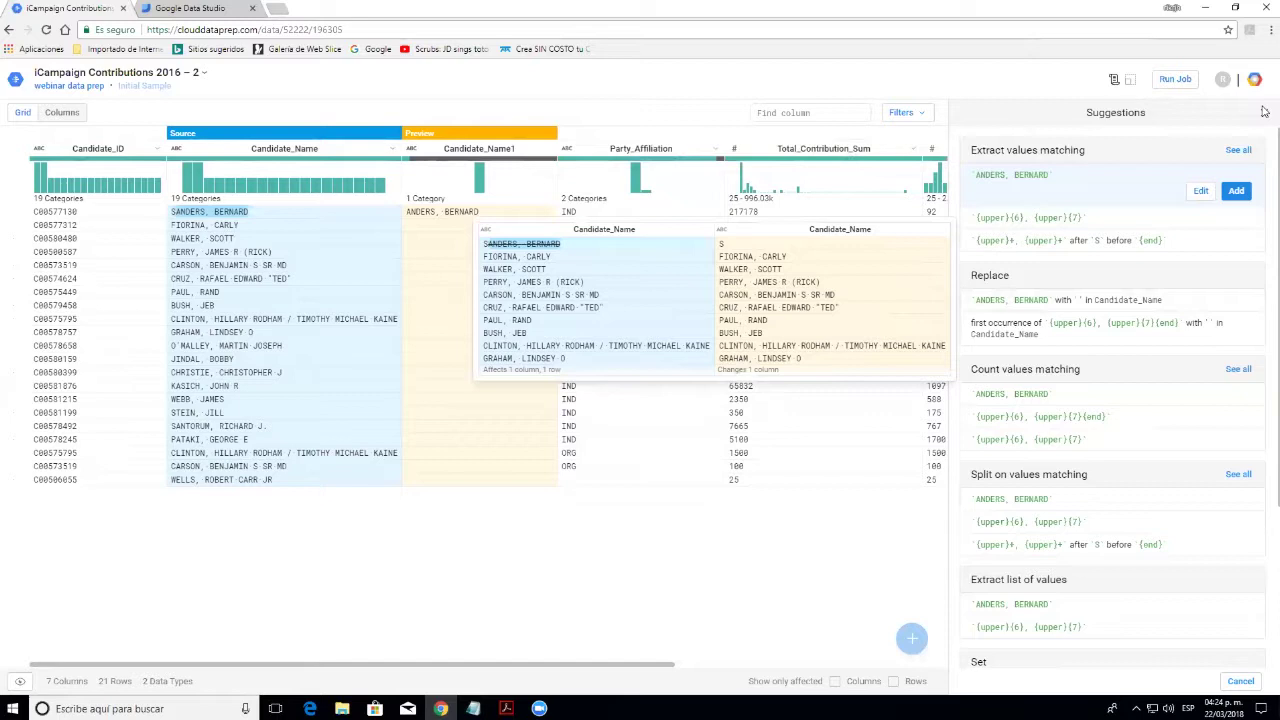
{"action": "key", "text": "Escape"}
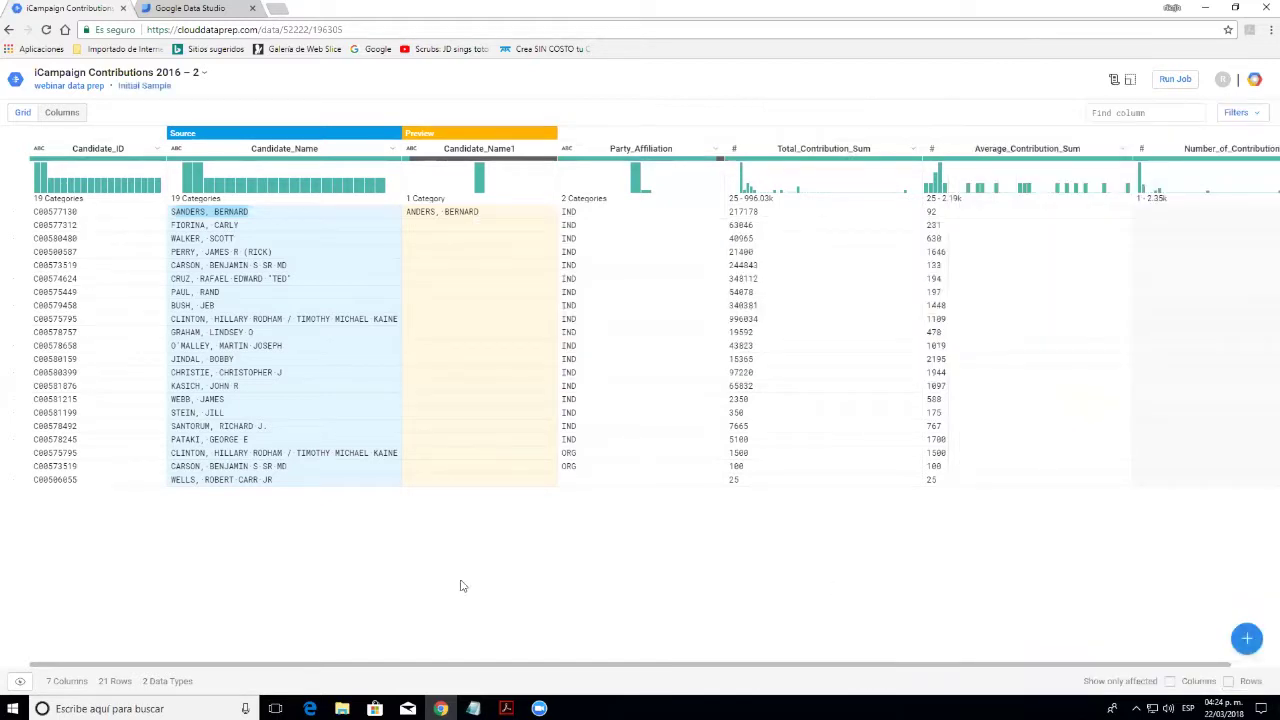
Convert the Candidate_Name values to Proper Case and add the formula proper($col) as a recipe step
{"action": "left_click", "coordinate": [392, 150]}
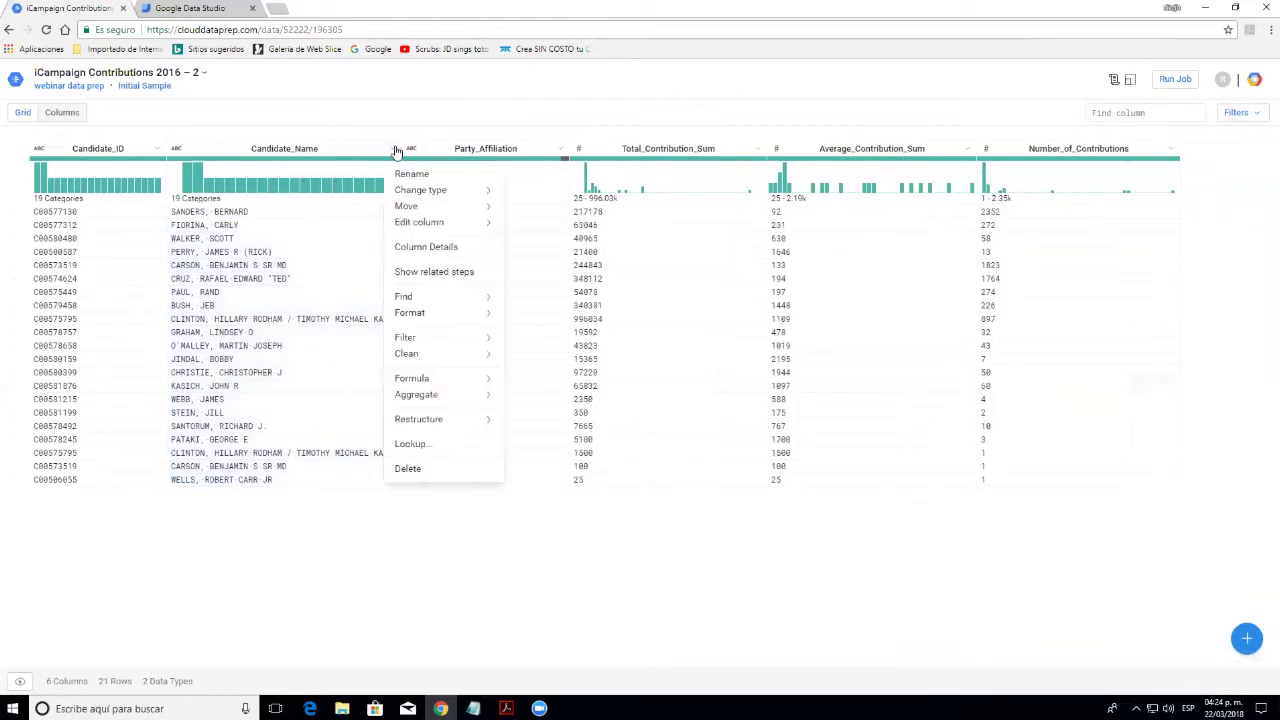
{"action": "left_click", "coordinate": [240, 562]}
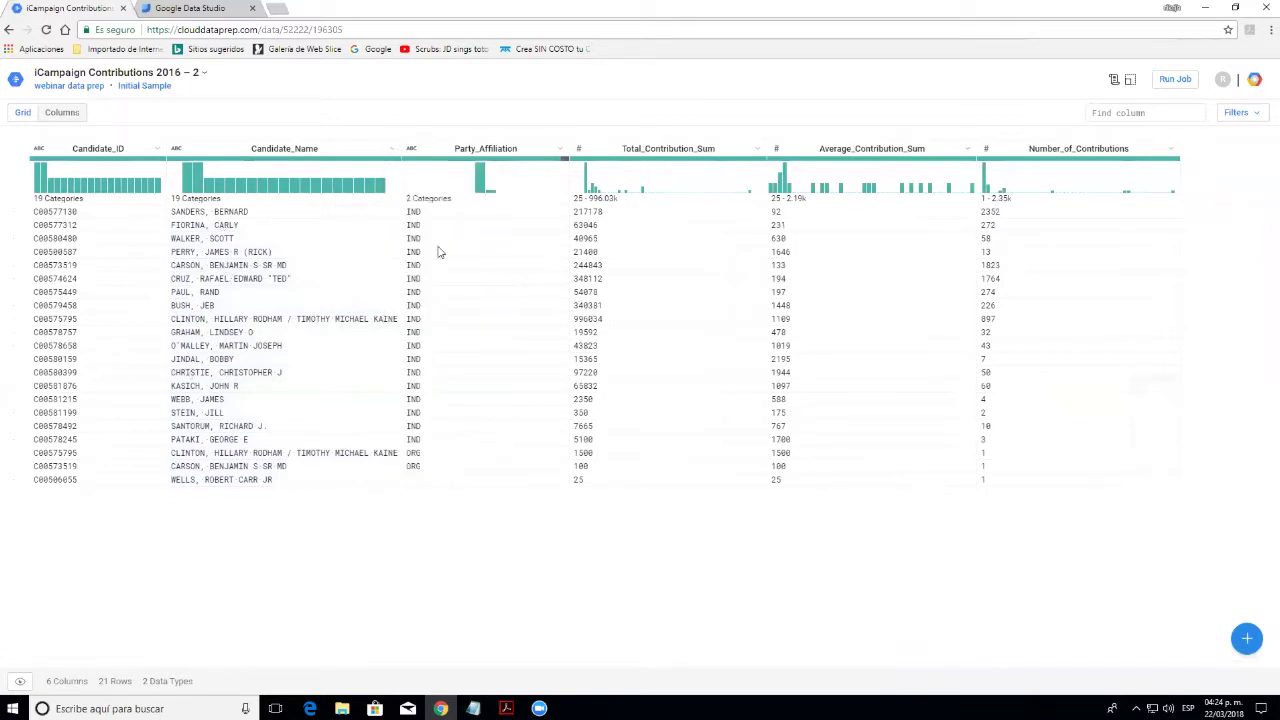
{"action": "left_click", "coordinate": [392, 150]}
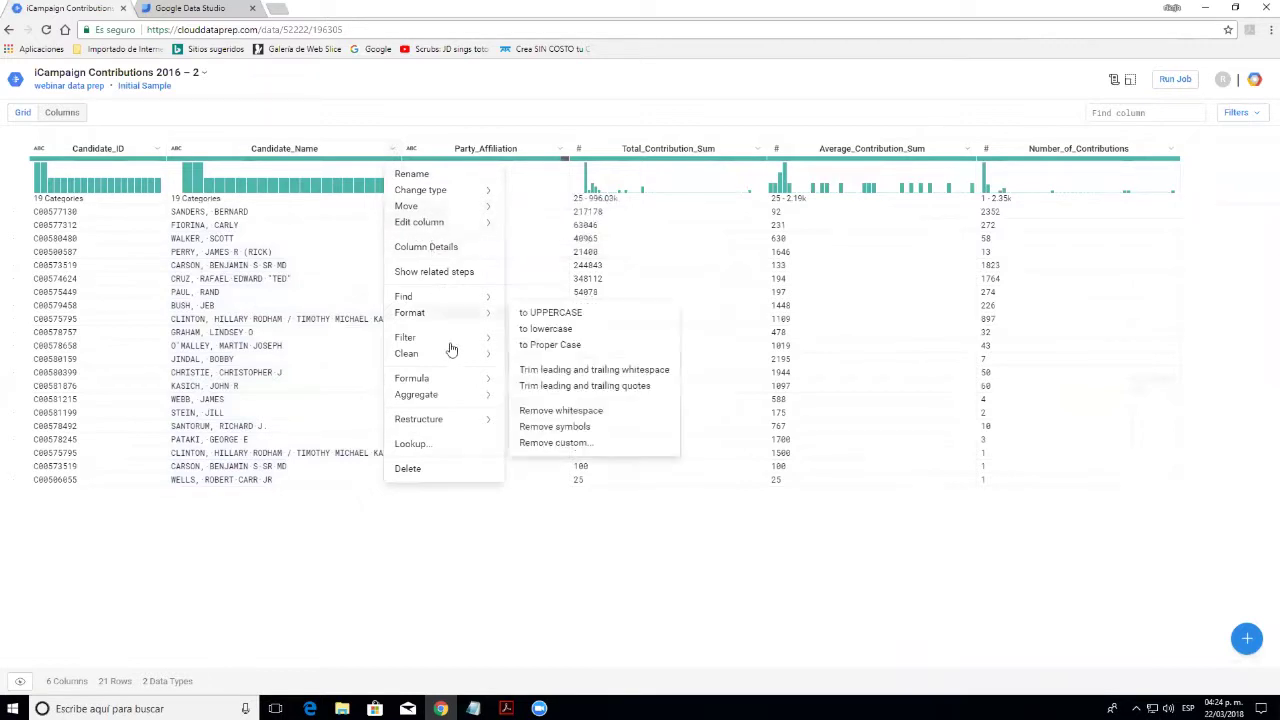
{"action": "mouse_move", "coordinate": [451, 358]}
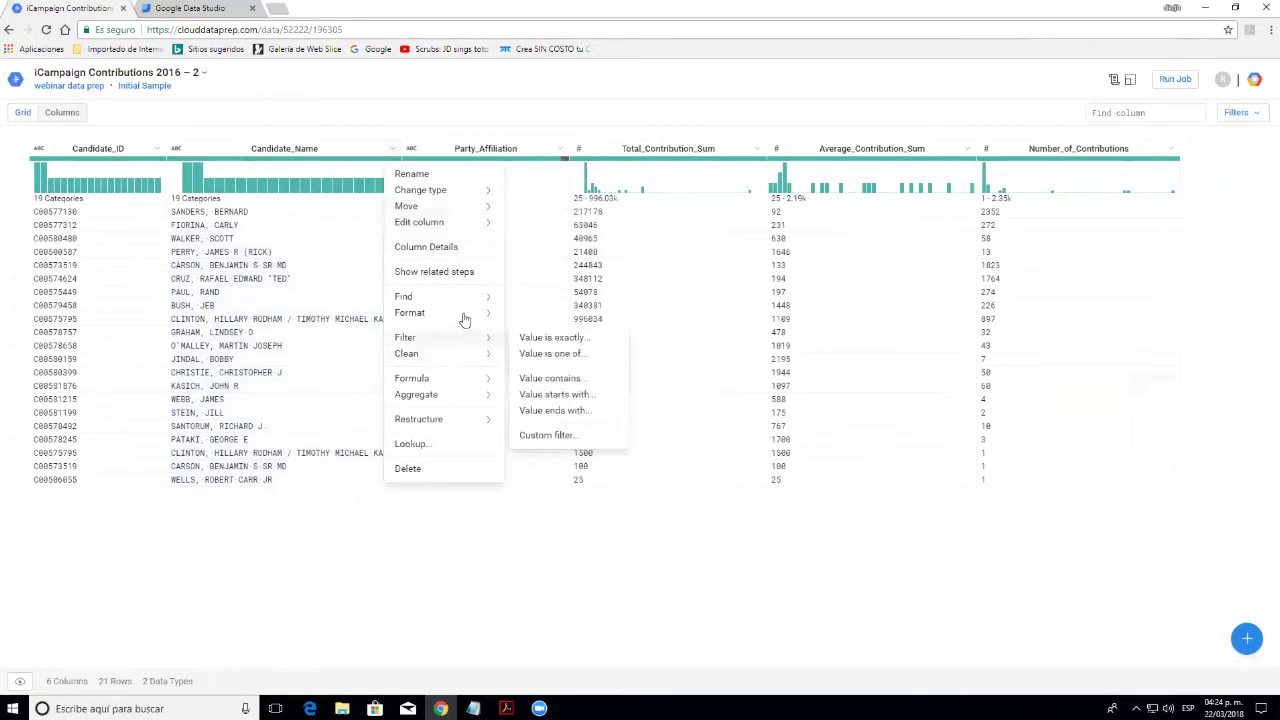
{"action": "mouse_move", "coordinate": [464, 318]}
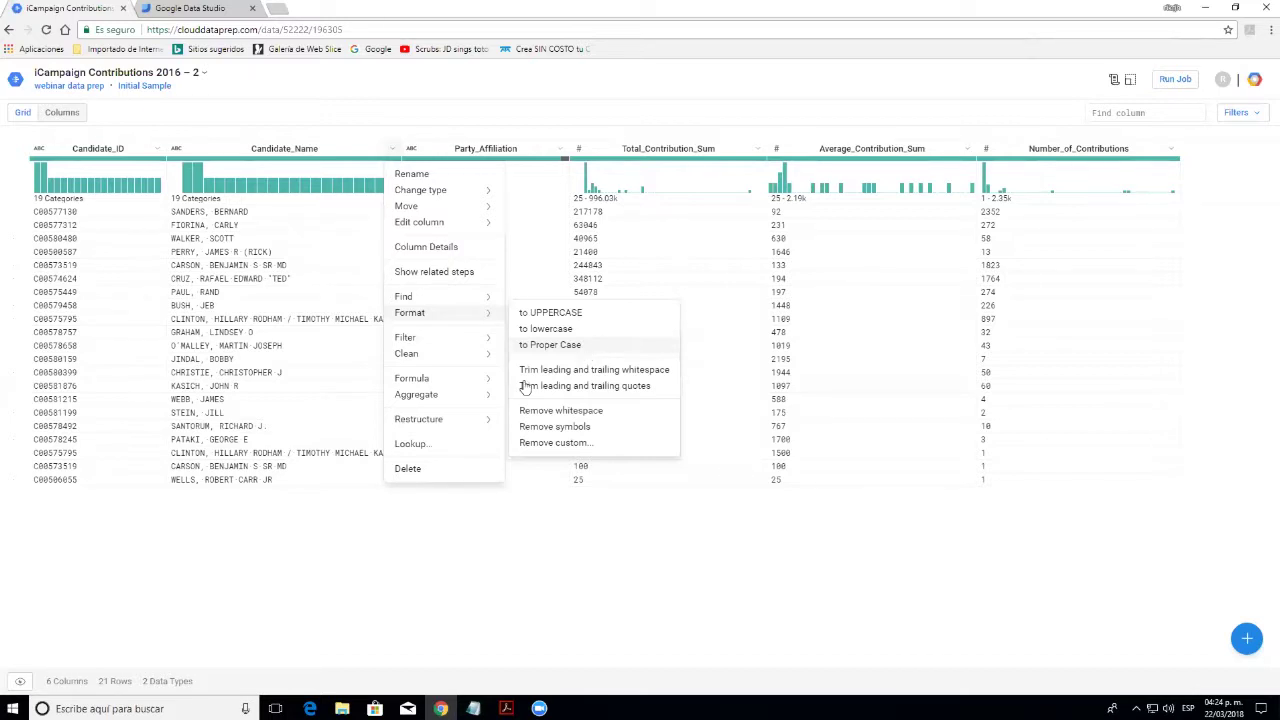
{"action": "left_click", "coordinate": [586, 346]}
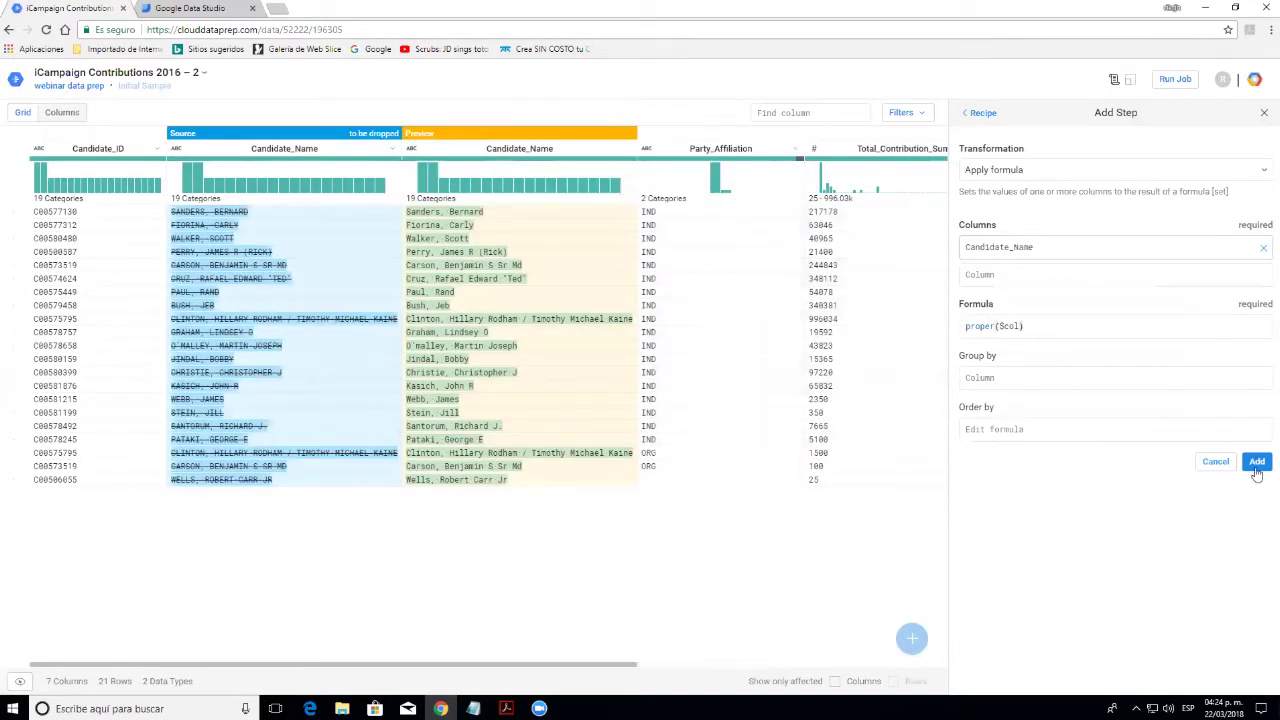
{"action": "left_click", "coordinate": [1257, 463]}
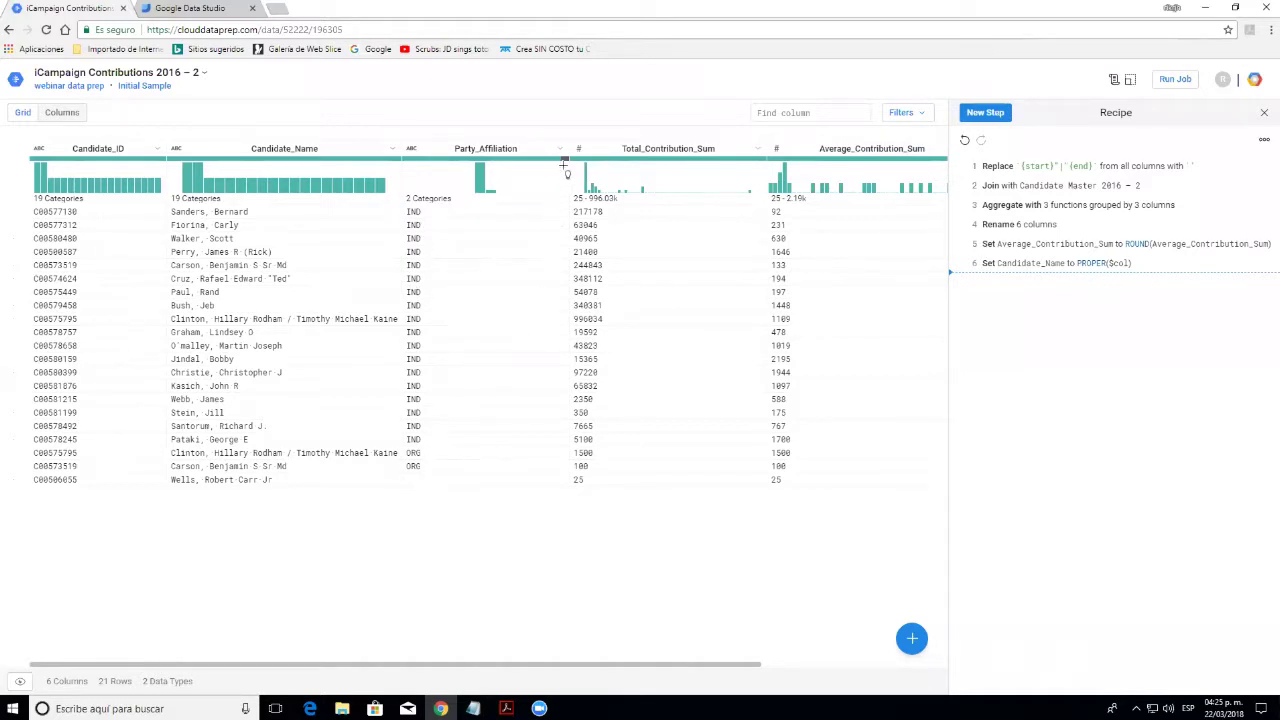
{"action": "mouse_move", "coordinate": [566, 160]}
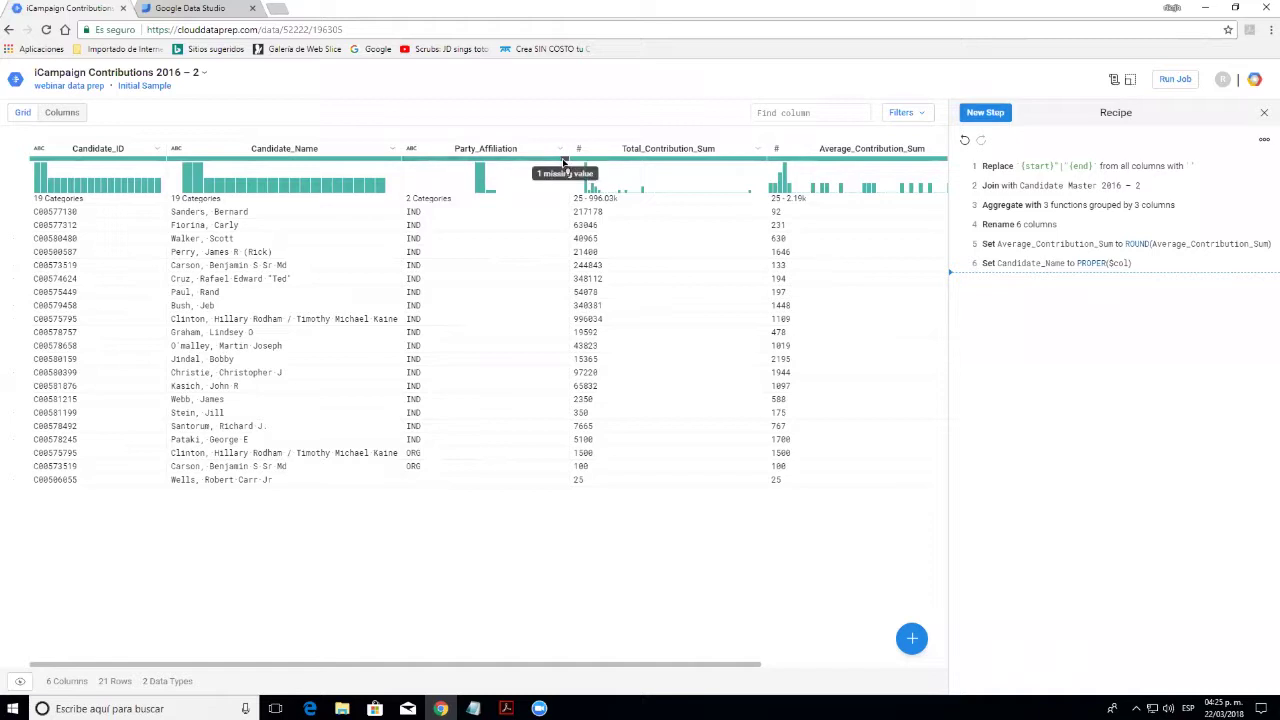
{"action": "left_click", "coordinate": [564, 162]}
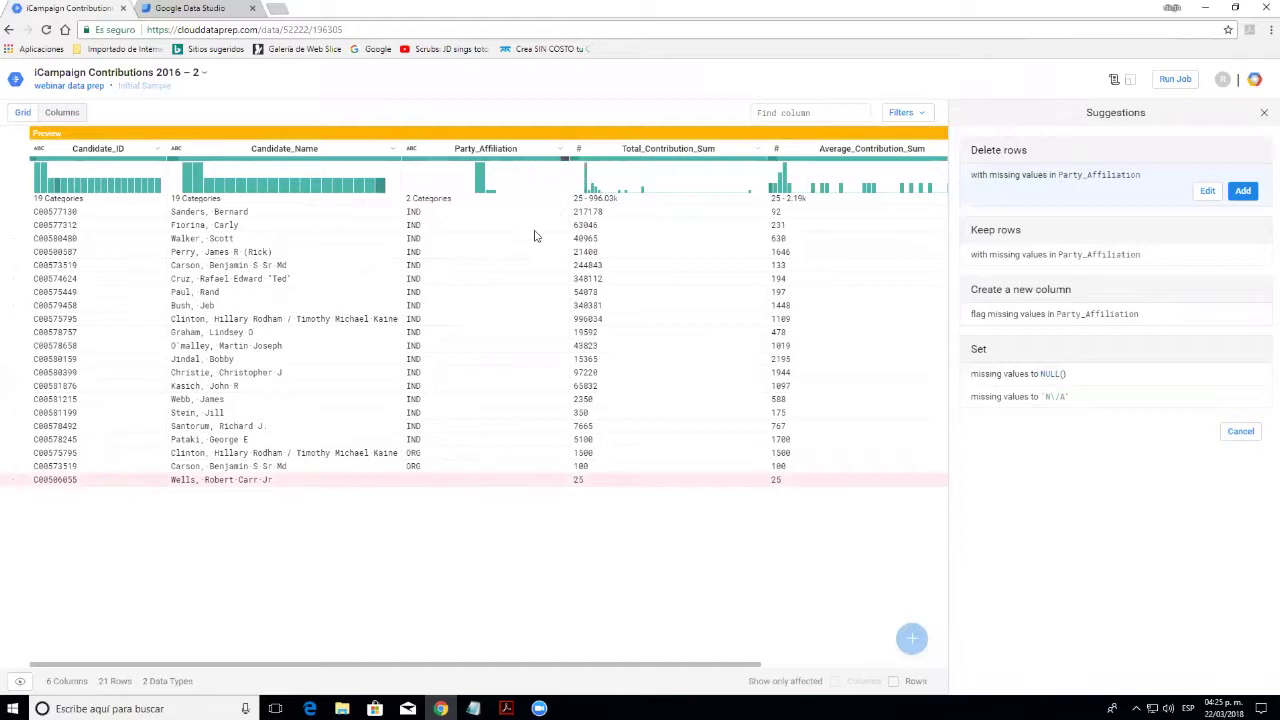
{"action": "left_click", "coordinate": [542, 159]}
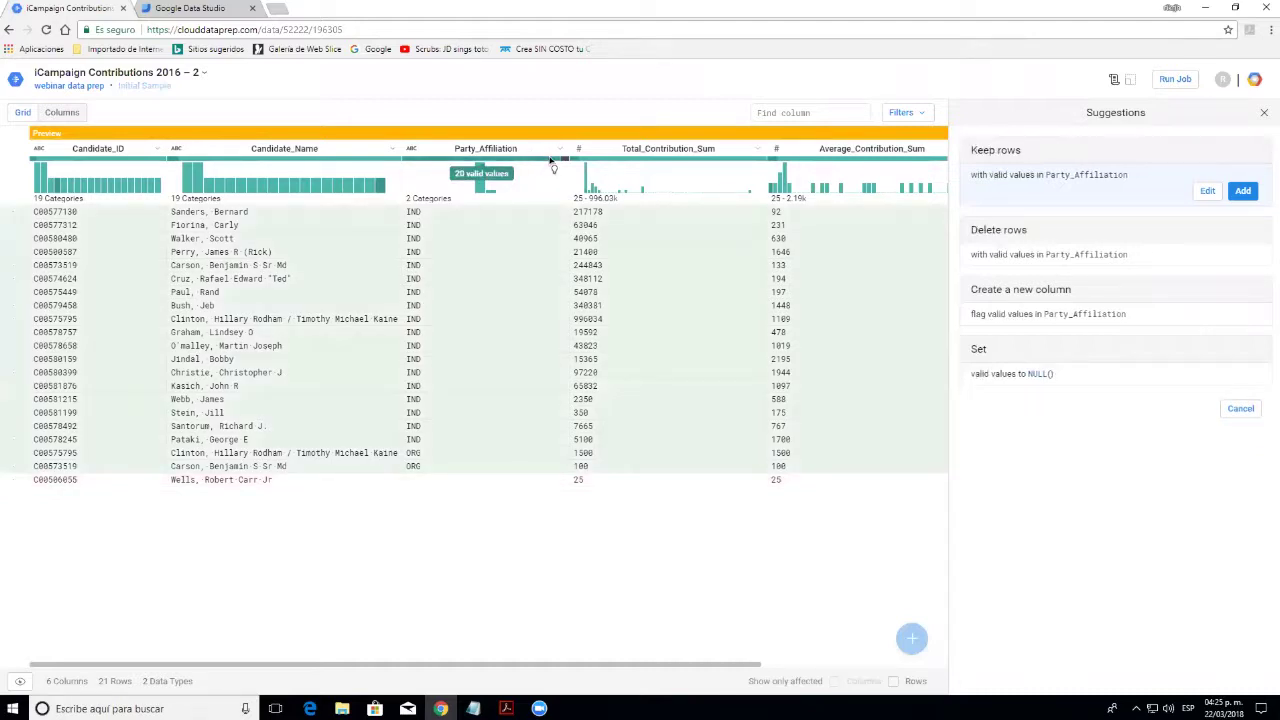
{"action": "left_click", "coordinate": [565, 160]}
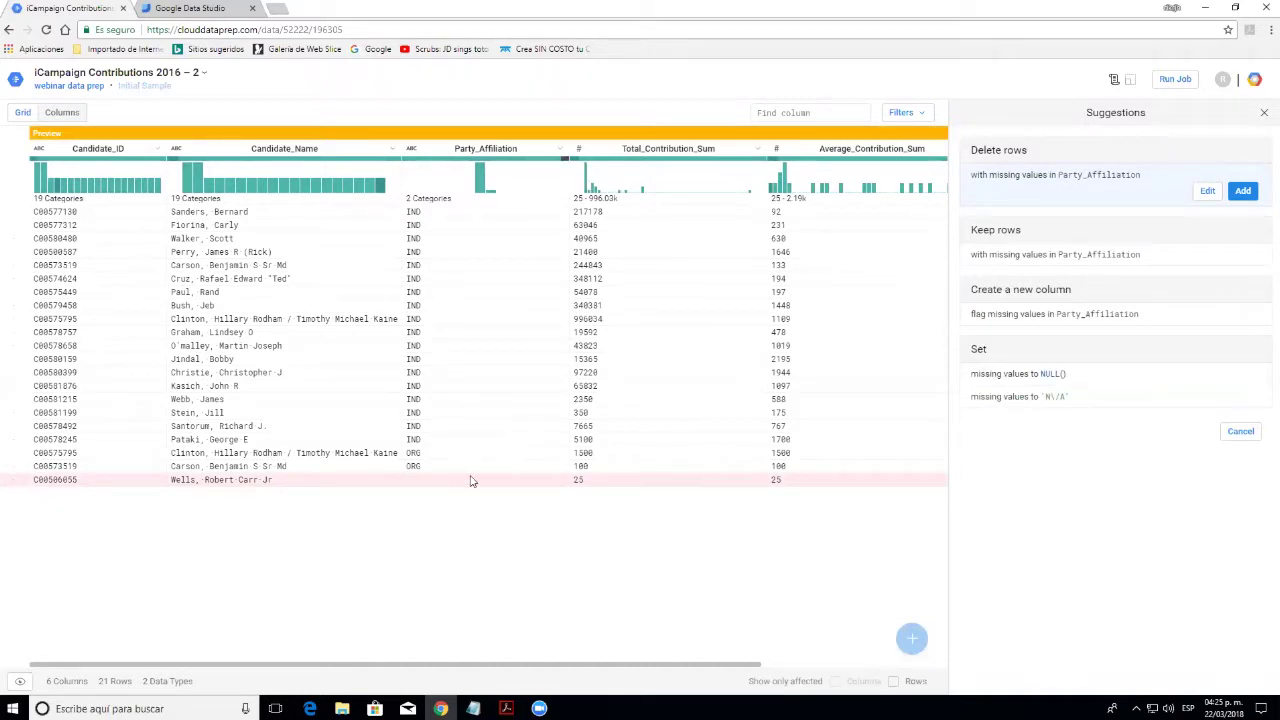
{"action": "left_click", "coordinate": [1207, 191]}
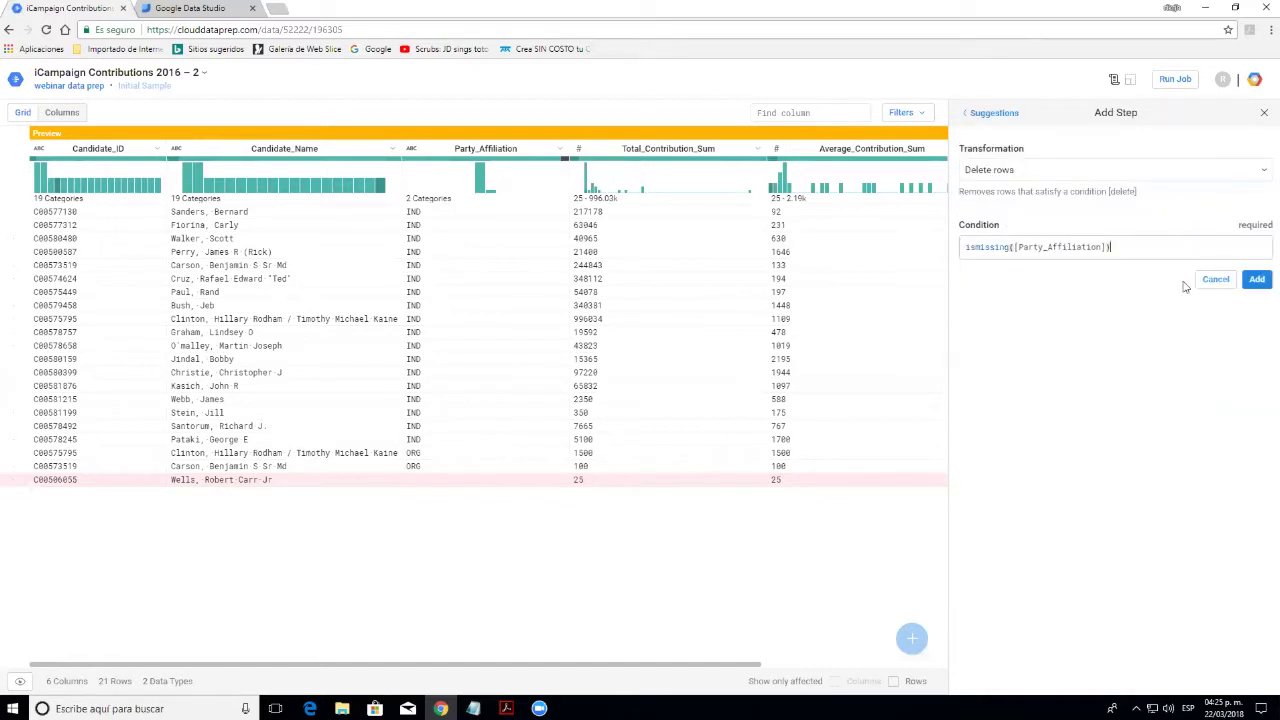
{"action": "left_click", "coordinate": [1214, 279]}
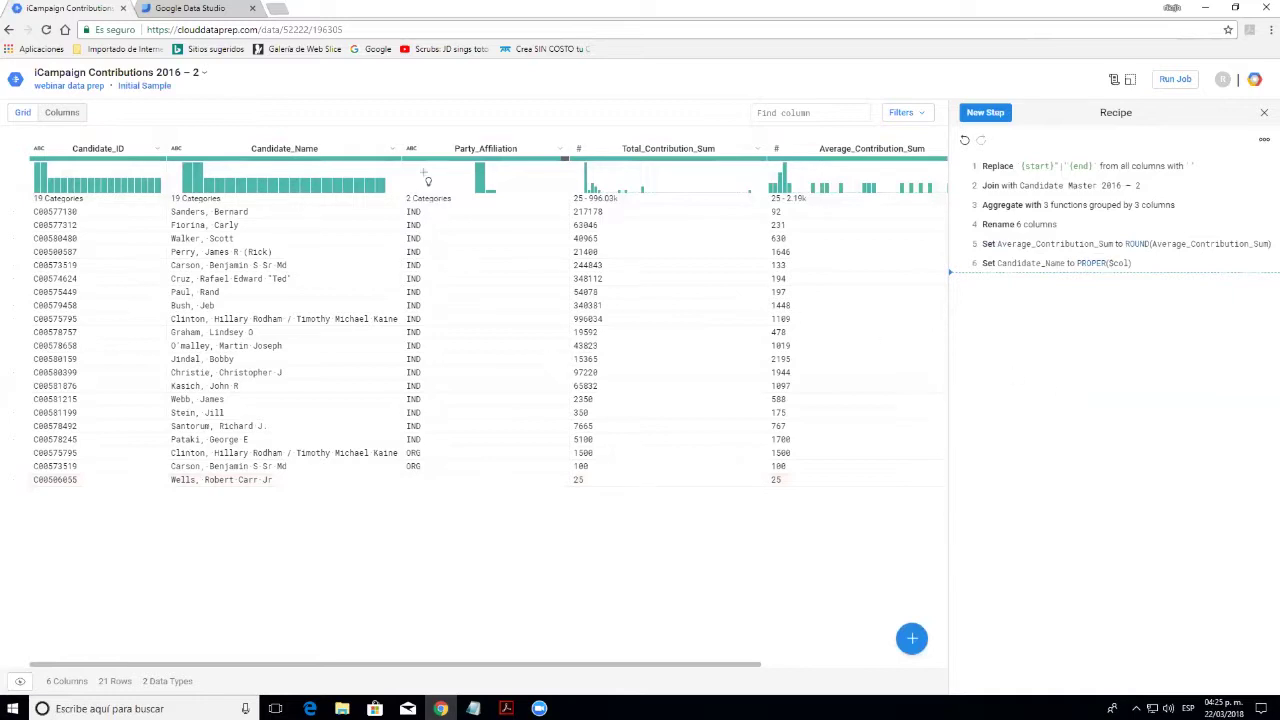
{"action": "left_click", "coordinate": [564, 163]}
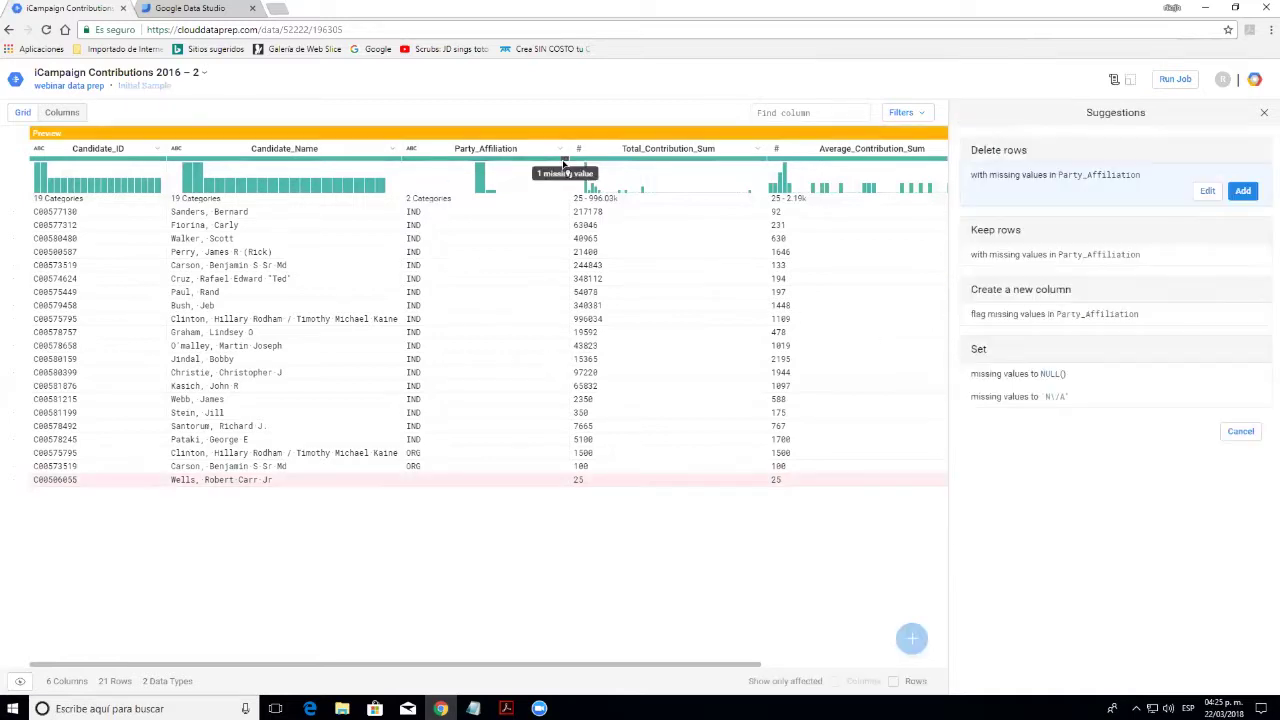
{"action": "left_click", "coordinate": [1078, 405]}
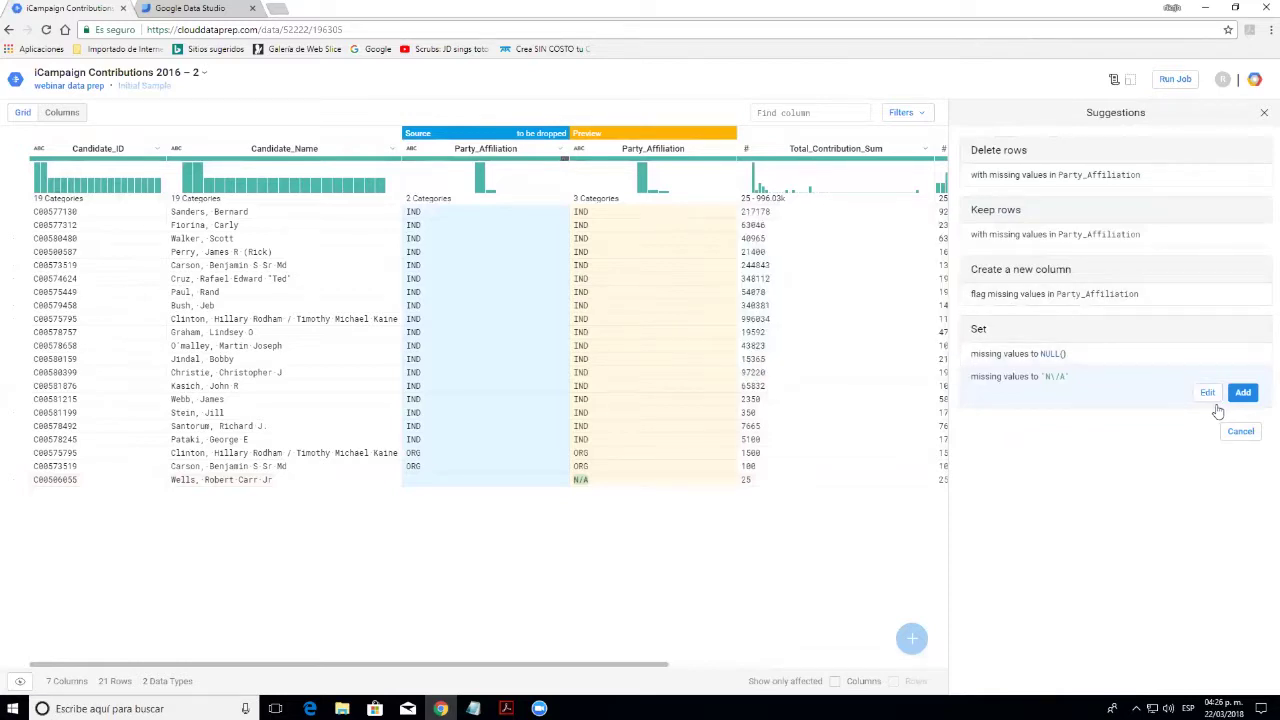
{"action": "left_click", "coordinate": [1241, 433]}
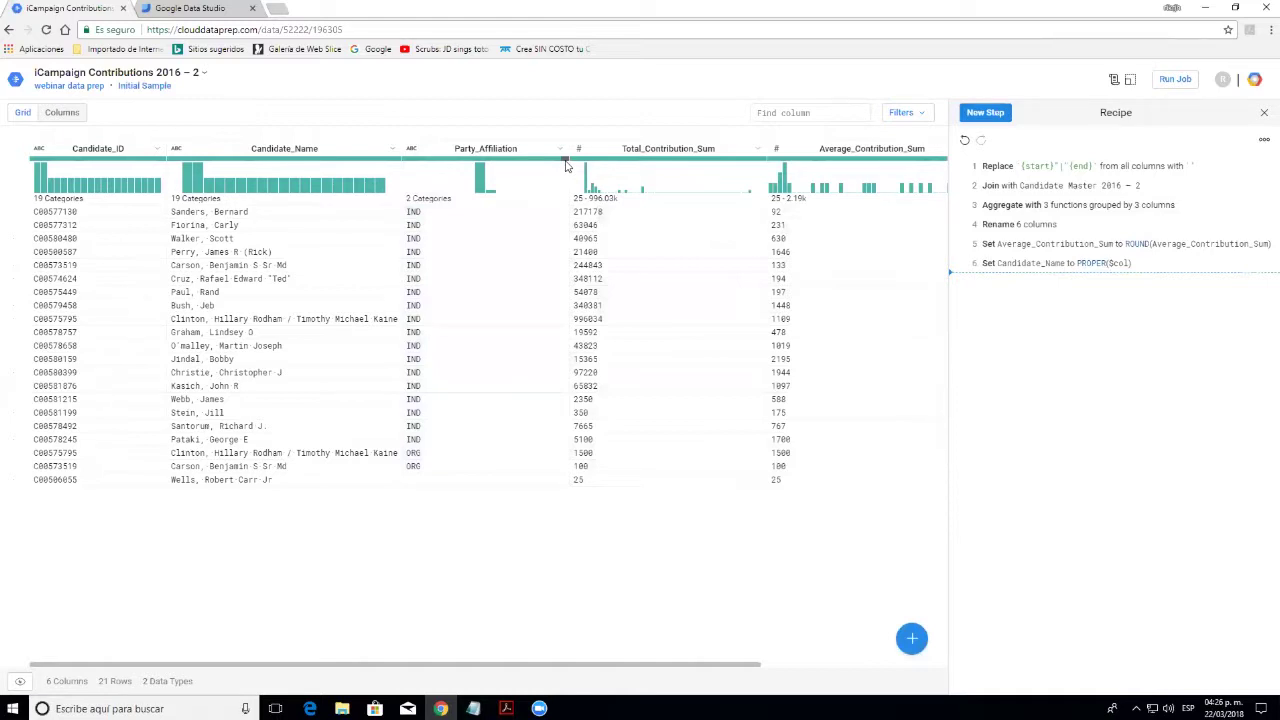
Add a recipe step that sets missing Party_Affiliation values to N/A with the ifmissing formula
{"action": "left_click", "coordinate": [566, 160]}
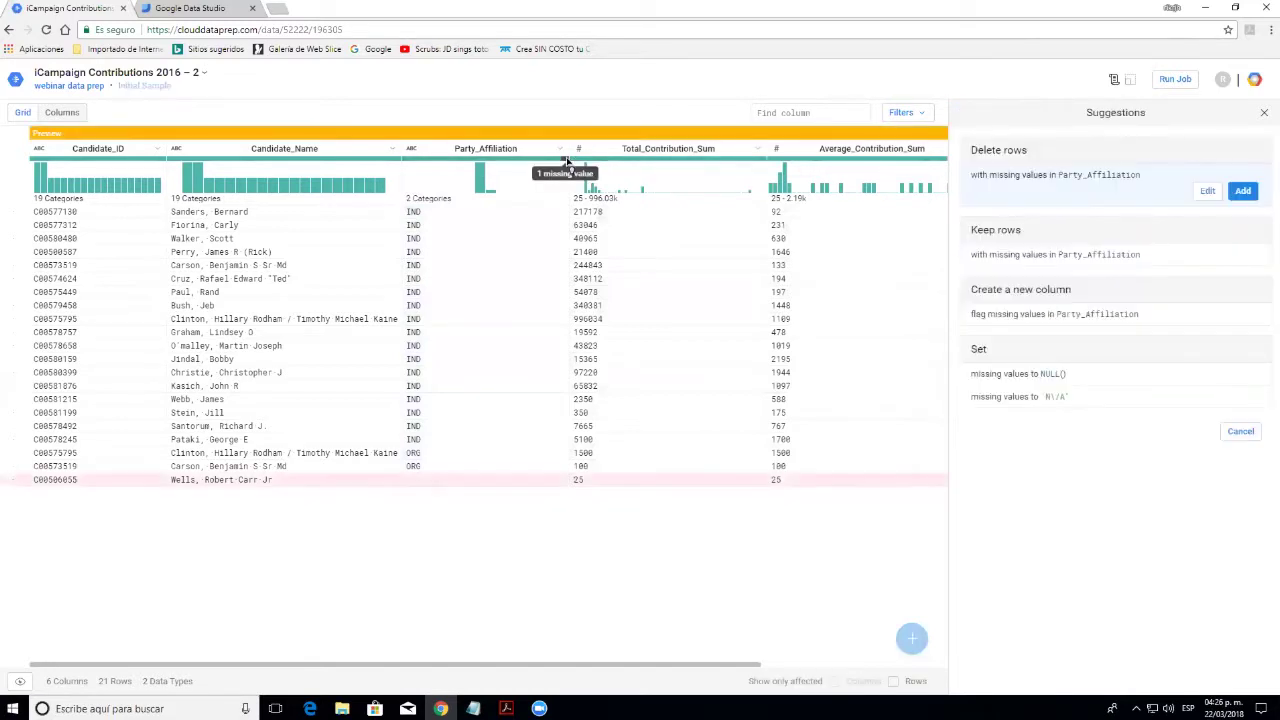
{"action": "mouse_move", "coordinate": [1174, 405]}
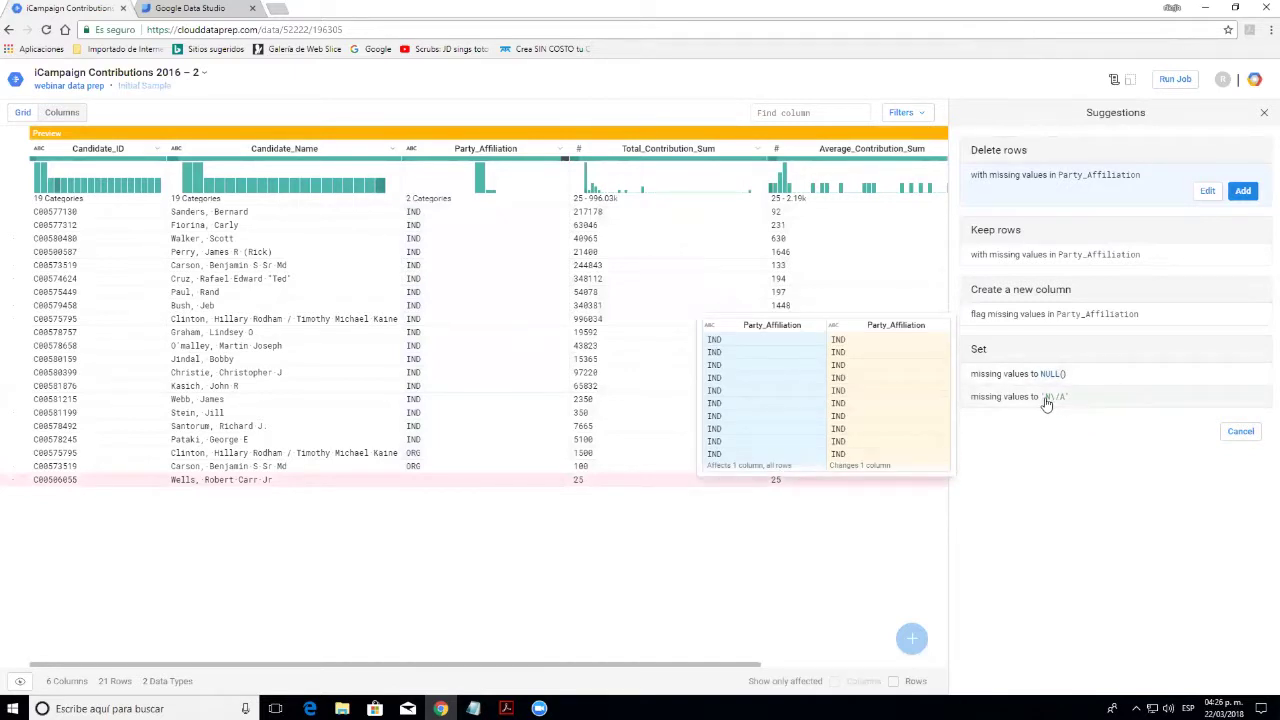
{"action": "left_click", "coordinate": [1101, 405]}
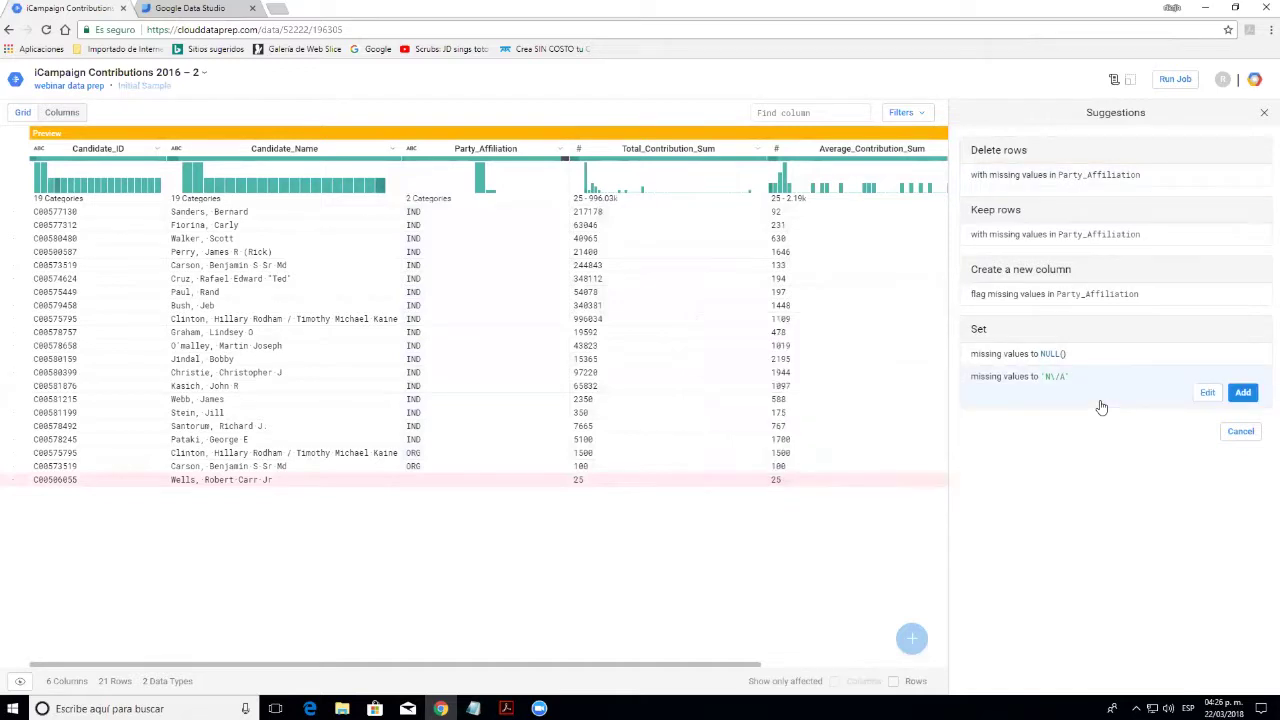
{"action": "left_click", "coordinate": [1208, 392]}
{"action": "left_click", "coordinate": [1063, 335]}
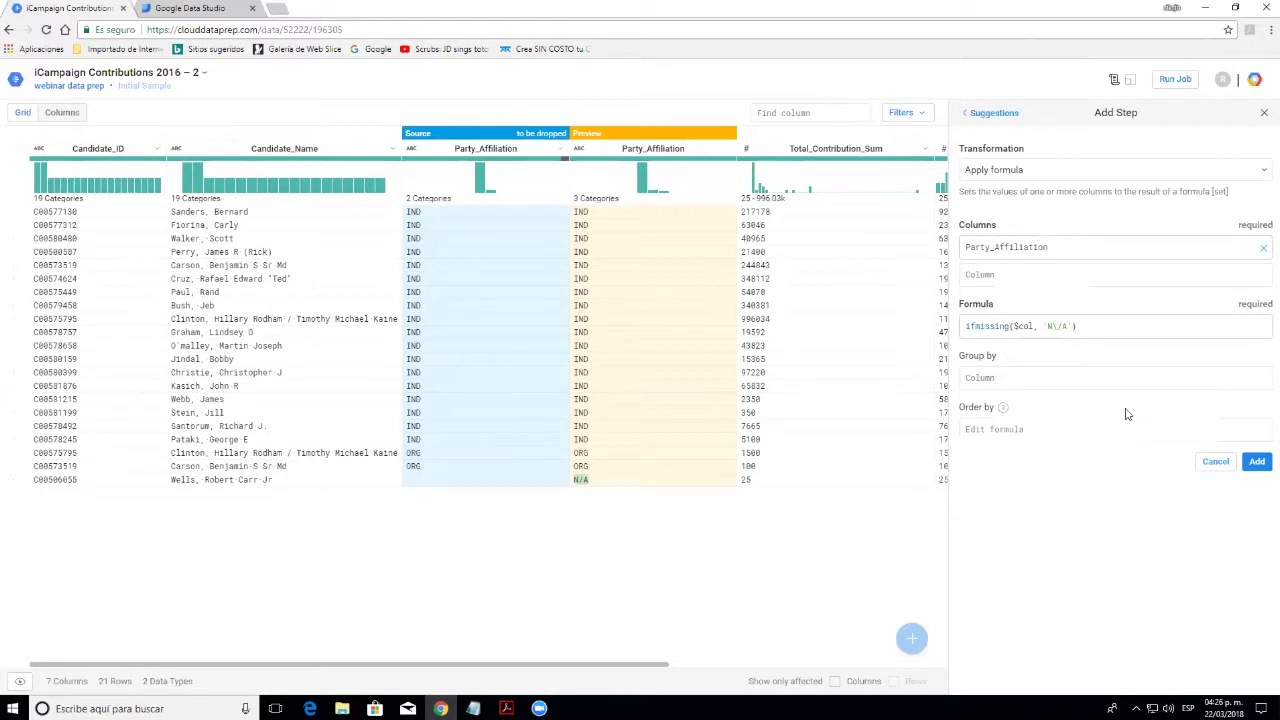
{"action": "key", "text": "BackSpace"}
{"action": "left_click", "coordinate": [1257, 462]}
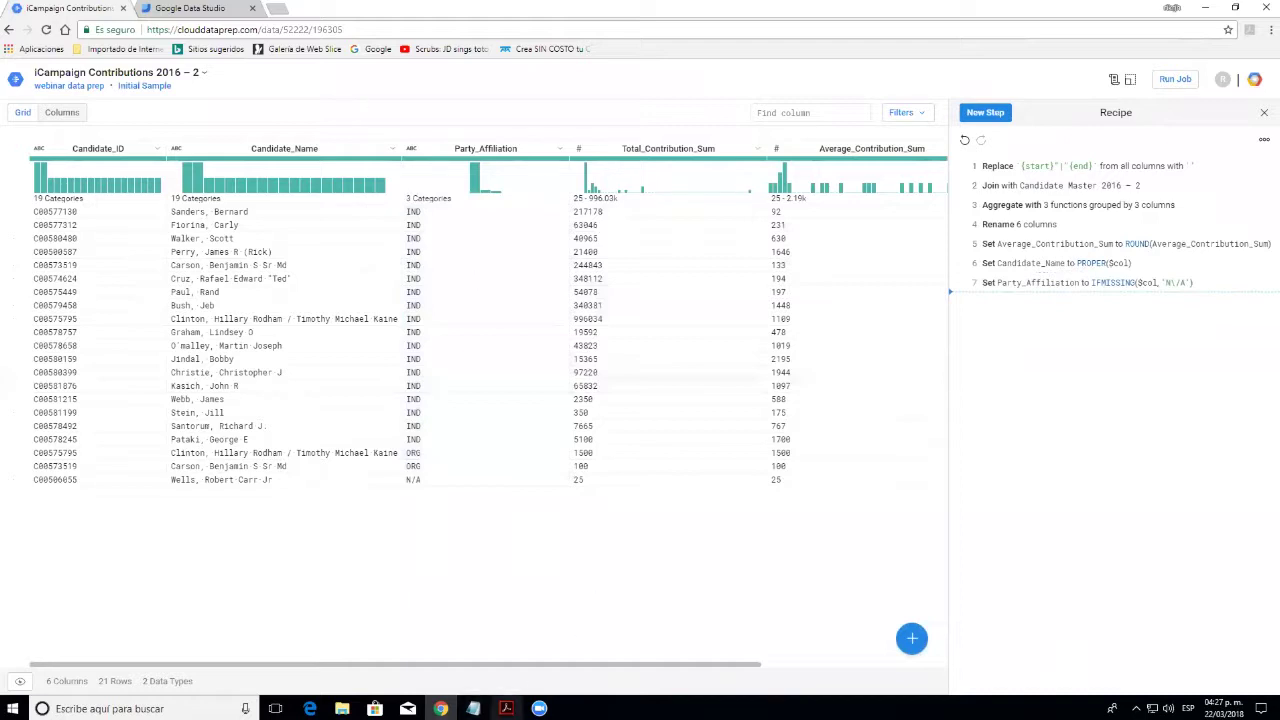
Check the links notes and the Contenido slide of presentacion.pdf, close the recipe view, and return to the data grid in Chrome
{"action": "left_click", "coordinate": [506, 708]}
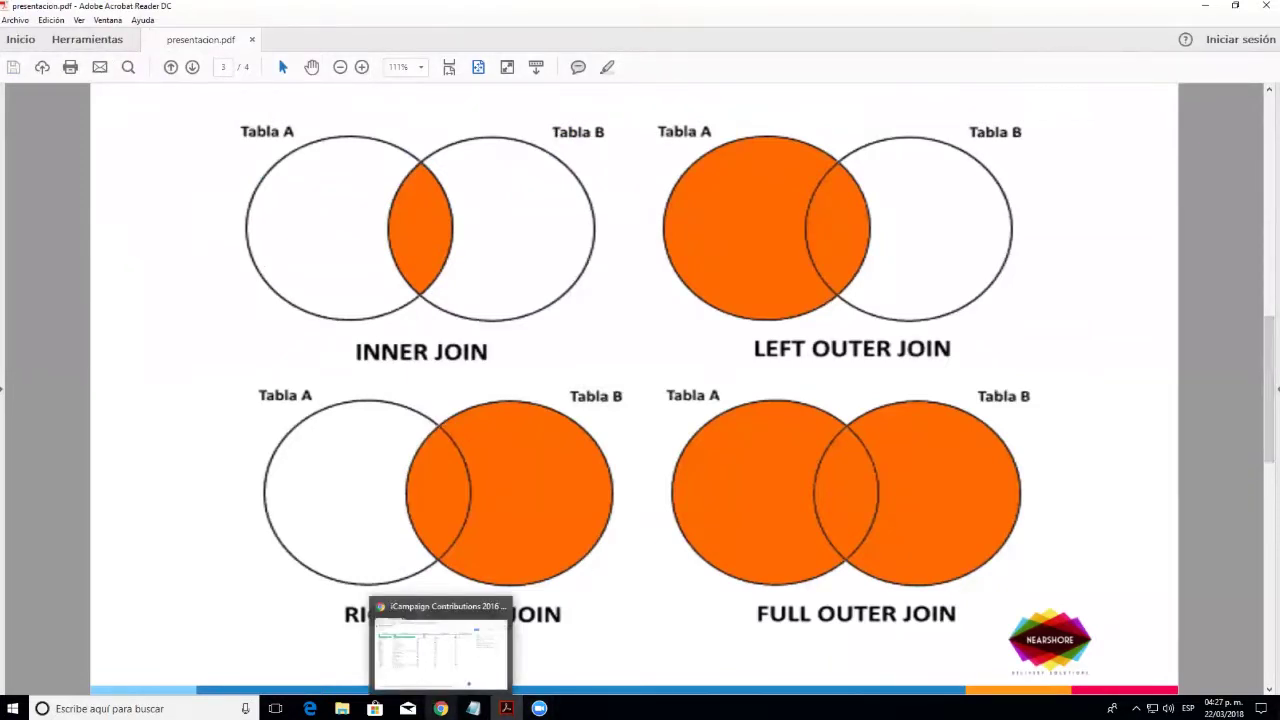
{"action": "left_click", "coordinate": [473, 708]}
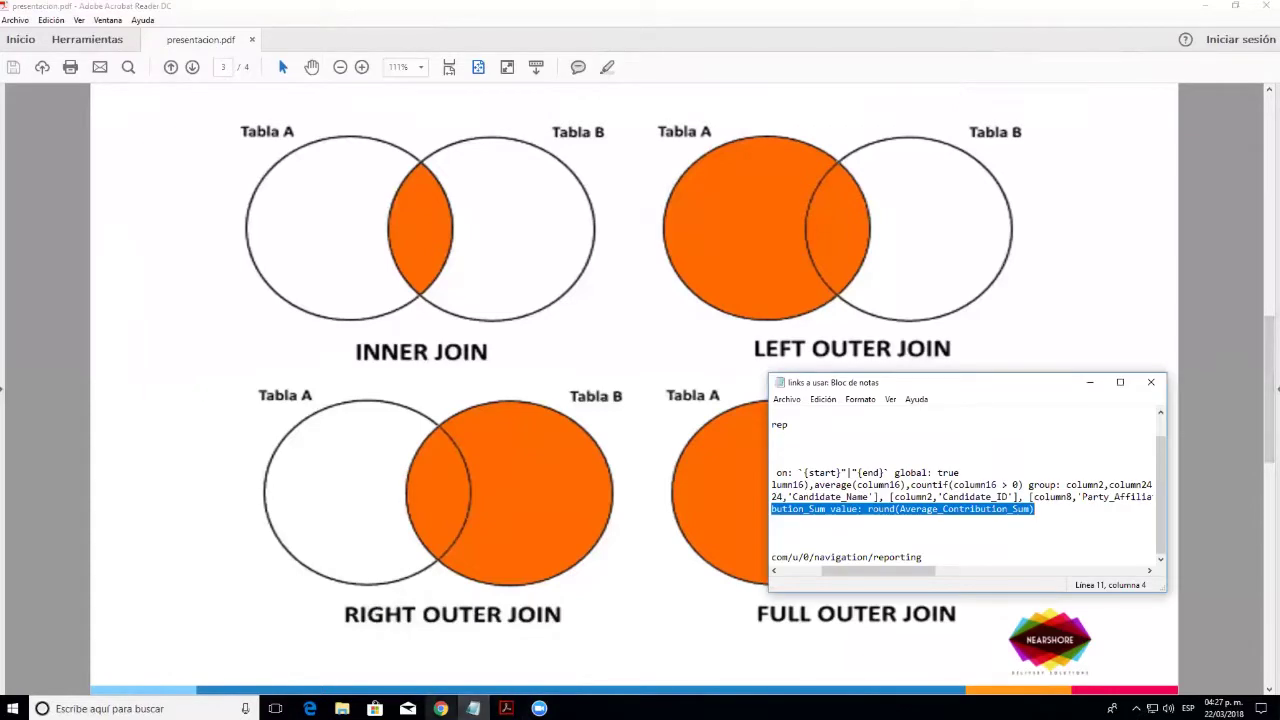
{"action": "key", "text": "alt+Tab"}
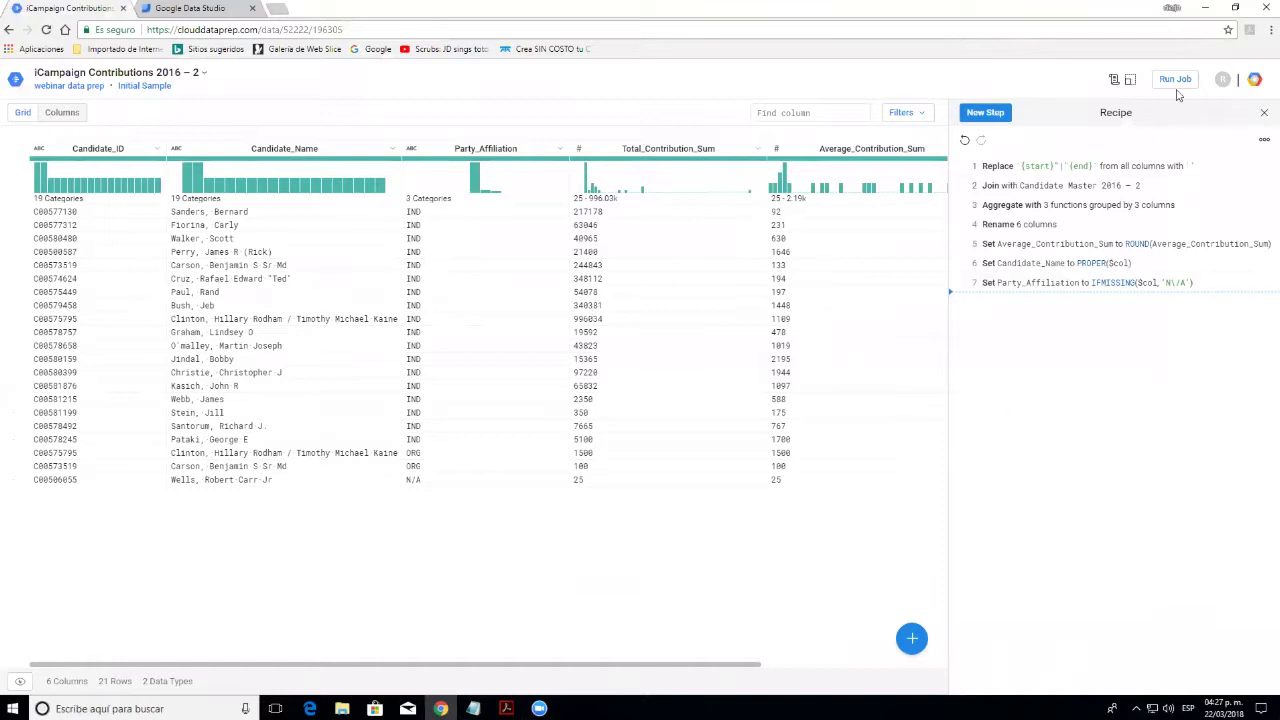
{"action": "left_click", "coordinate": [1264, 112]}
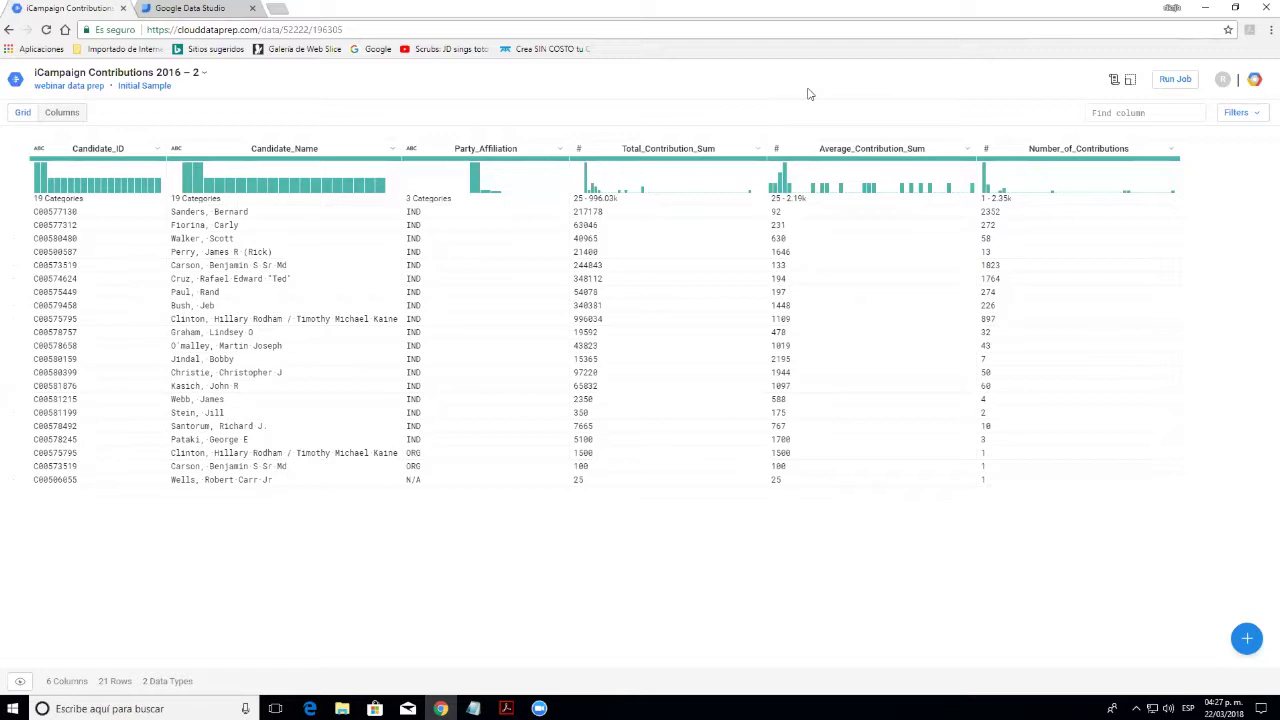
{"action": "left_click", "coordinate": [506, 708]}
{"action": "scroll", "coordinate": [886, 417], "scroll_direction": "up", "scroll_amount": 5}
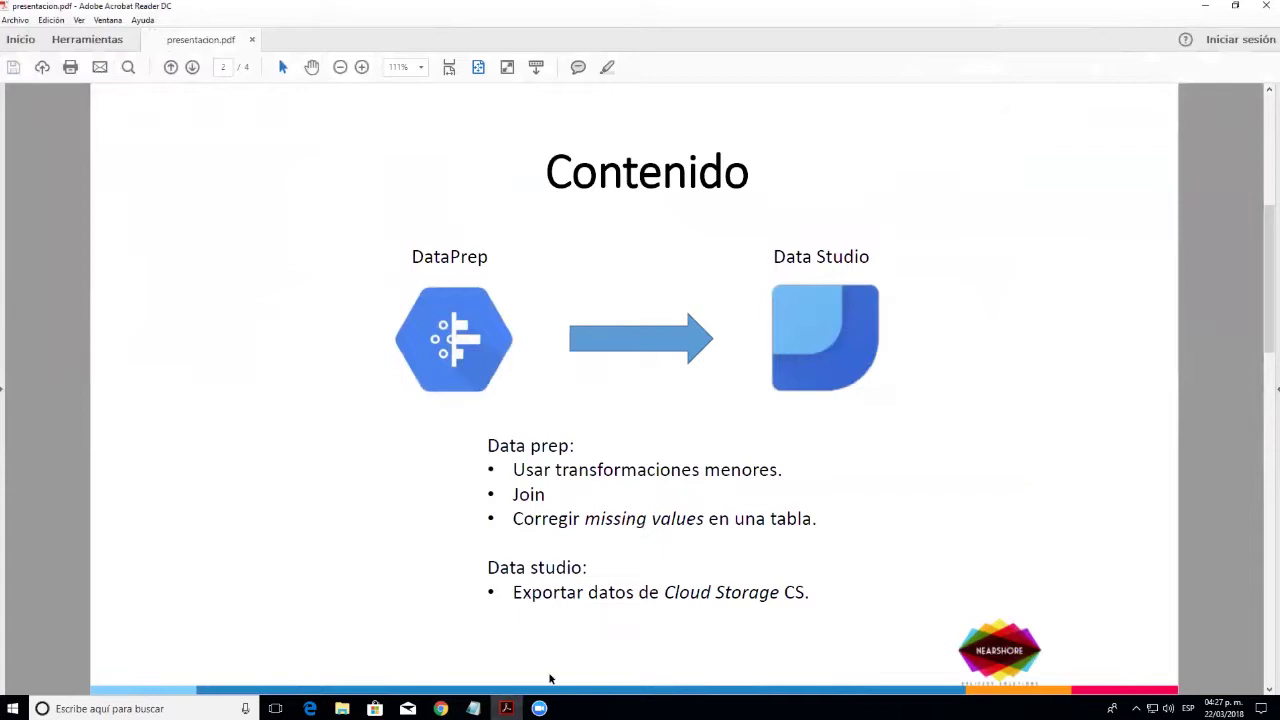
{"action": "left_click", "coordinate": [440, 708]}
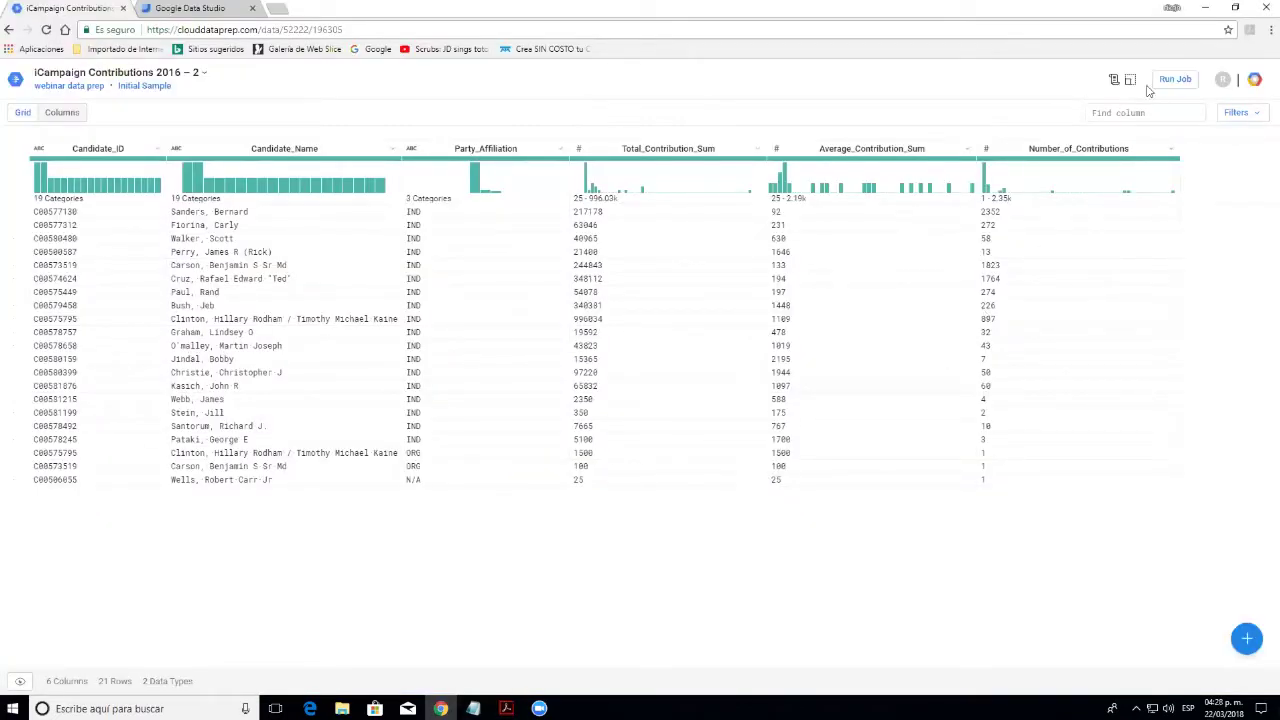
Inspect the Dataflow run settings and publishing actions for iCampaign Contributions 2016 – 2 without running the job
{"action": "left_click", "coordinate": [1171, 87]}
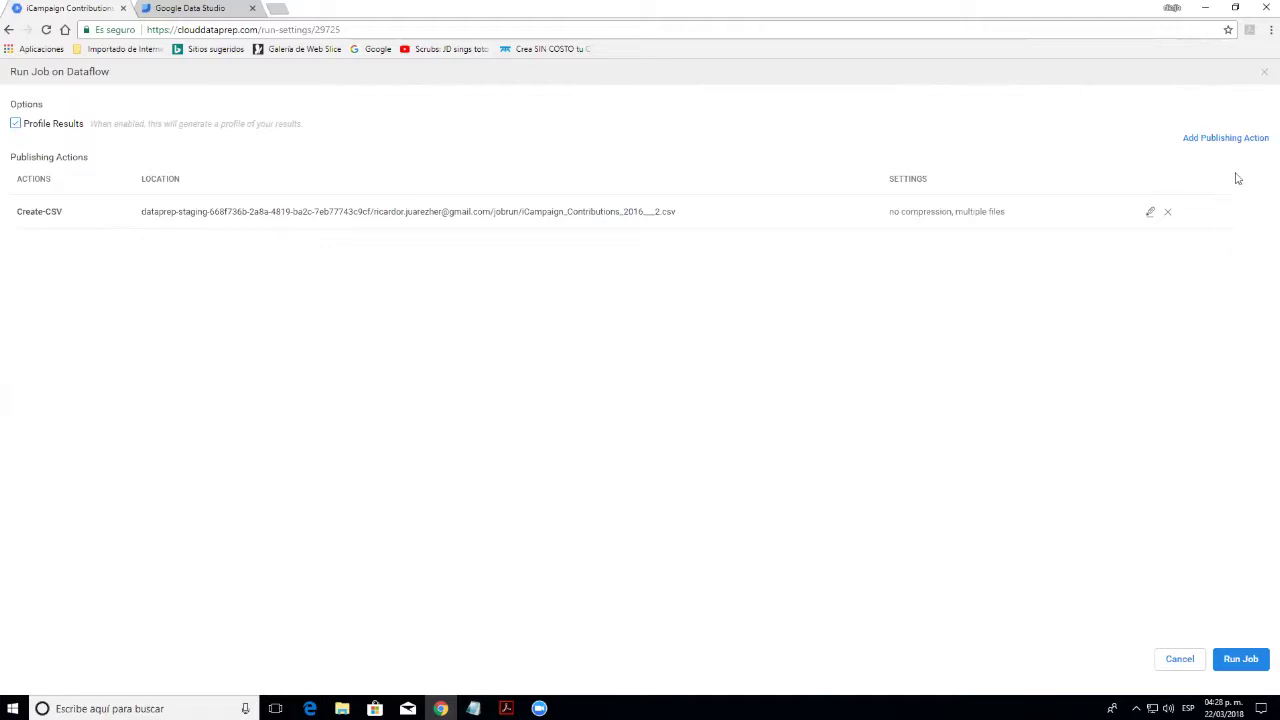
{"action": "left_click", "coordinate": [1240, 140]}
{"action": "left_click", "coordinate": [1180, 658]}
Open the results of the completed job for the Campaign Contributions 2016 – 2 output in the original flow
{"action": "left_click", "coordinate": [16, 84]}
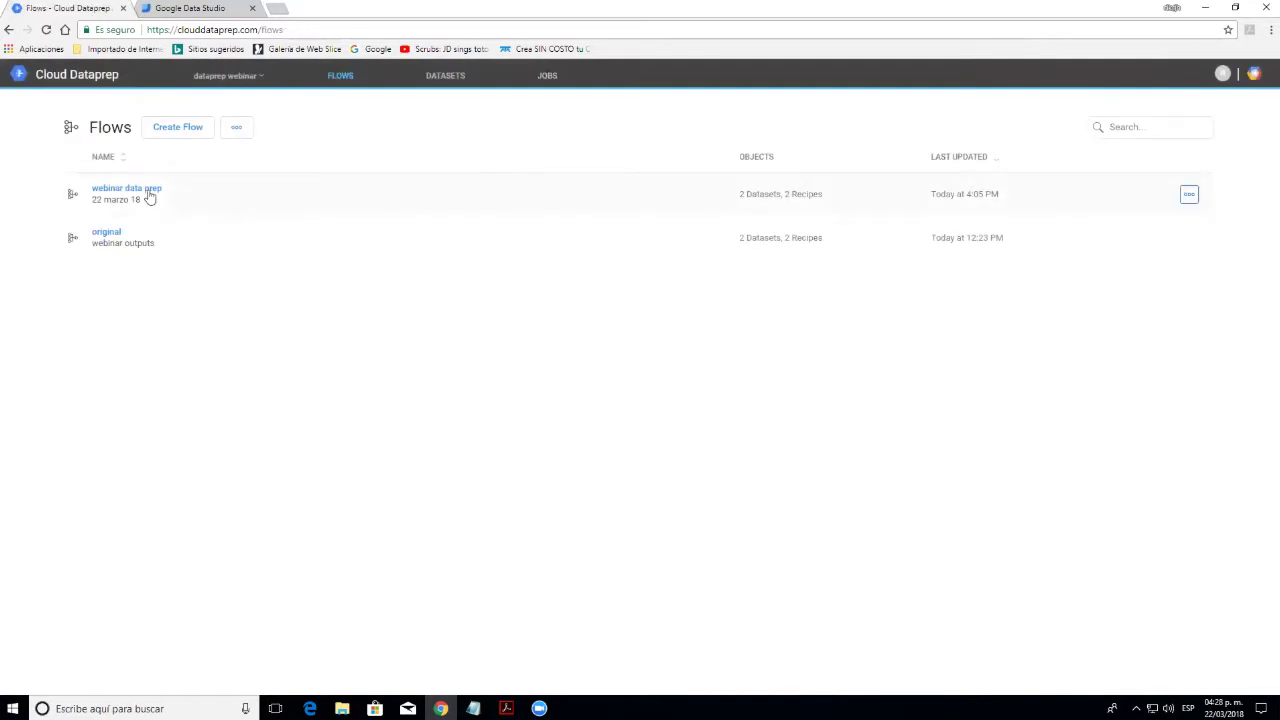
{"action": "left_click", "coordinate": [113, 238]}
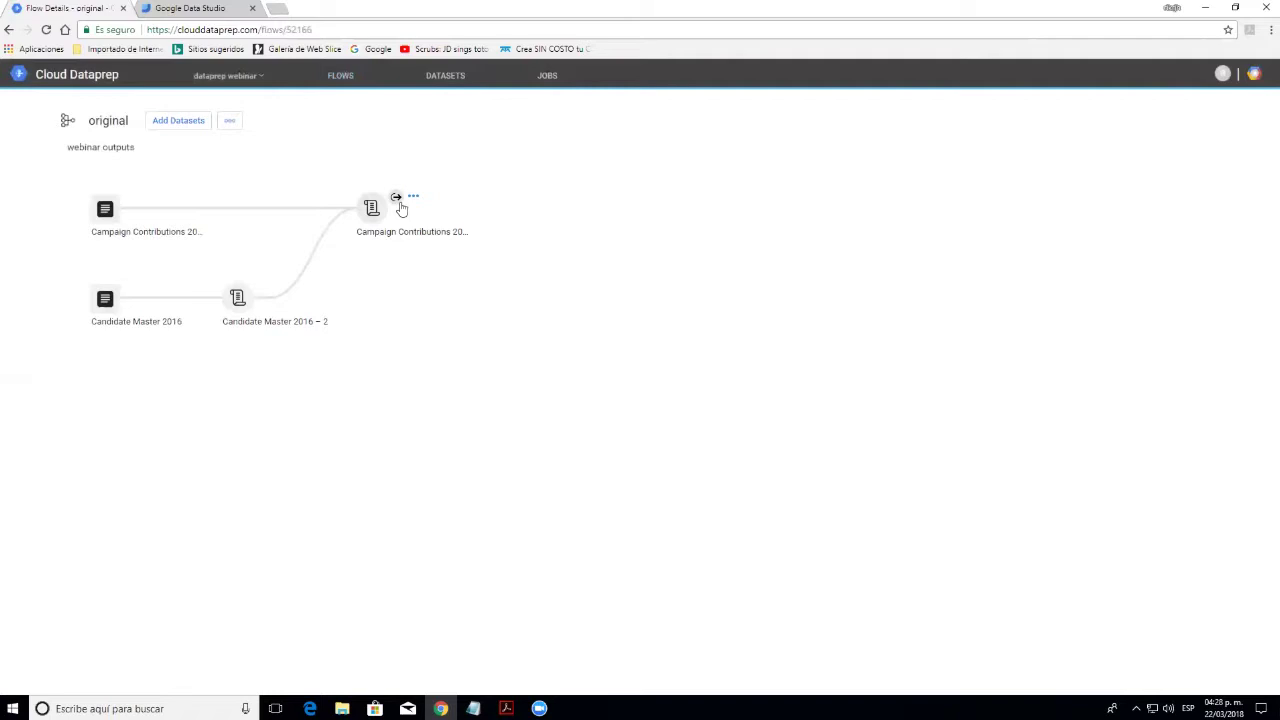
{"action": "left_click", "coordinate": [398, 198]}
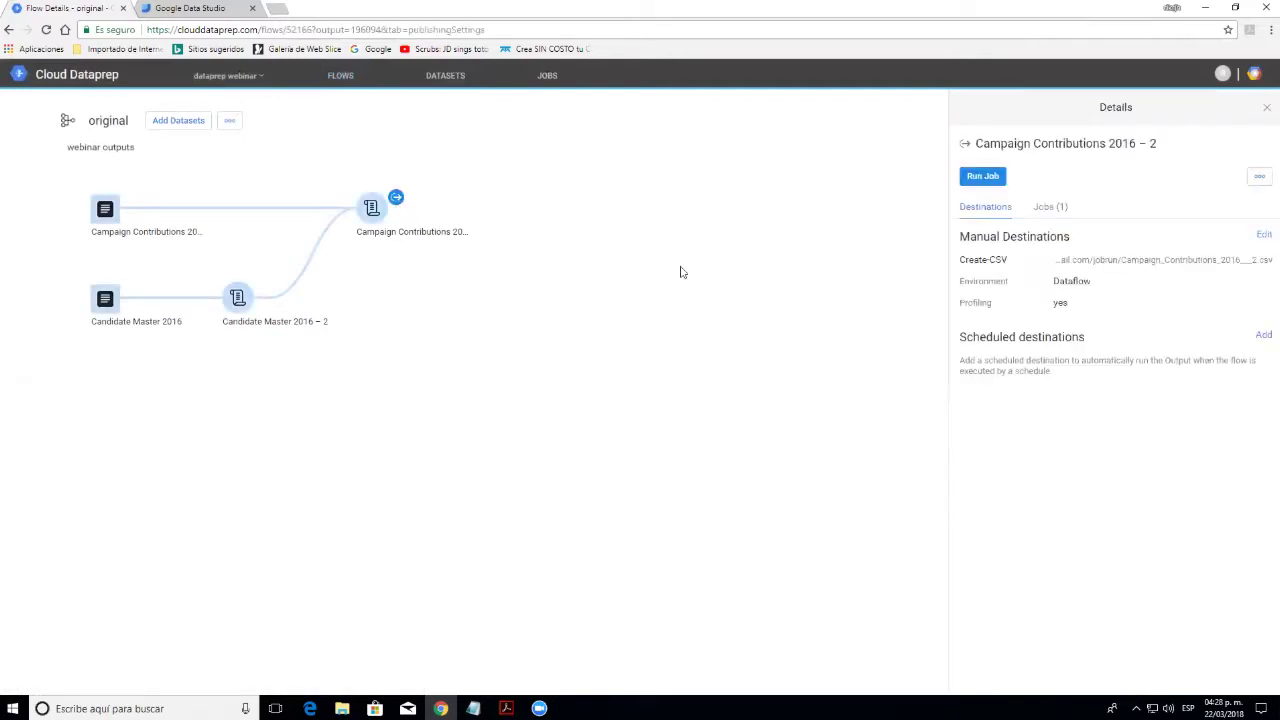
{"action": "left_click", "coordinate": [1052, 210]}
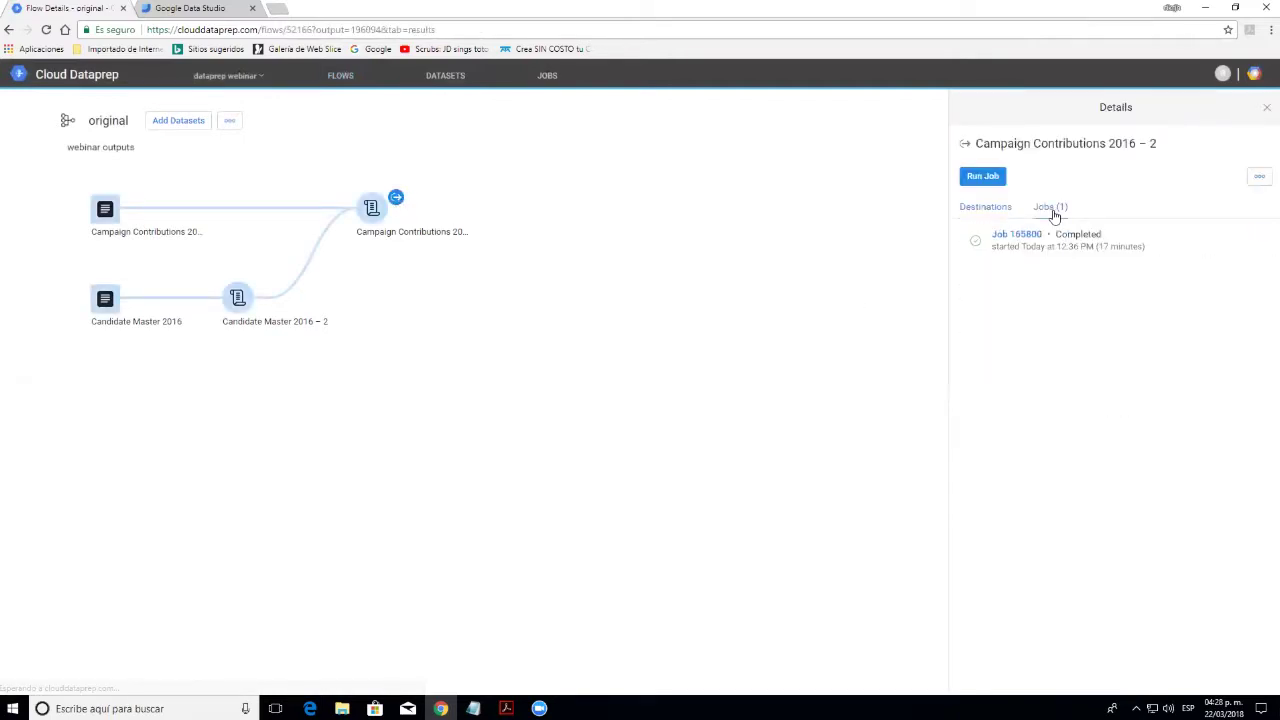
{"action": "left_click", "coordinate": [1012, 237]}
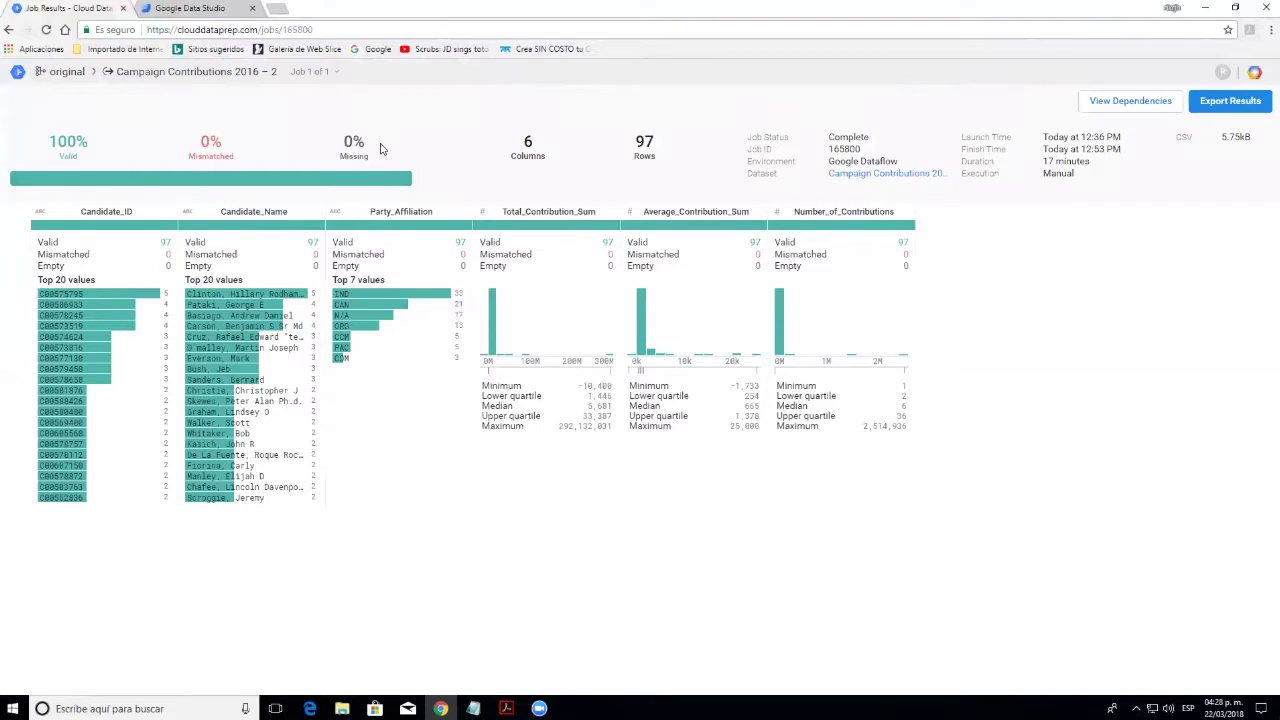
Check the export locations and dataset formats offered for the Campaign Contributions 2016 – 2 job results, without creating a dataset
{"action": "left_click", "coordinate": [1225, 107]}
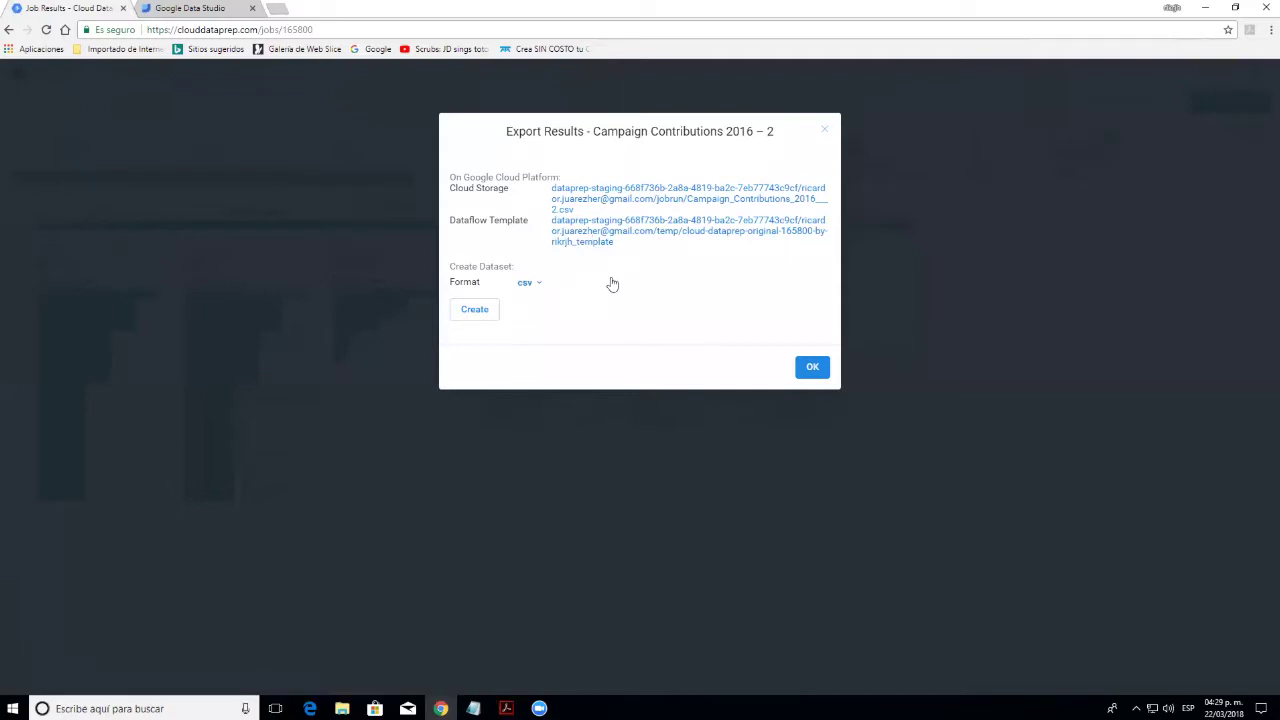
{"action": "left_click", "coordinate": [540, 286]}
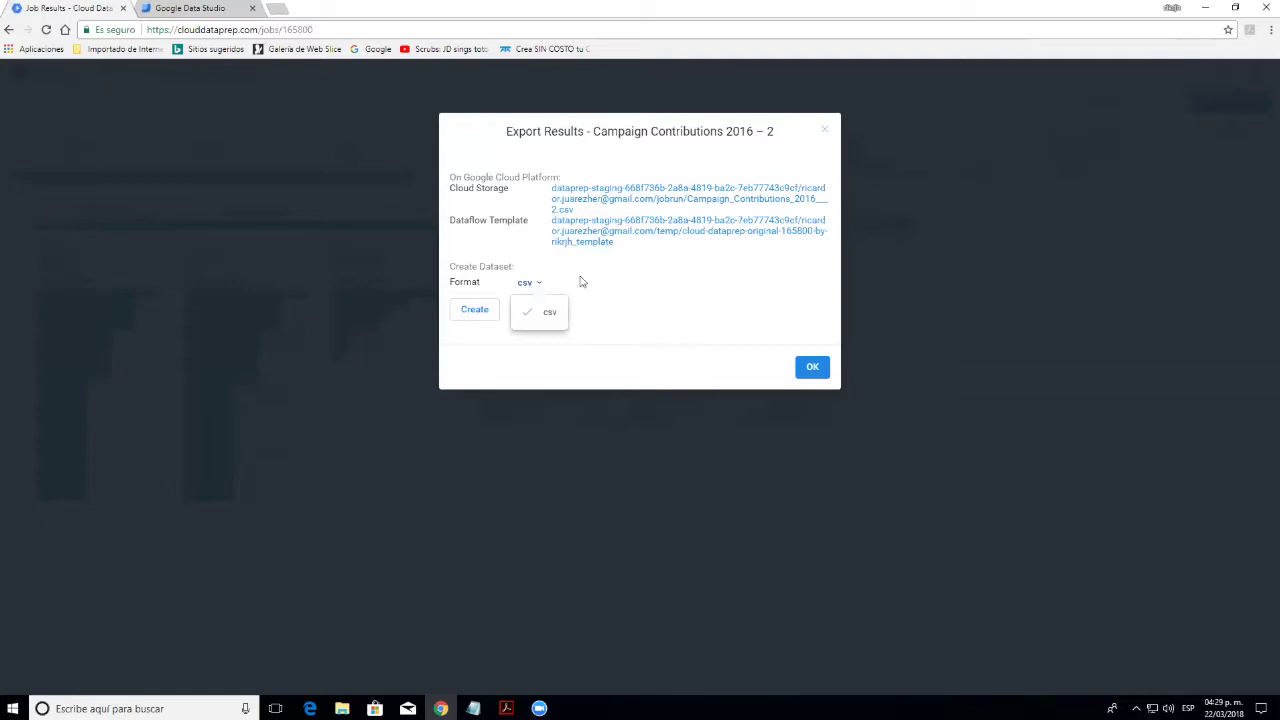
{"action": "left_click", "coordinate": [579, 267]}
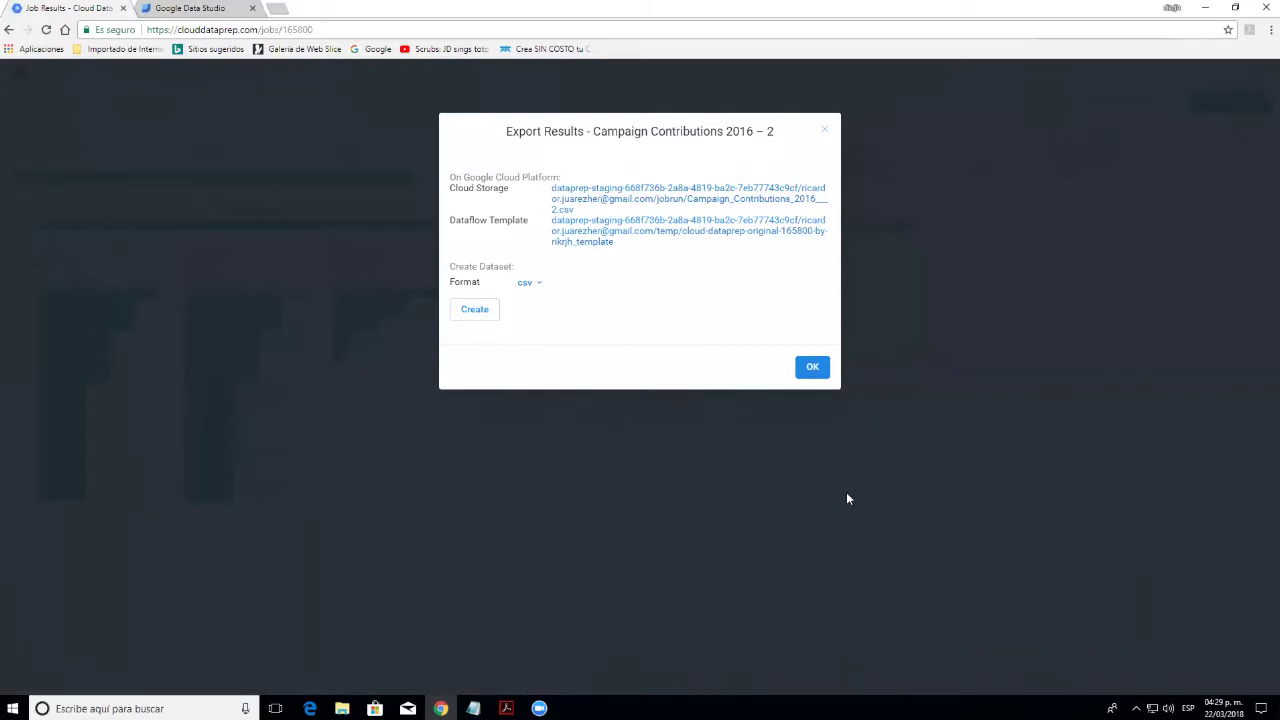
{"action": "left_click", "coordinate": [826, 130]}
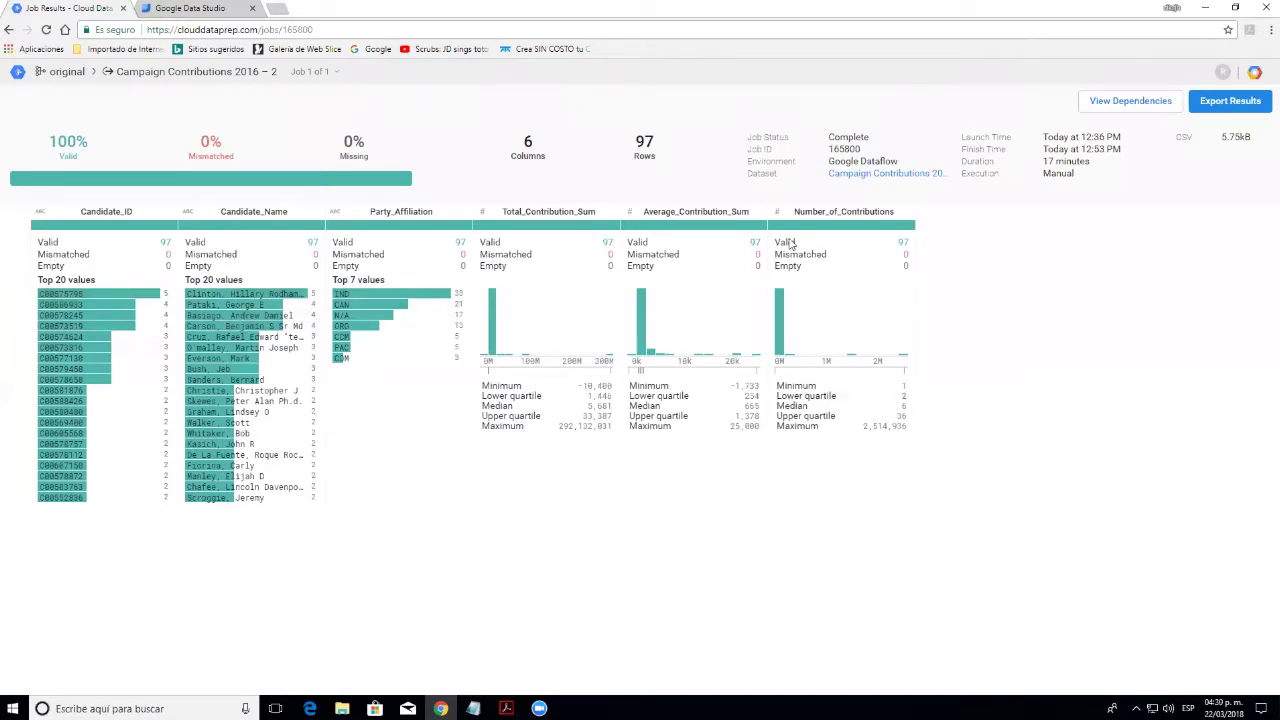
Open the Cloud Storage location of the exported CSV in a new browser tab, and close the export dialog on the job results page
{"action": "left_click", "coordinate": [1255, 110]}
{"action": "left_click", "coordinate": [634, 188]}
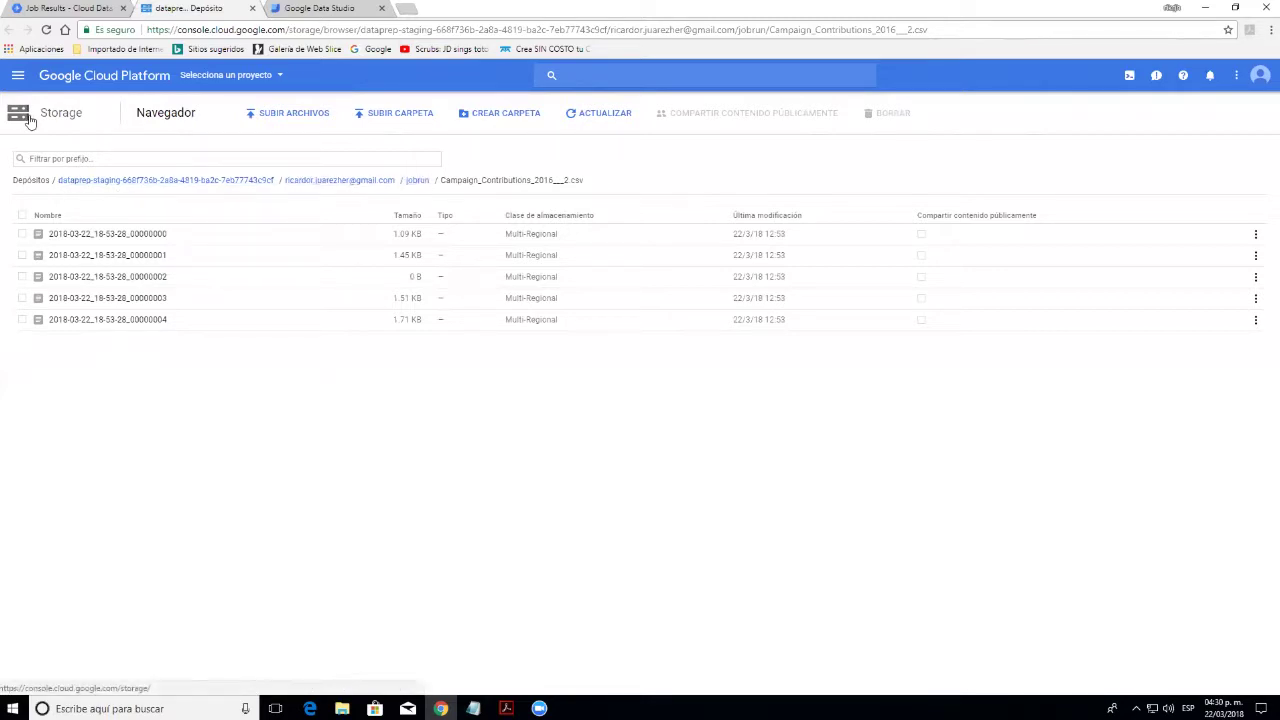
{"action": "left_click", "coordinate": [262, 257]}
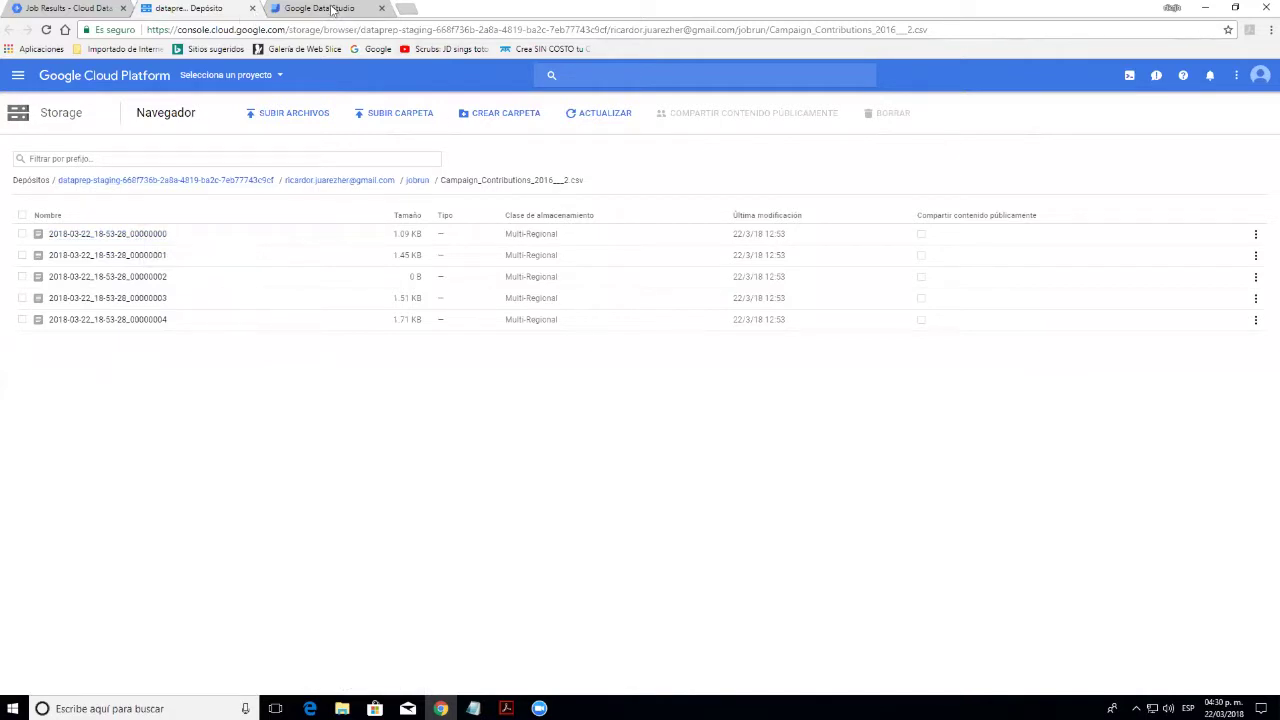
{"action": "left_click", "coordinate": [58, 6]}
{"action": "left_click", "coordinate": [827, 133]}
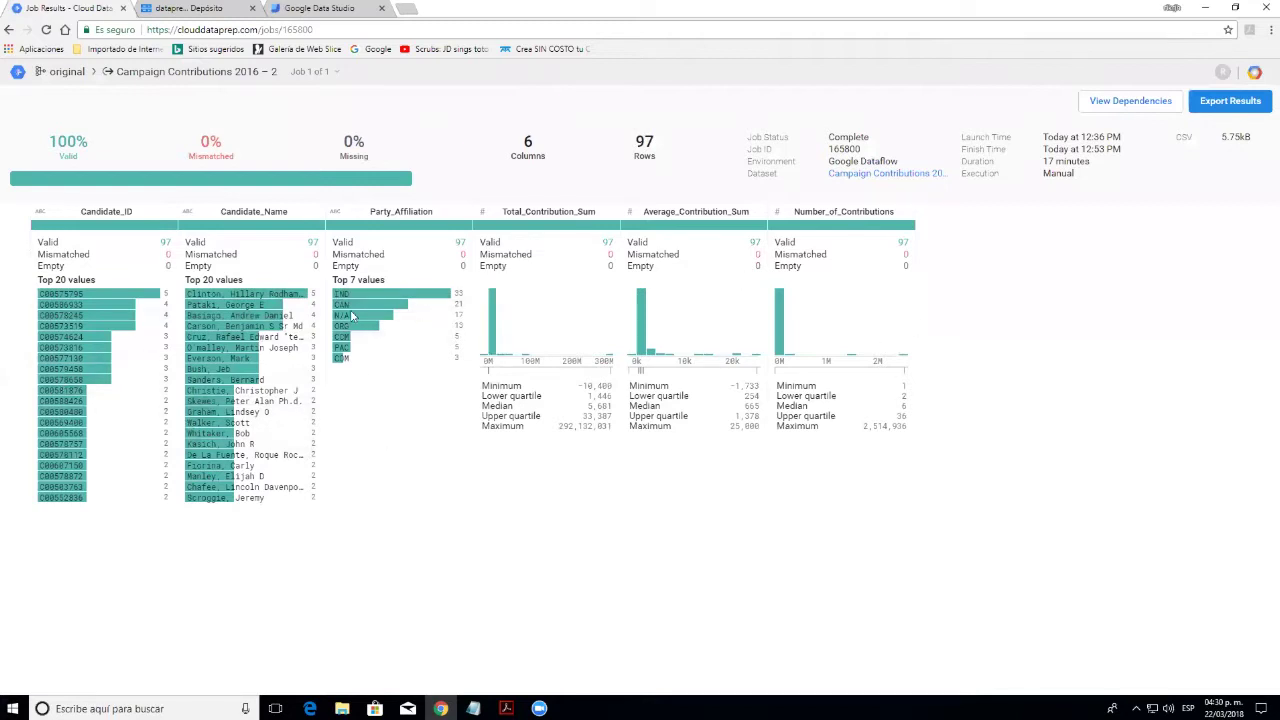
Download the file 2018-03-22_18-53-28_00000000 from the Campaign_Contributions_2016___2.csv folder in Cloud Storage and dismiss the download bar
{"action": "left_click", "coordinate": [200, 10]}
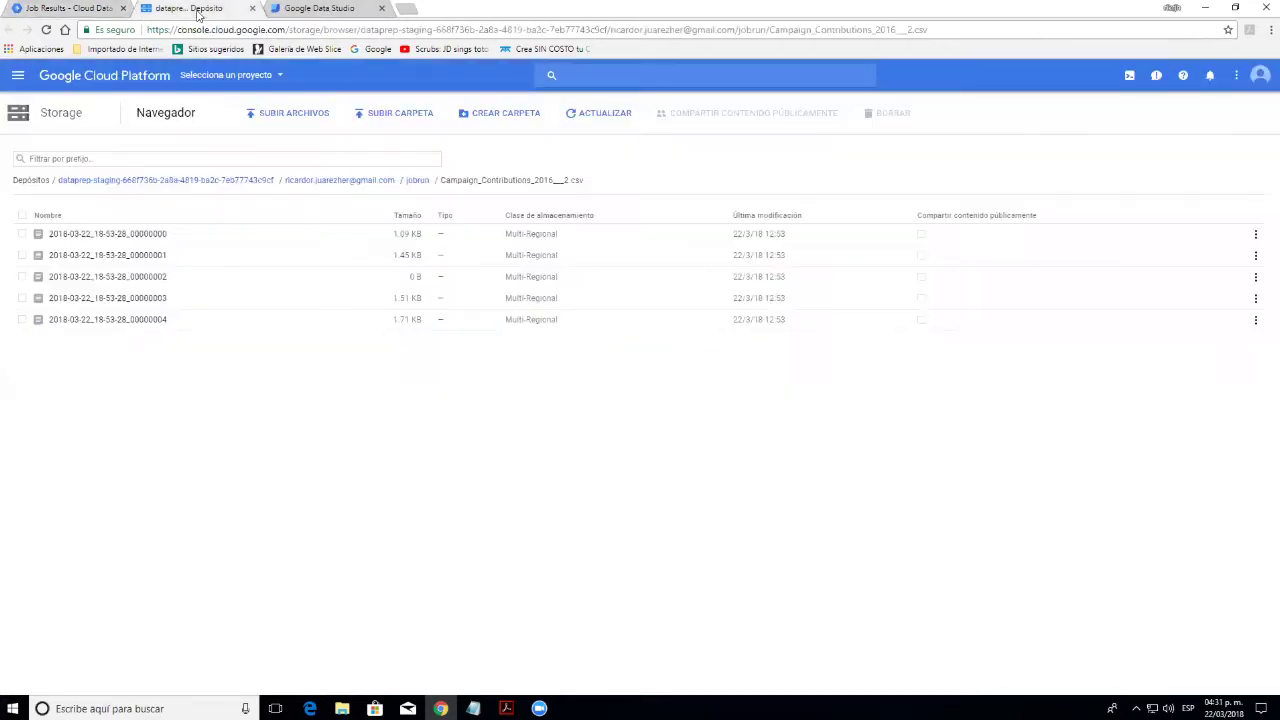
{"action": "left_click", "coordinate": [121, 238]}
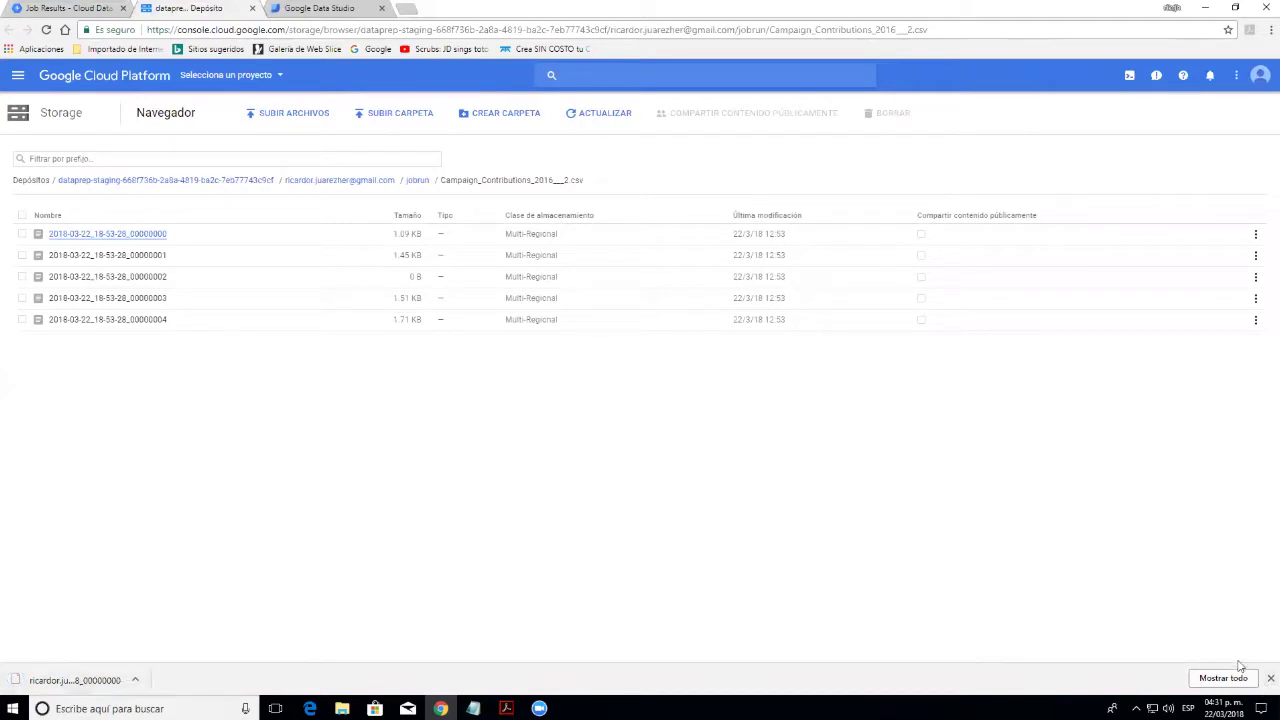
{"action": "left_click", "coordinate": [1268, 679]}
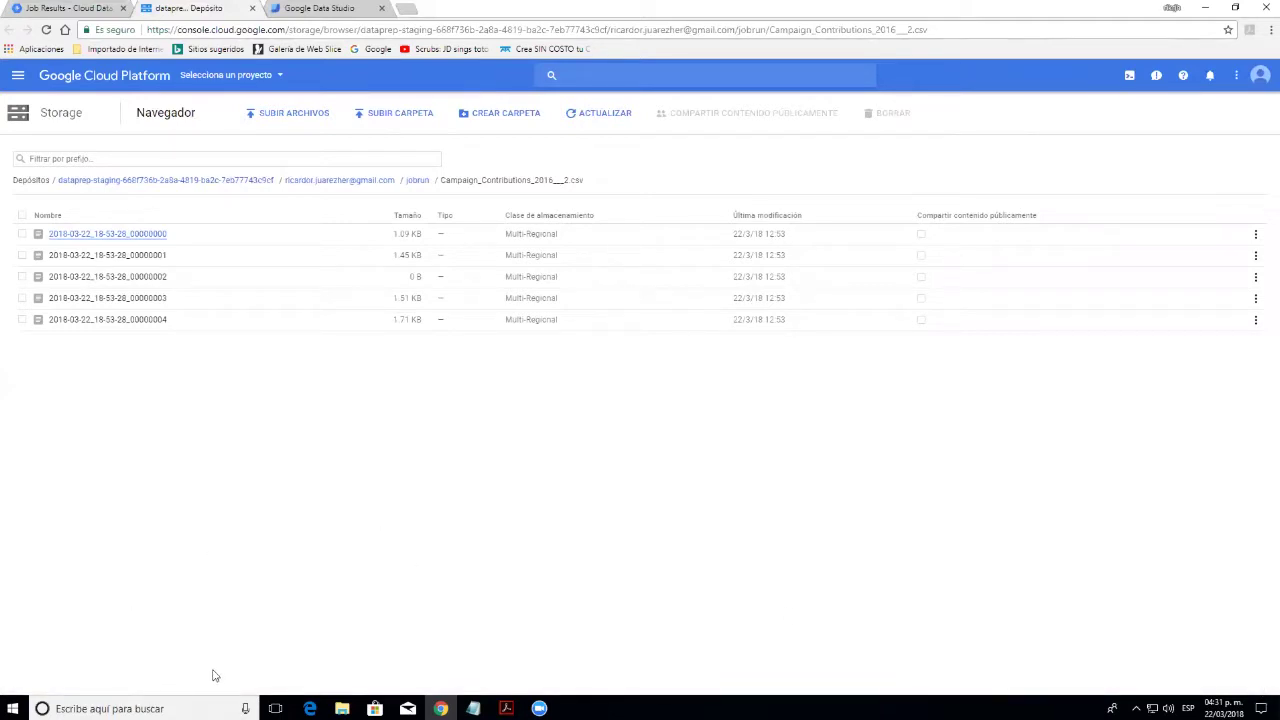
Launch Excel 2013 and create a blank workbook
{"action": "left_click", "coordinate": [160, 706]}
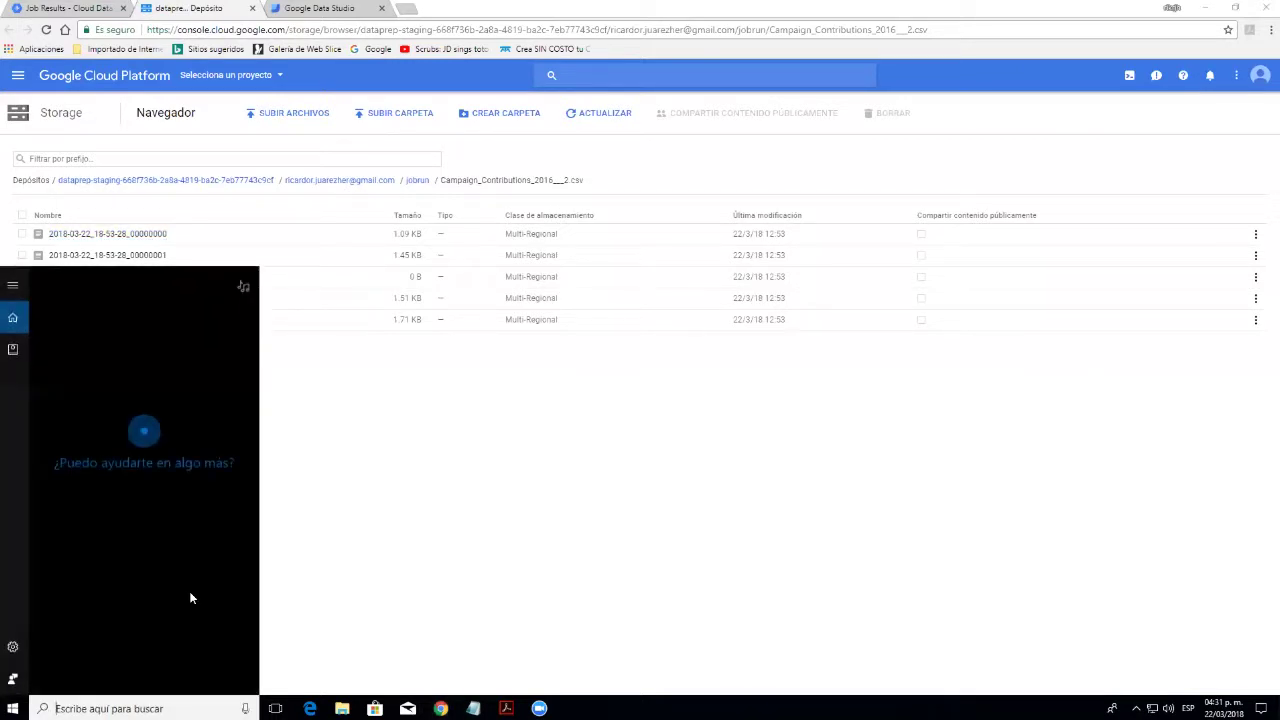
{"action": "type", "text": "exce"}
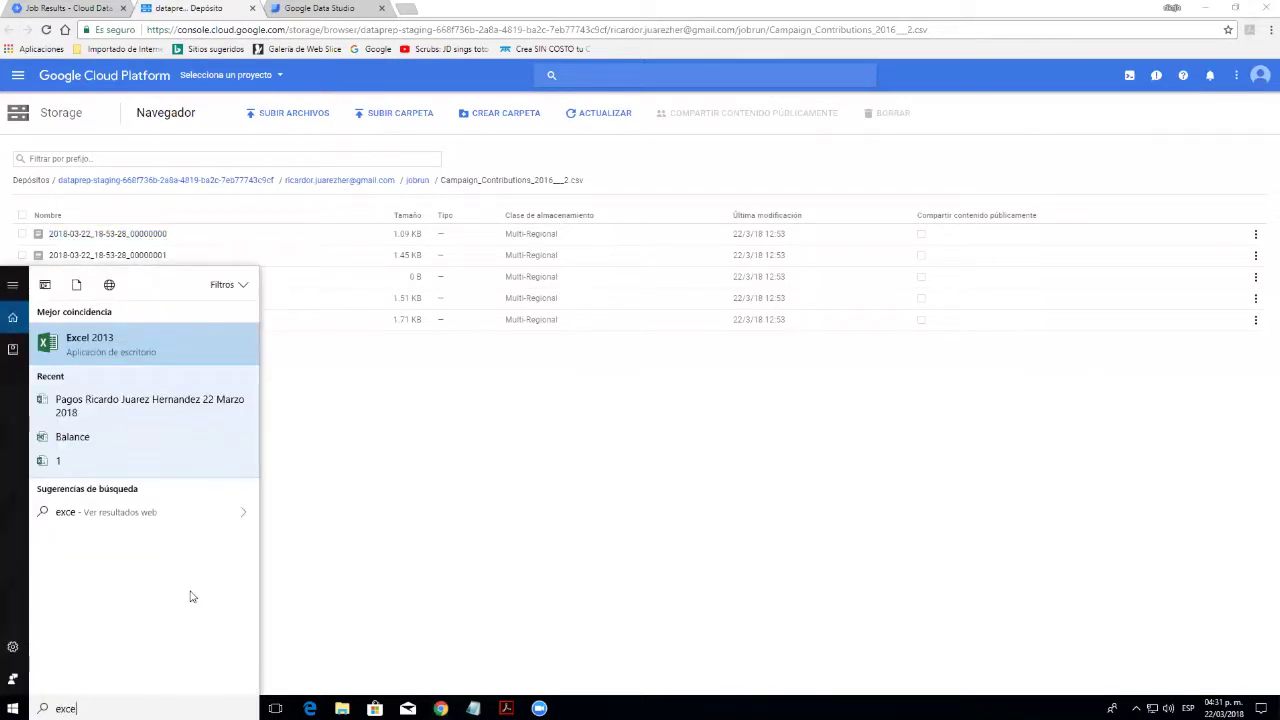
{"action": "left_click", "coordinate": [168, 342]}
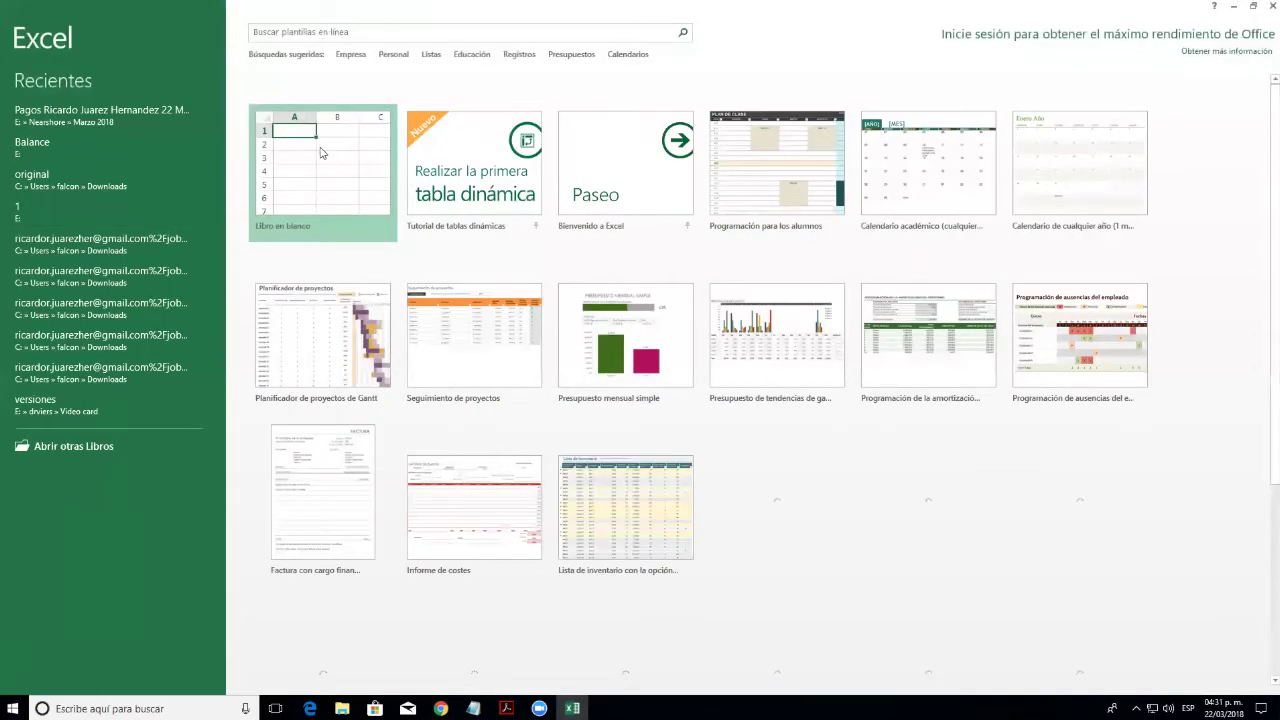
{"action": "left_click", "coordinate": [317, 150]}
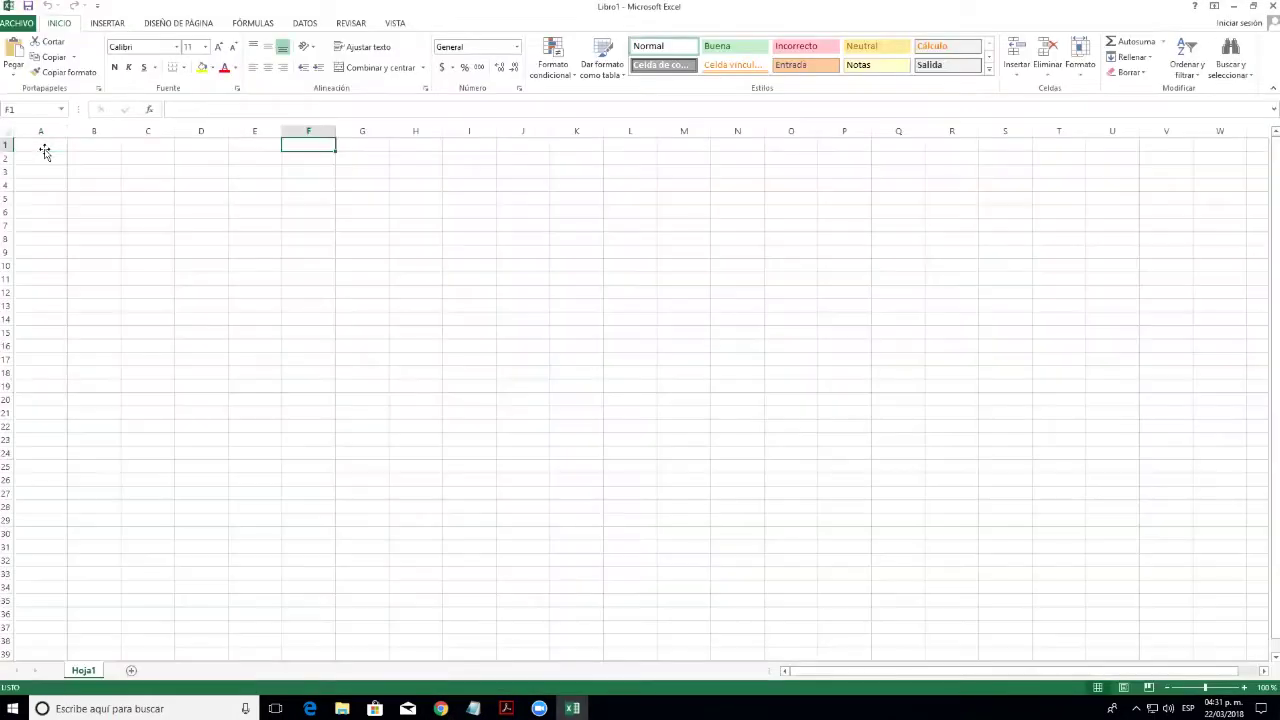
Open the downloaded Campaign_Contributions_2016___2.csv part file from the Descargas folder, showing all file types
{"action": "left_click", "coordinate": [20, 23]}
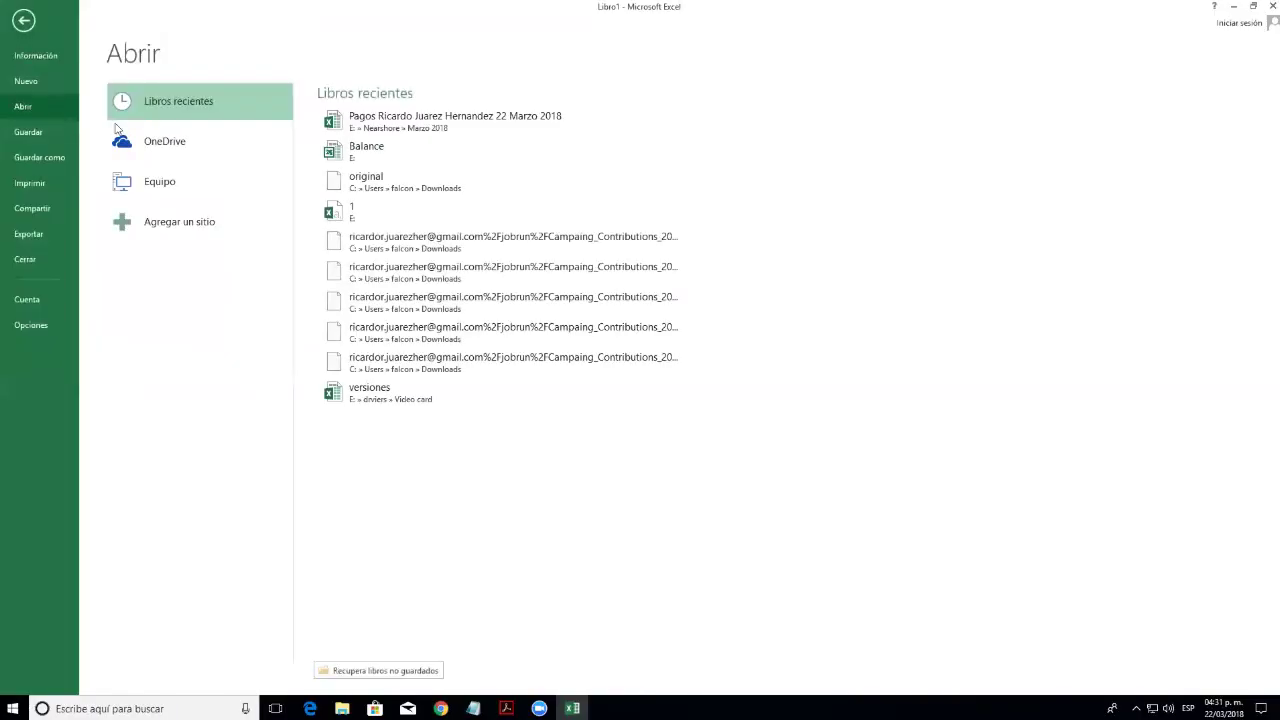
{"action": "left_click", "coordinate": [202, 195]}
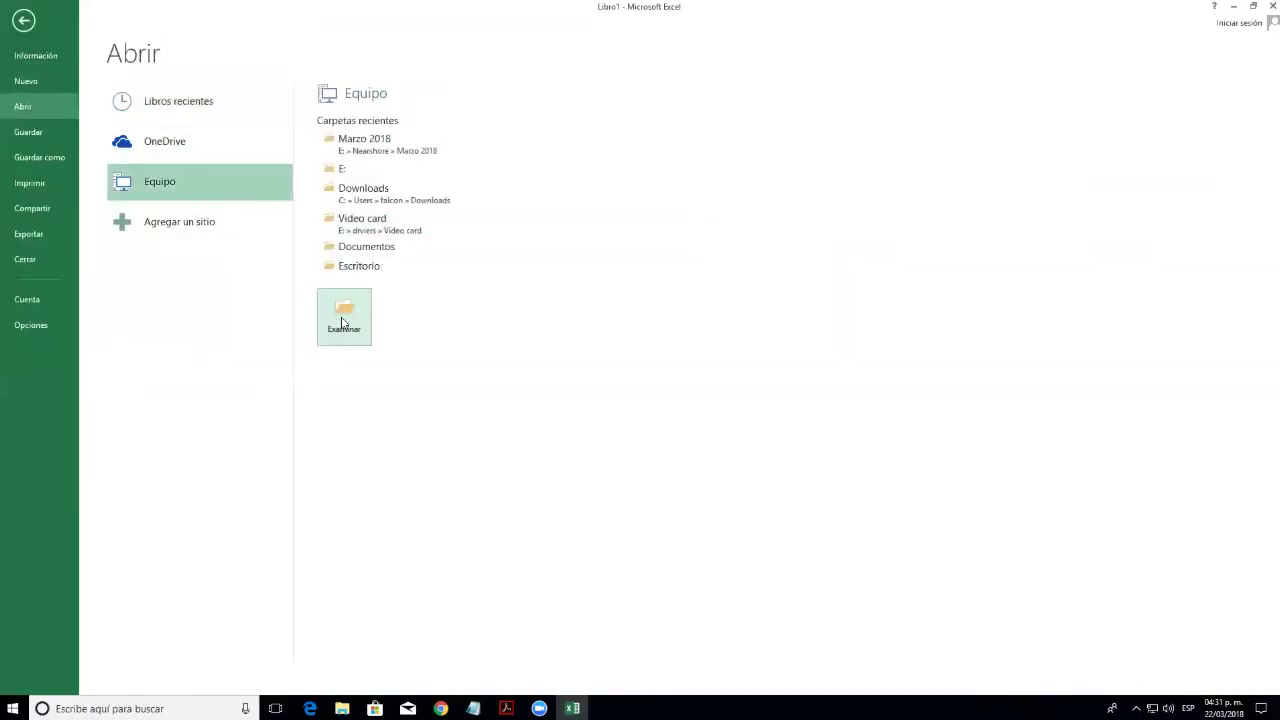
{"action": "left_click", "coordinate": [341, 321]}
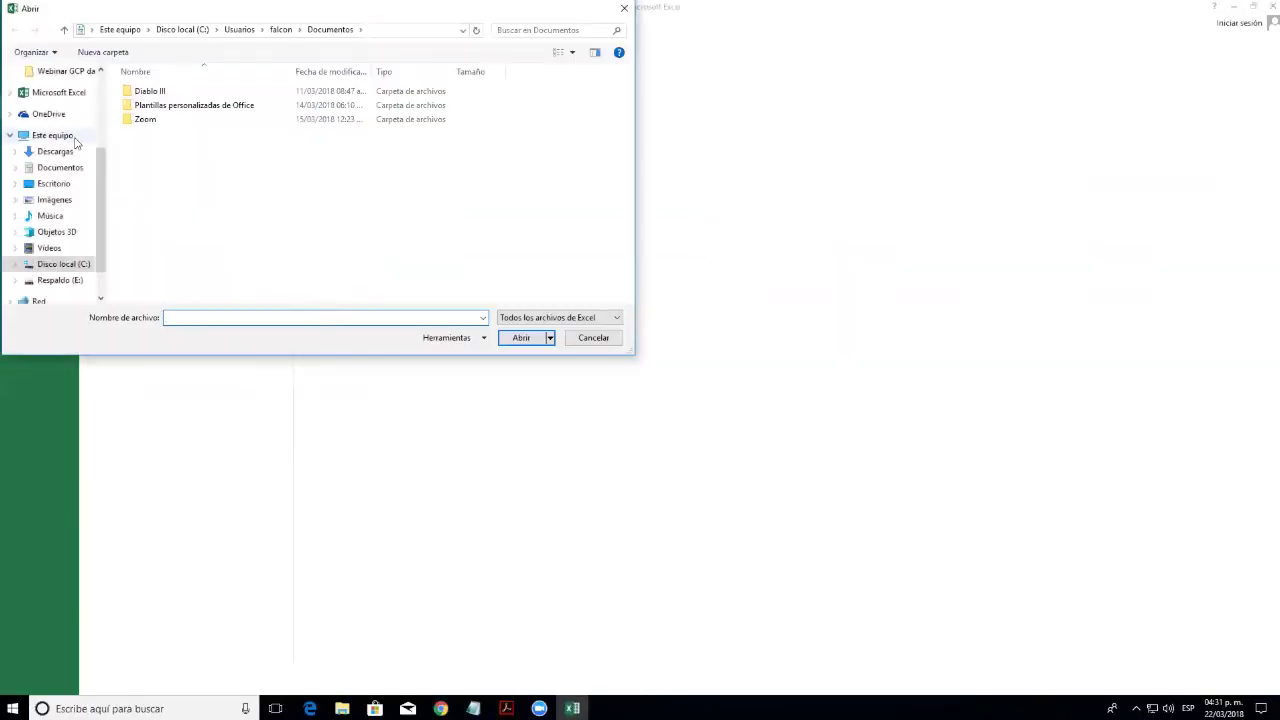
{"action": "left_click", "coordinate": [55, 151]}
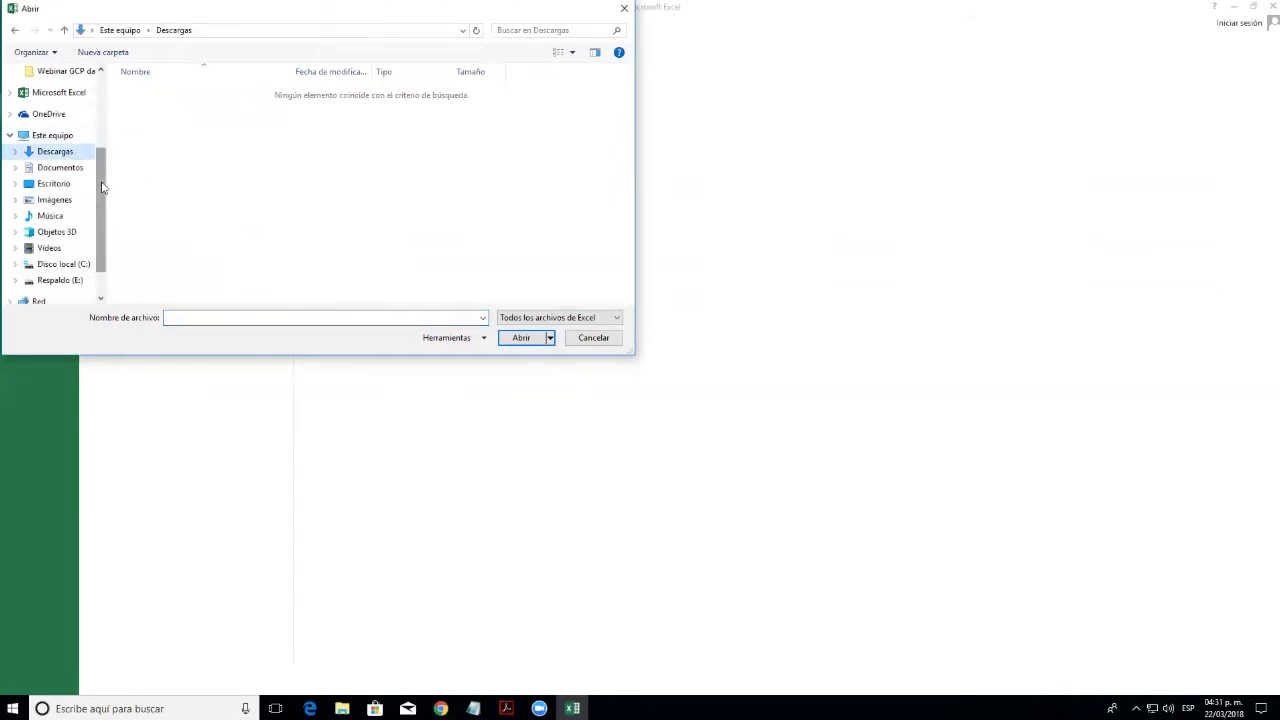
{"action": "left_click", "coordinate": [580, 320]}
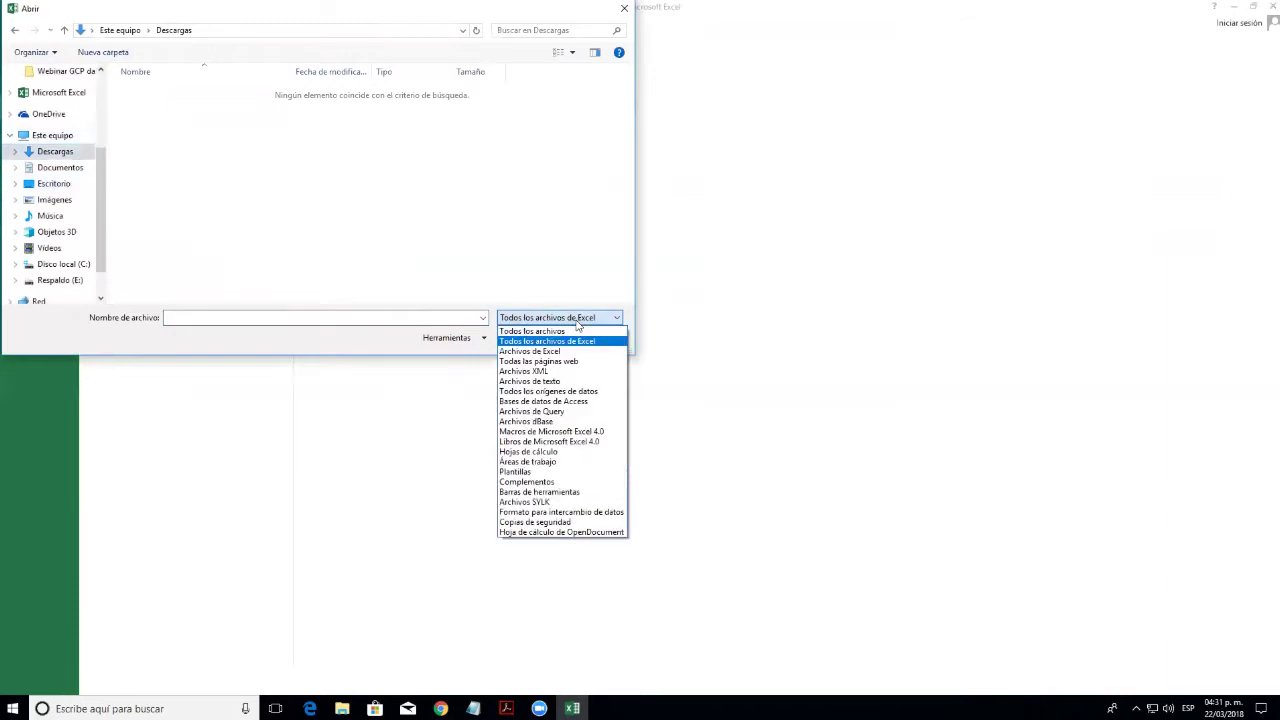
{"action": "left_click", "coordinate": [565, 329]}
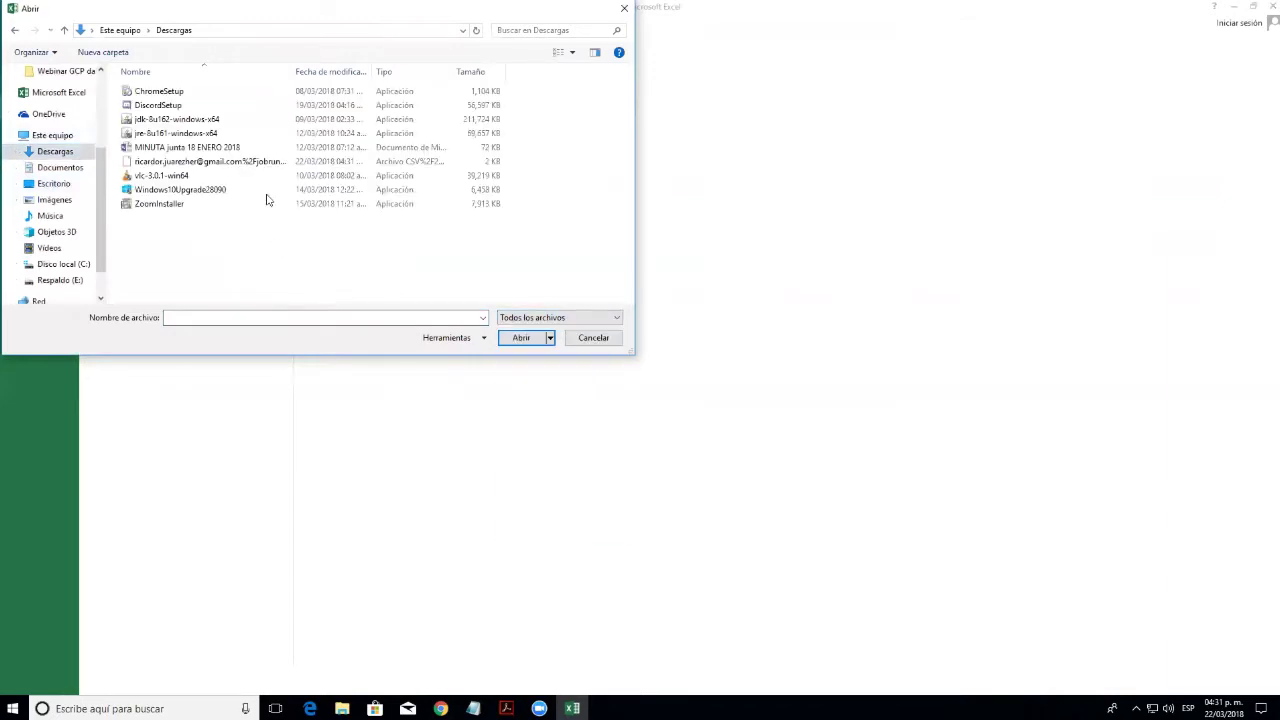
{"action": "left_click", "coordinate": [286, 165]}
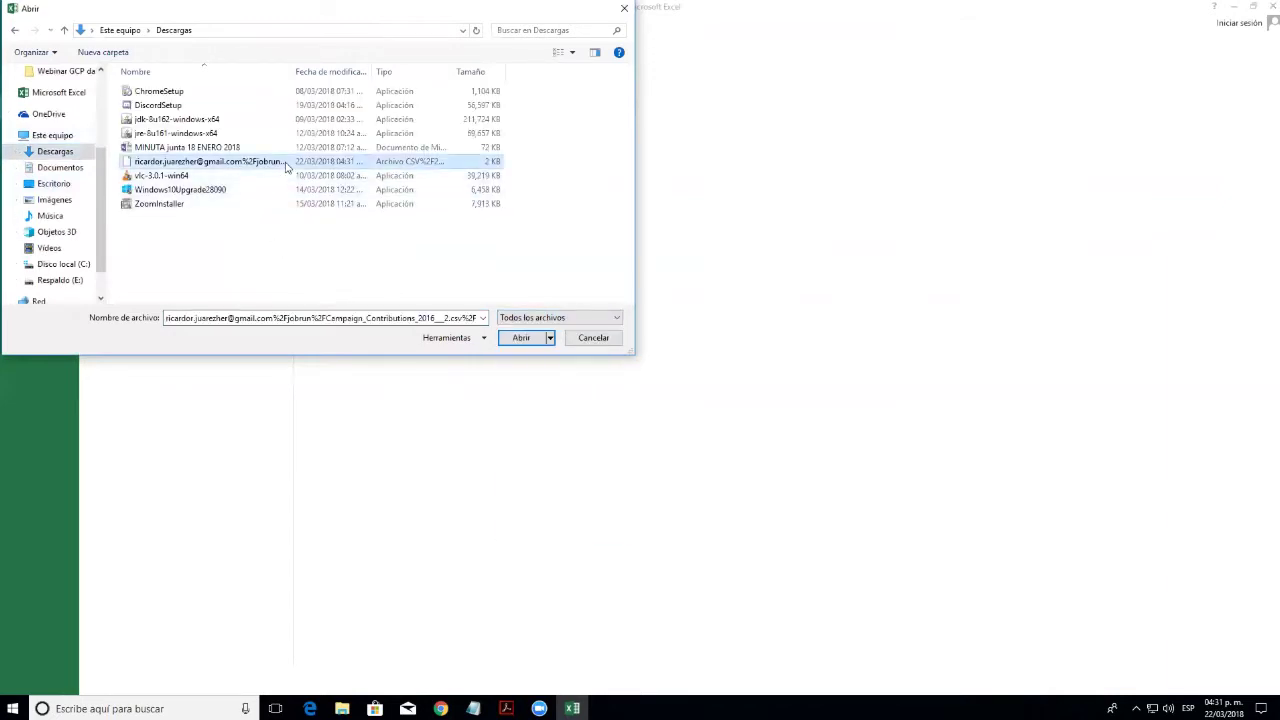
{"action": "left_click", "coordinate": [530, 340]}
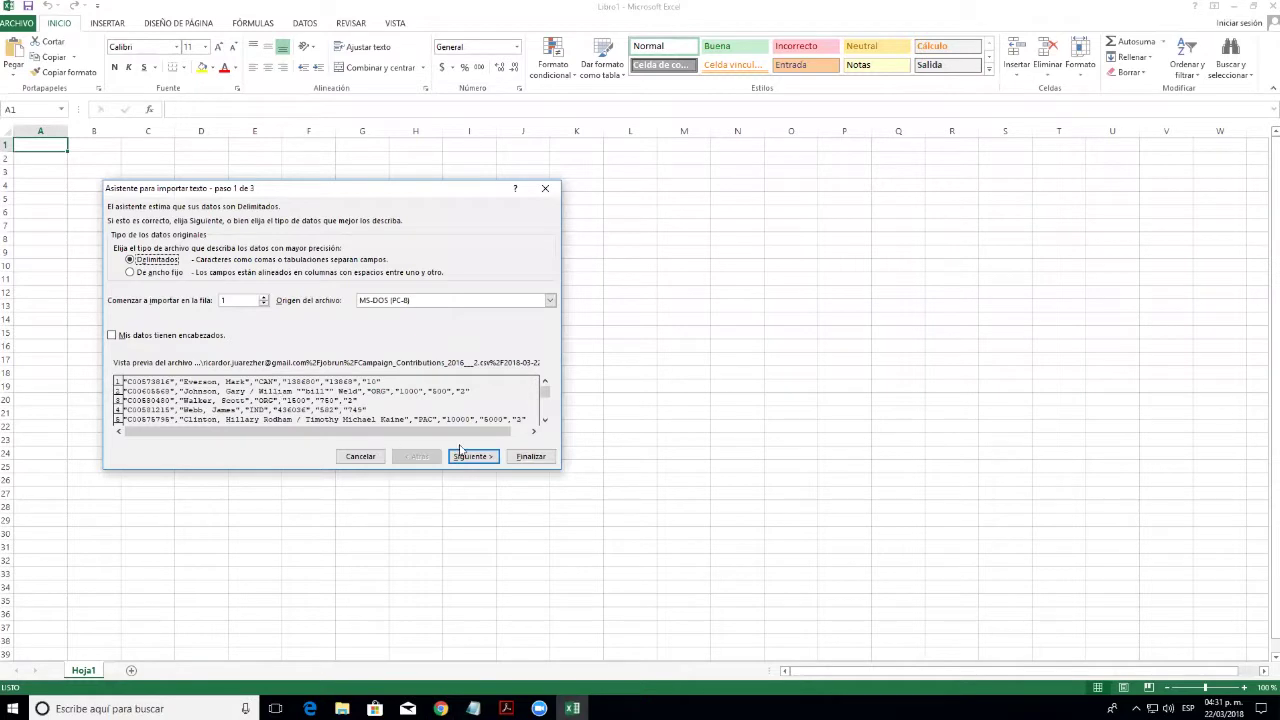
Import the text file as delimited data with comma added as a separator and the General column format
{"action": "left_click", "coordinate": [487, 456]}
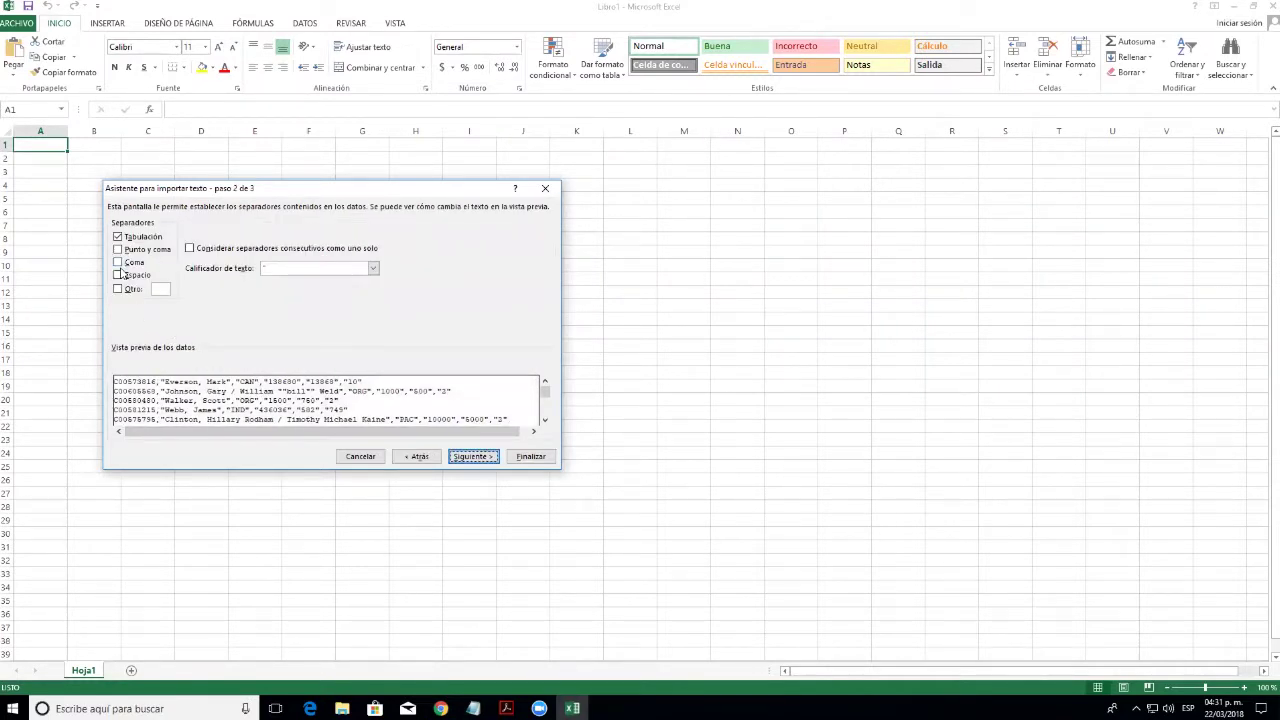
{"action": "left_click", "coordinate": [118, 264]}
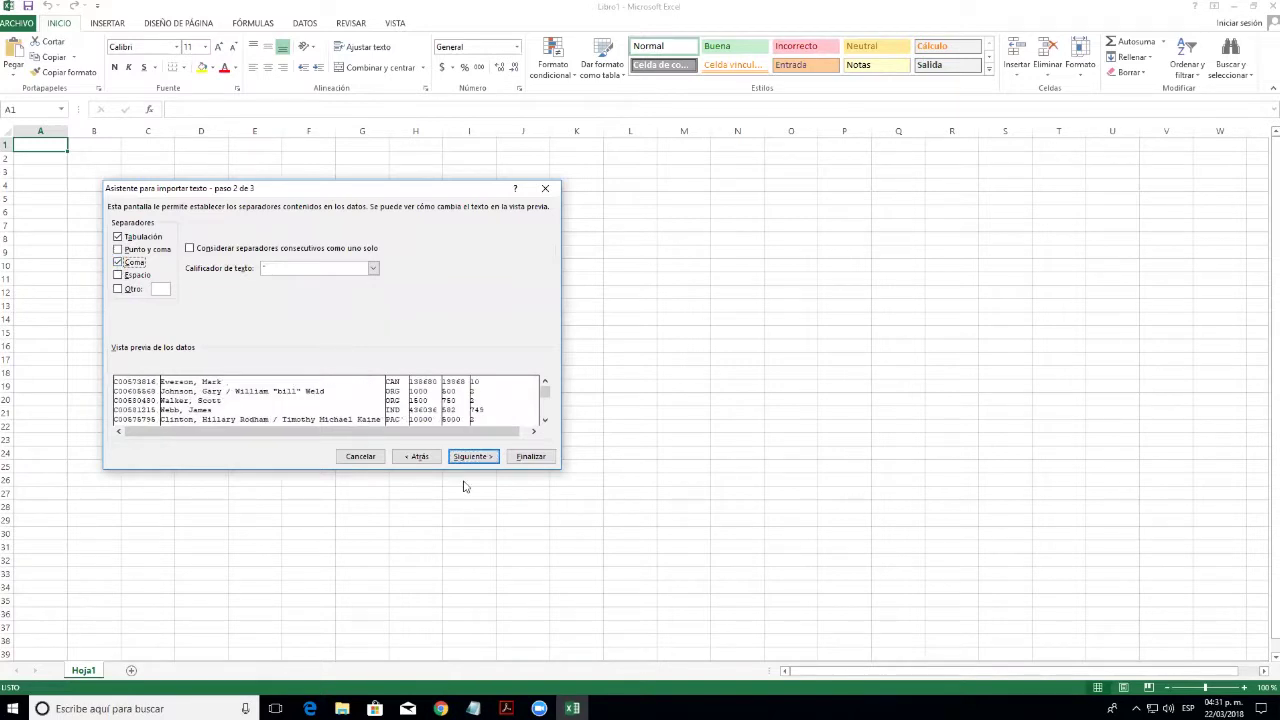
{"action": "left_click", "coordinate": [474, 460]}
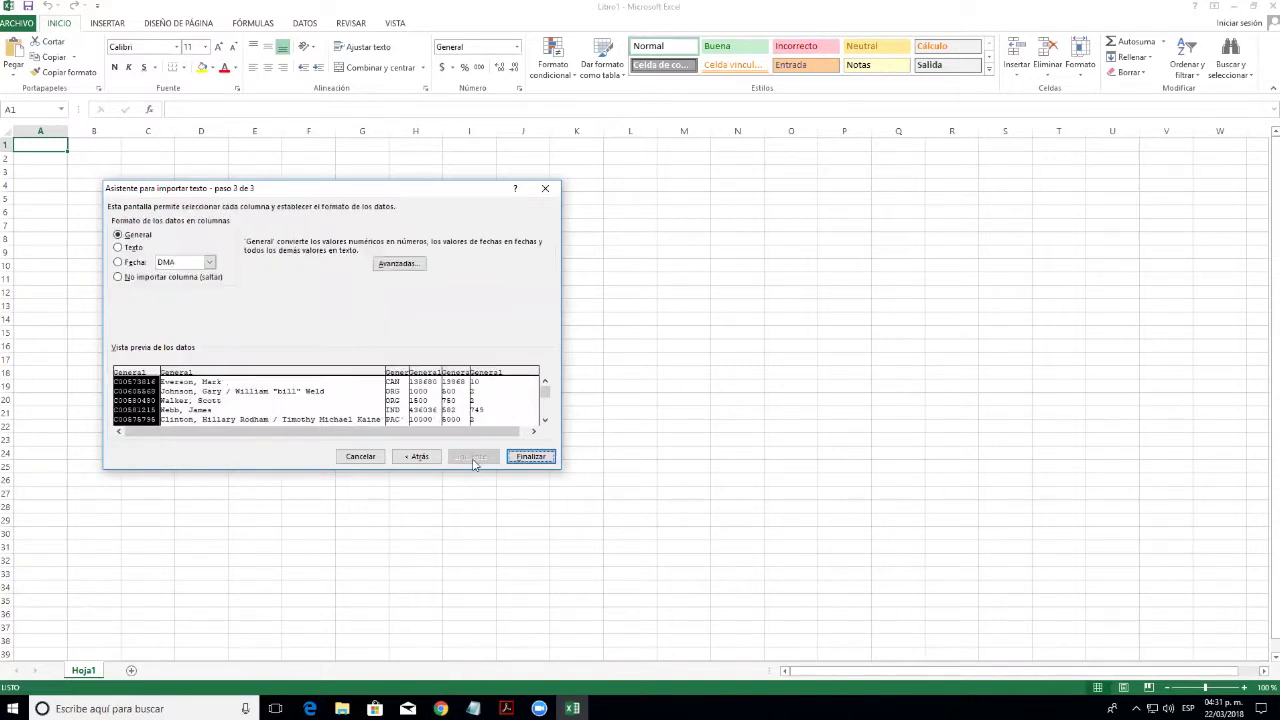
{"action": "left_click", "coordinate": [528, 457]}
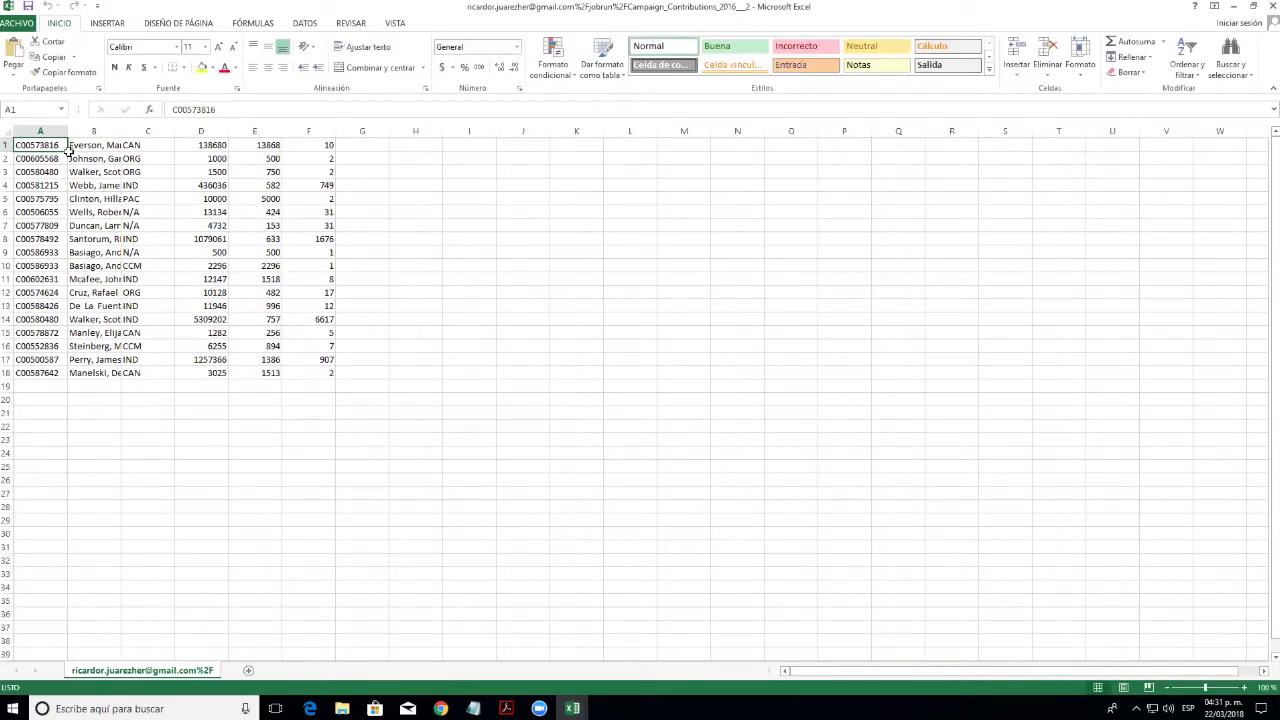
Fit columns B through F to their contents to review the imported rows, and close the file without saving
{"action": "left_click_drag", "start_coordinate": [128, 135], "coordinate": [274, 132]}
{"action": "double_click", "coordinate": [331, 132]}
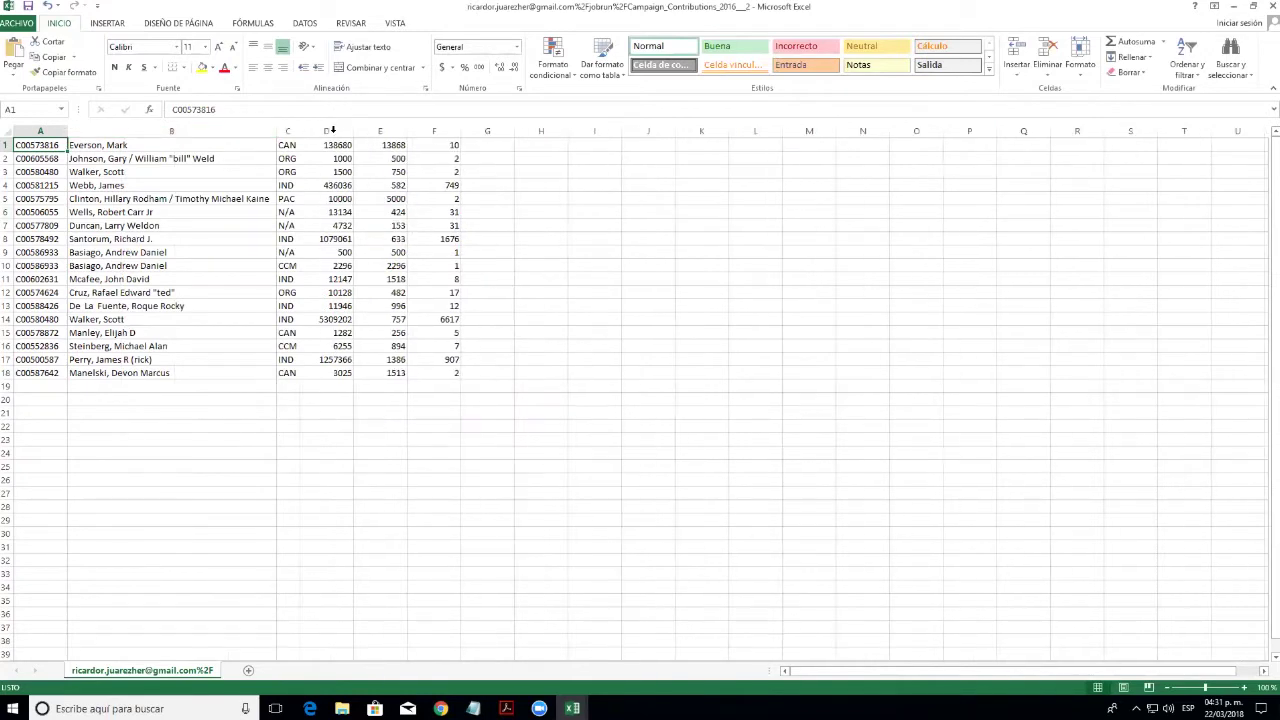
{"action": "double_click", "coordinate": [349, 131]}
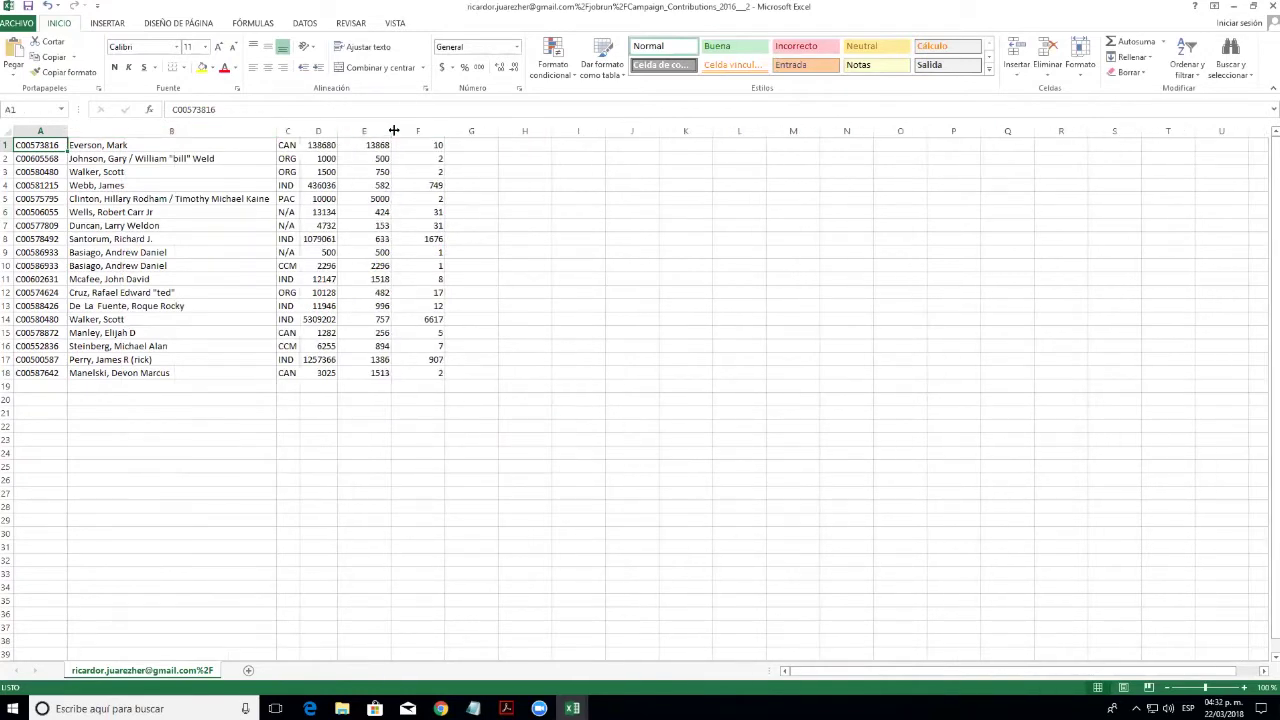
{"action": "double_click", "coordinate": [394, 131]}
{"action": "double_click", "coordinate": [418, 131]}
{"action": "left_click", "coordinate": [502, 441]}
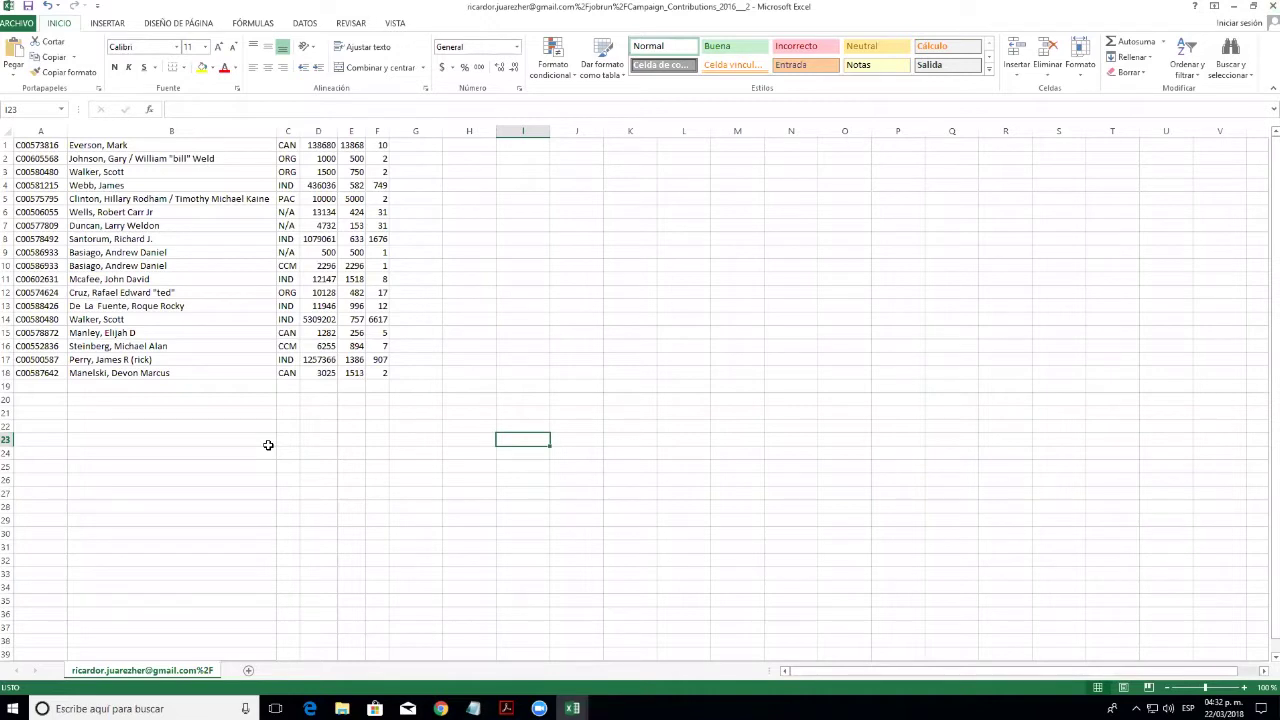
{"action": "left_click", "coordinate": [1268, 5]}
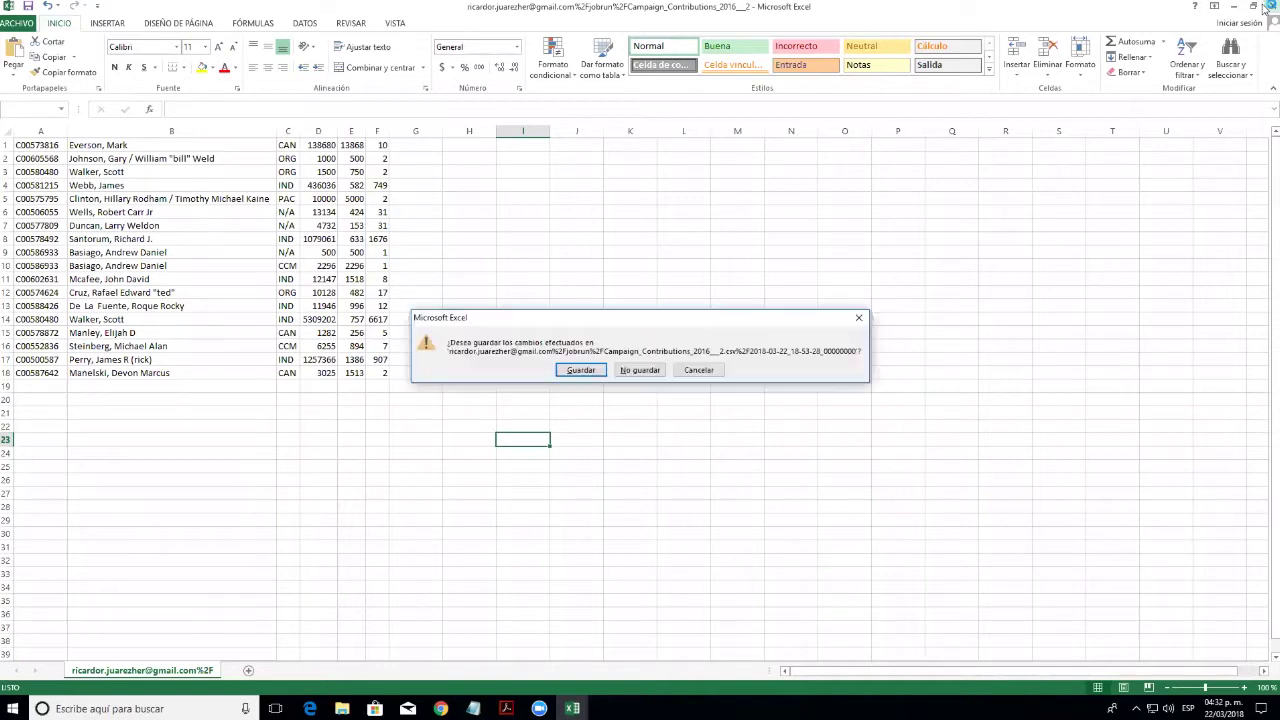
{"action": "left_click", "coordinate": [638, 370]}
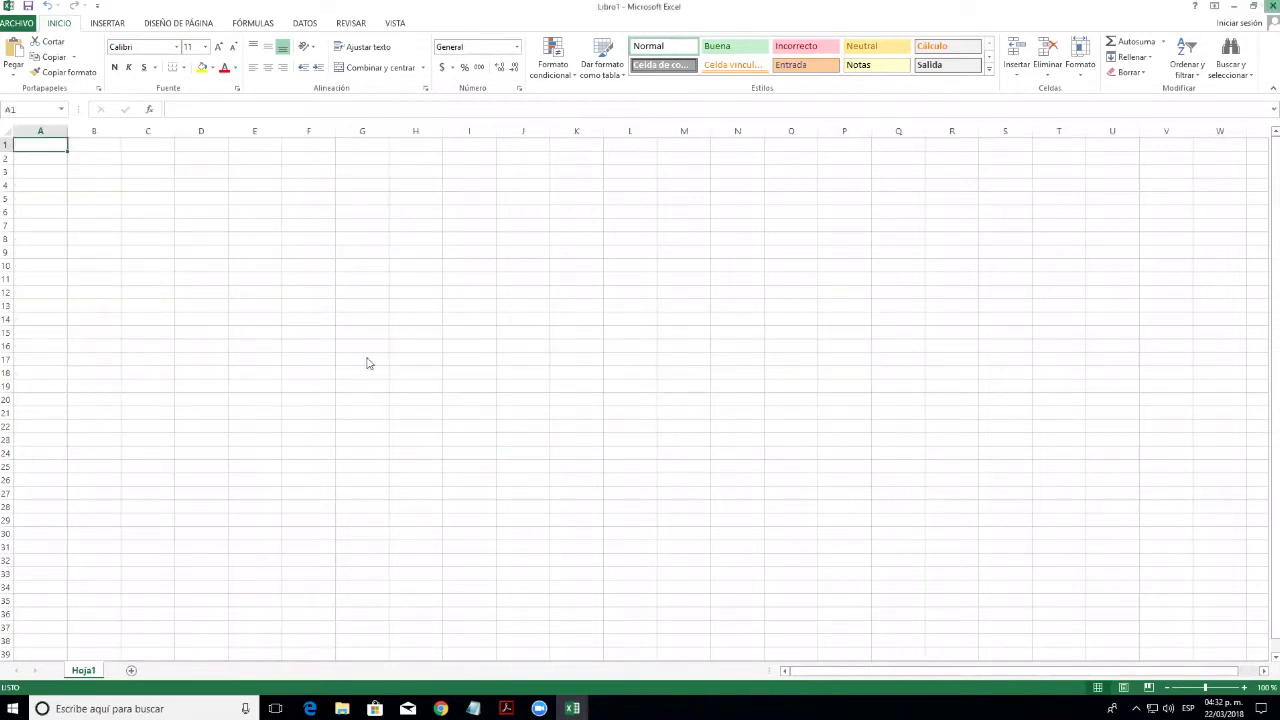
Rename the downloaded campaign contributions part file in the Descargas folder as 1.csv, accepting the extension change
{"action": "left_click", "coordinate": [342, 708]}
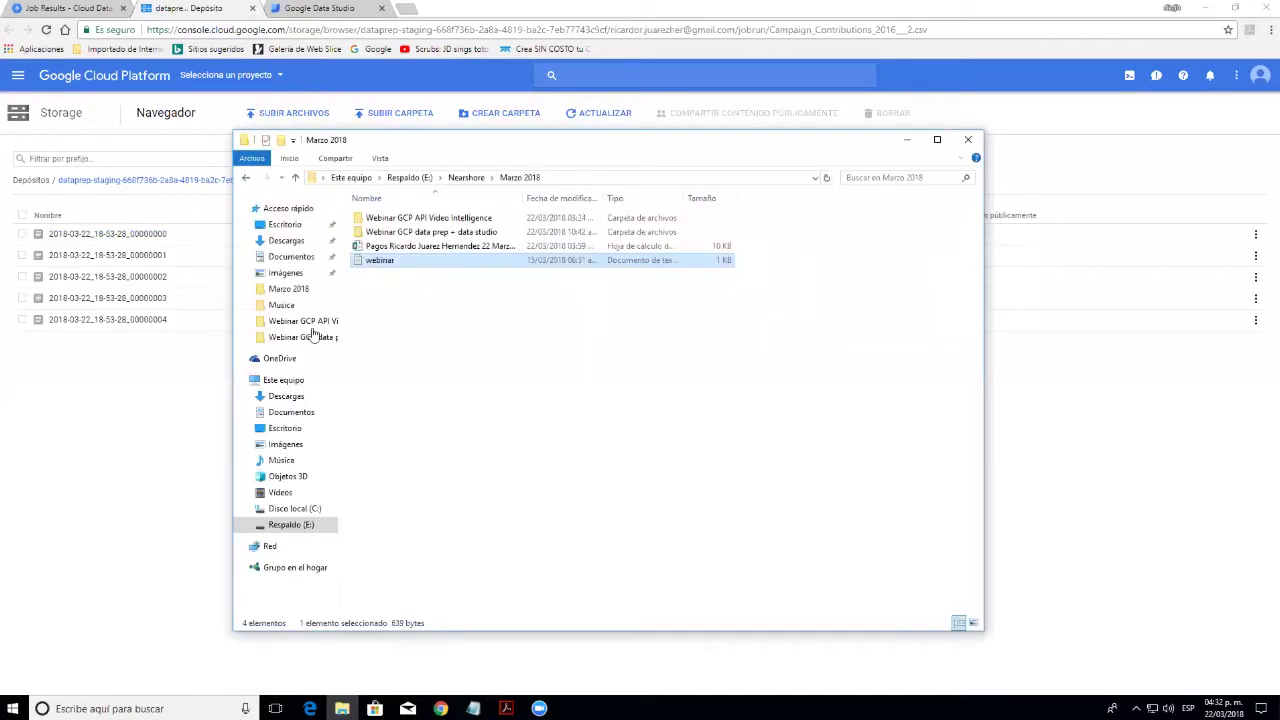
{"action": "left_click", "coordinate": [288, 241]}
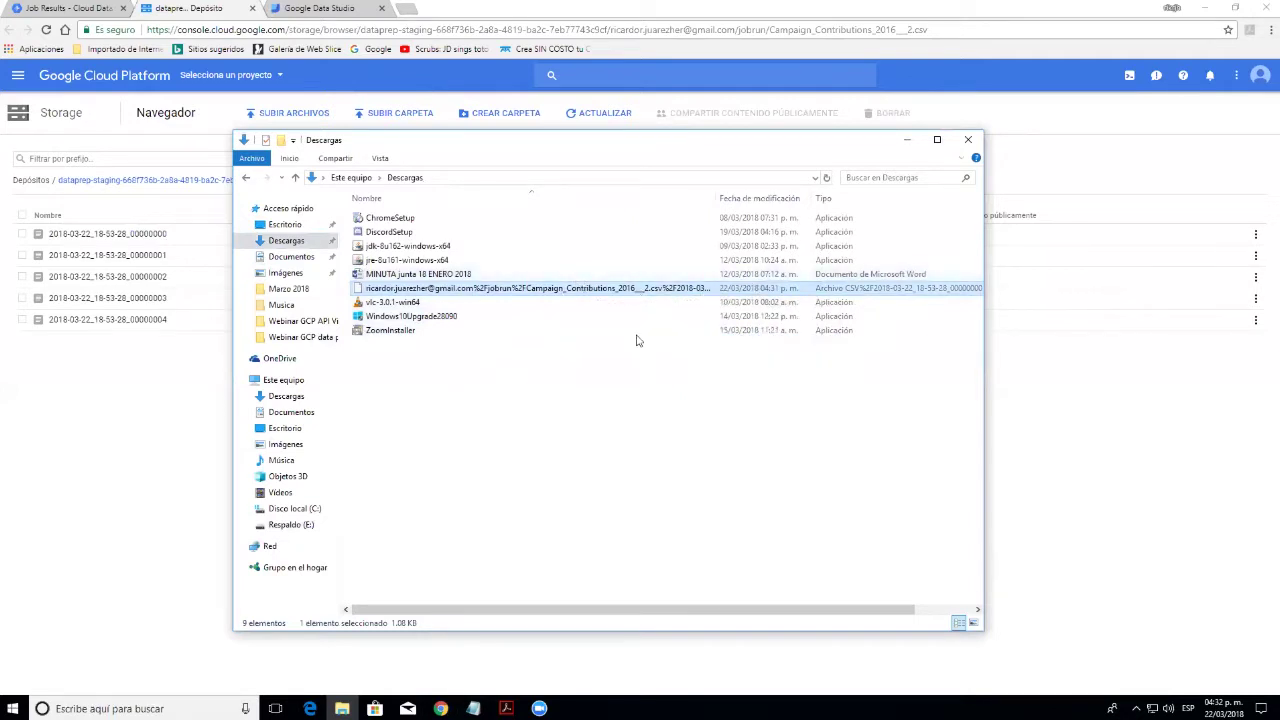
{"action": "key", "text": "F2"}
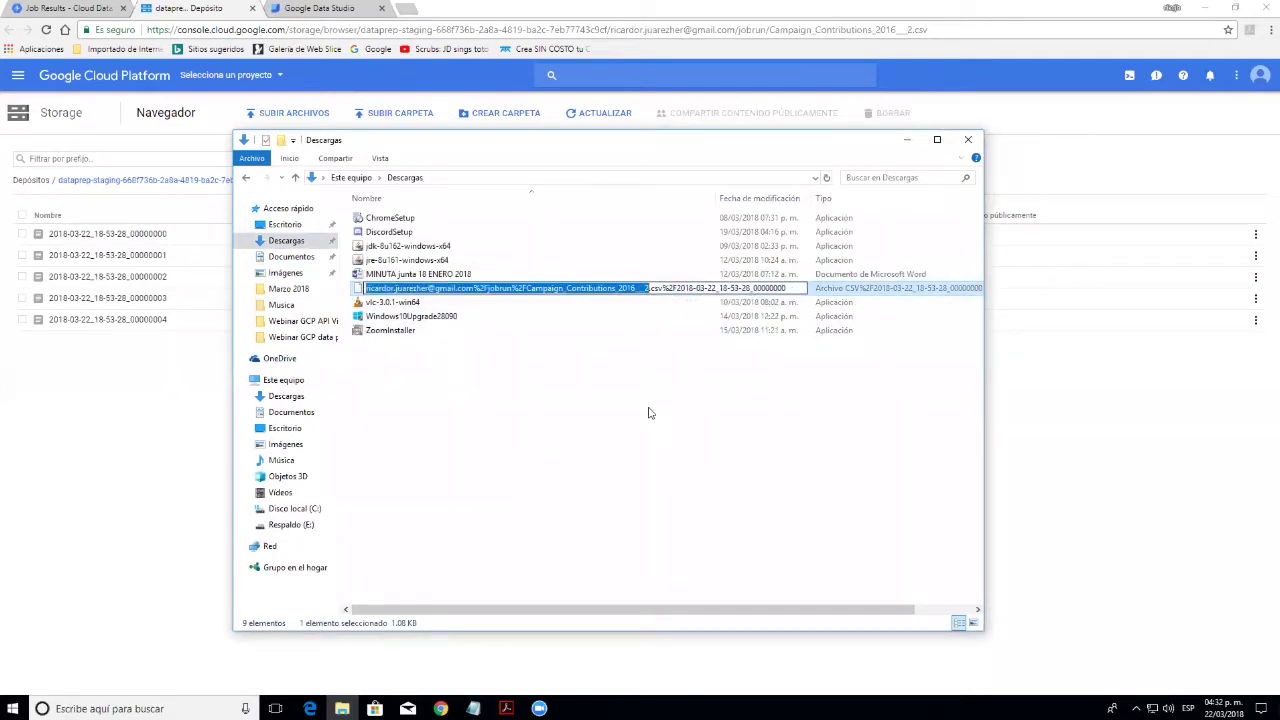
{"action": "type", "text": "1"}
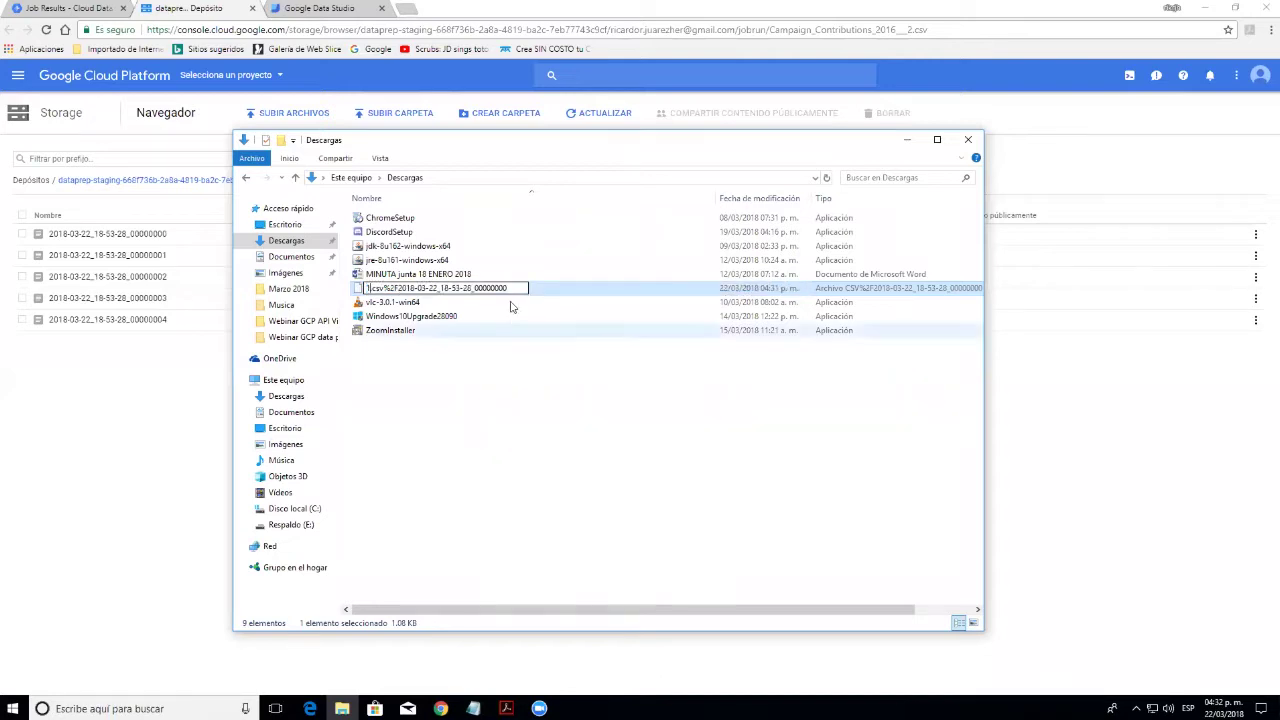
{"action": "key", "text": "End"}
{"action": "key", "text": "BackSpace"}
{"action": "key", "text": "BackSpace"}
{"action": "key", "text": "BackSpace"}
{"action": "key", "text": "BackSpace"}
{"action": "key", "text": "BackSpace"}
{"action": "key", "text": "BackSpace"}
{"action": "key", "text": "BackSpace"}
{"action": "key", "text": "BackSpace"}
{"action": "key", "text": "BackSpace"}
{"action": "key", "text": "BackSpace"}
{"action": "key", "text": "BackSpace"}
{"action": "key", "text": "BackSpace"}
{"action": "key", "text": "BackSpace"}
{"action": "key", "text": "BackSpace"}
{"action": "key", "text": "BackSpace"}
{"action": "key", "text": "BackSpace"}
{"action": "key", "text": "BackSpace"}
{"action": "key", "text": "BackSpace"}
{"action": "key", "text": "BackSpace"}
{"action": "key", "text": "BackSpace"}
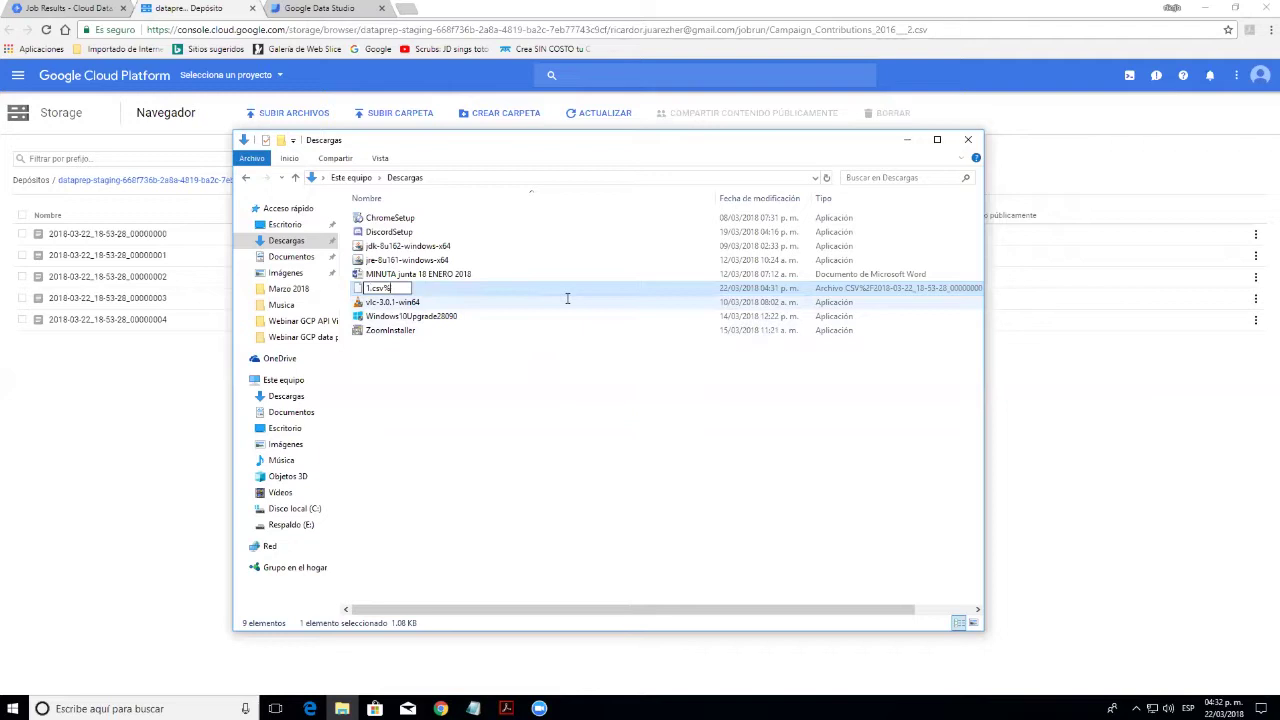
{"action": "key", "text": "Return"}
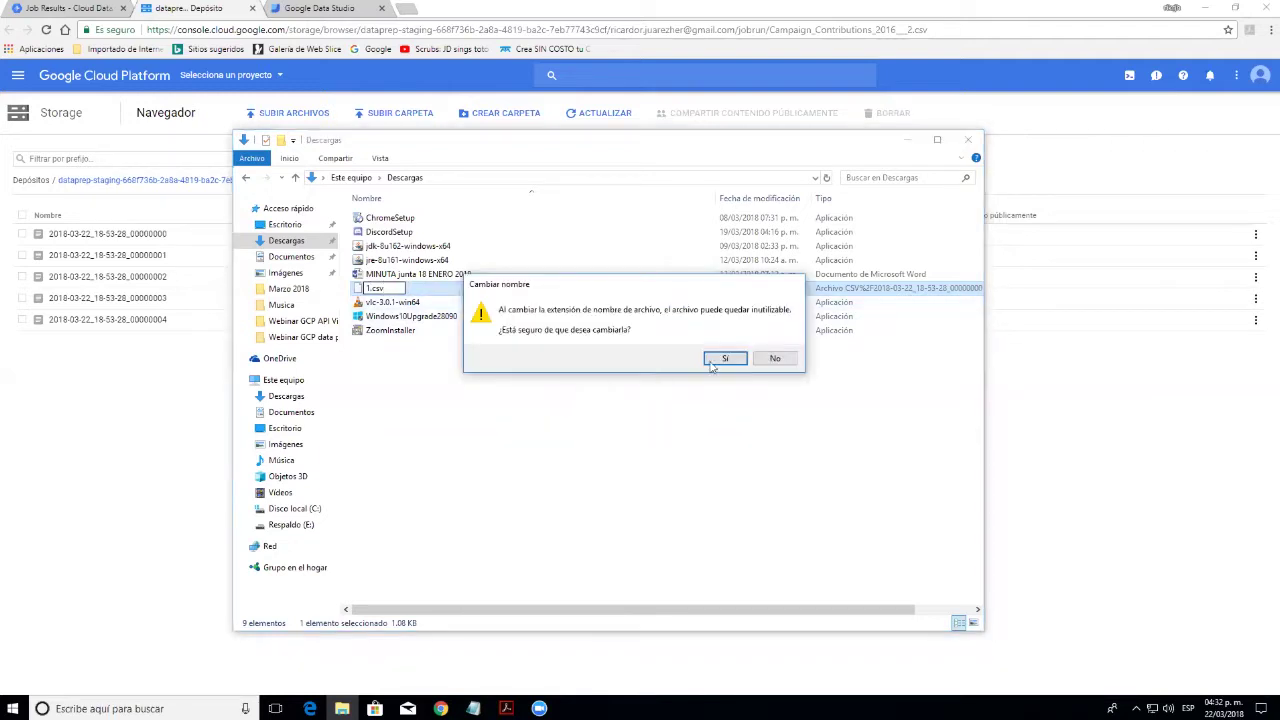
{"action": "left_click", "coordinate": [712, 364]}
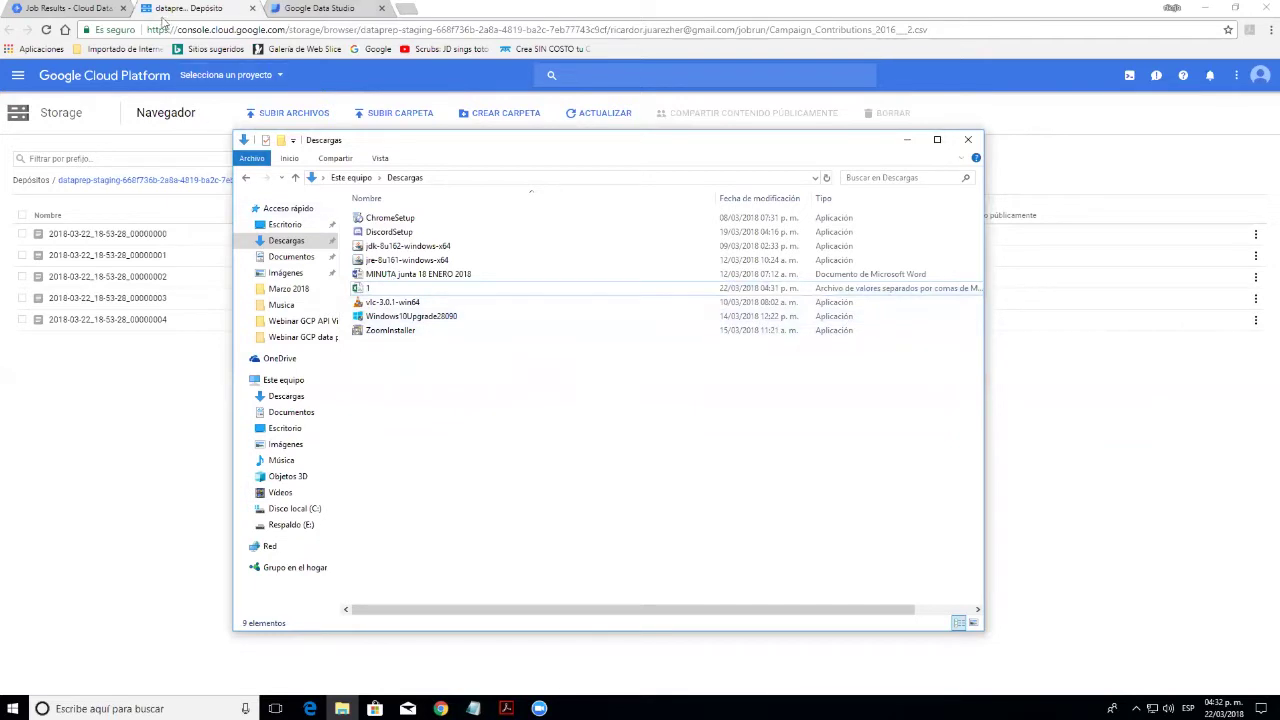
Switch the Cloud Storage browser to the cgp-webinar-nds project and open the ndsdog bucket
{"action": "left_click", "coordinate": [54, 119]}
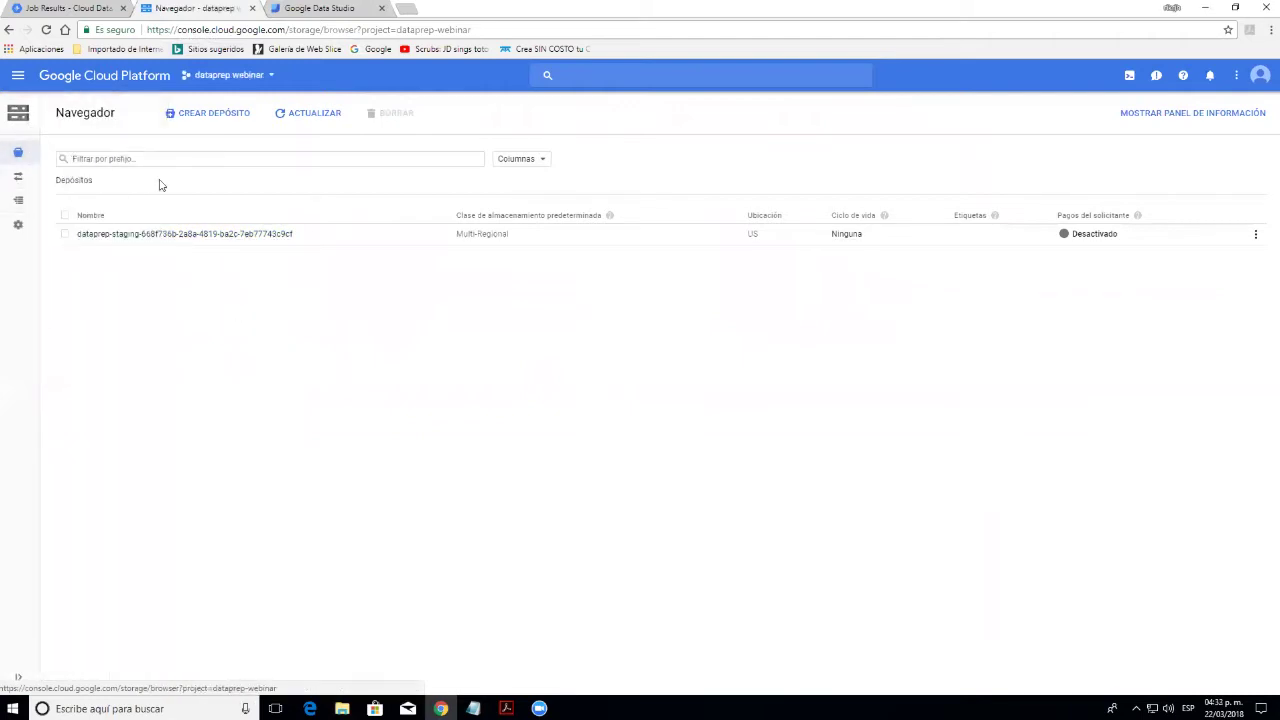
{"action": "left_click", "coordinate": [229, 77]}
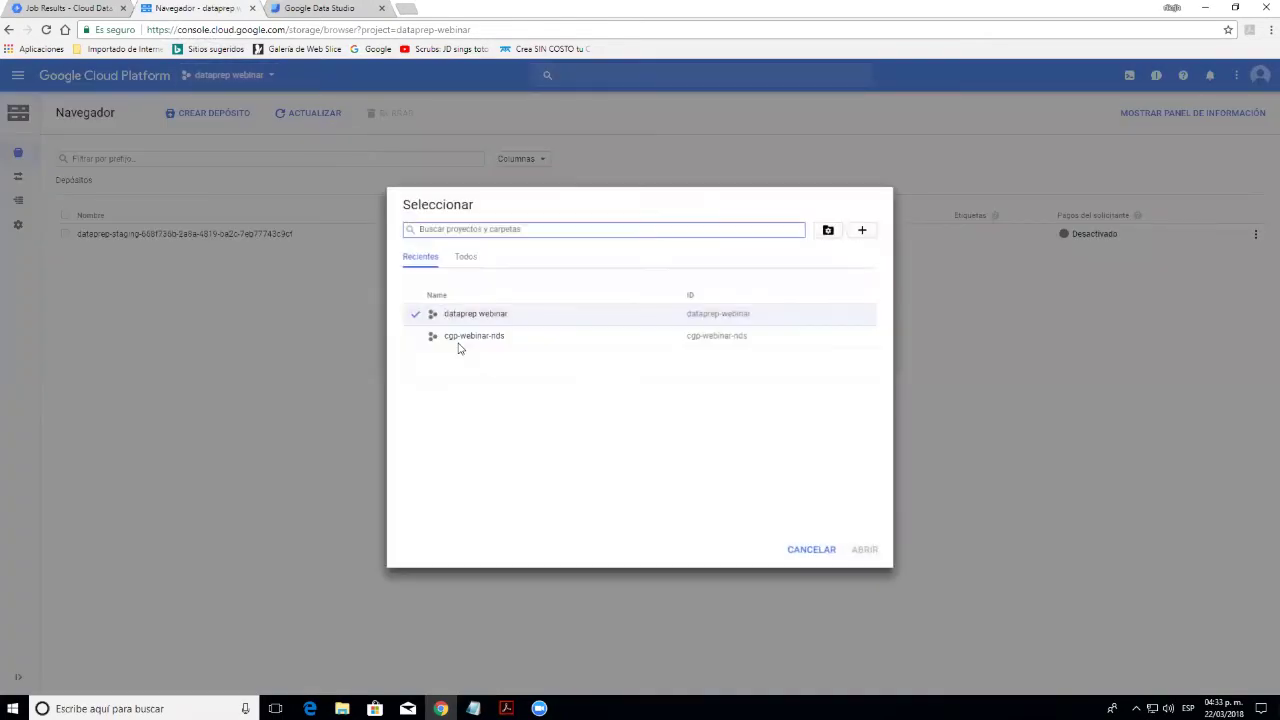
{"action": "left_click", "coordinate": [470, 336]}
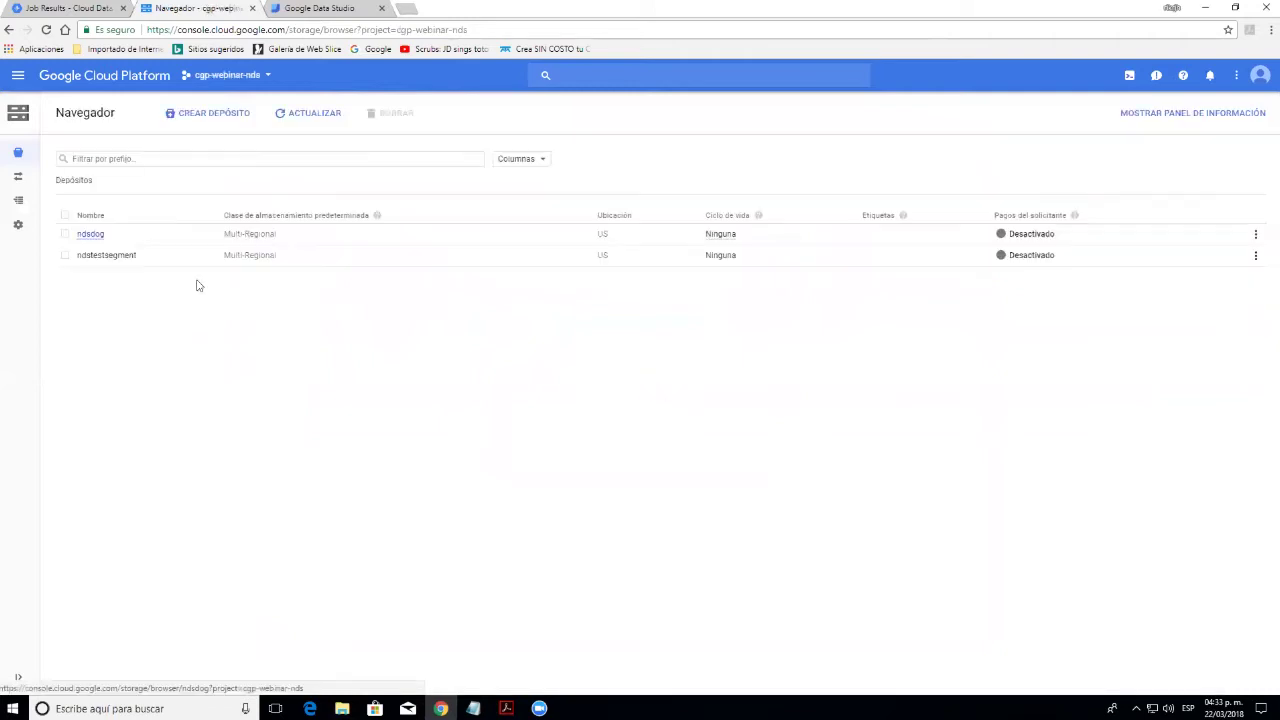
{"action": "left_click", "coordinate": [97, 237]}
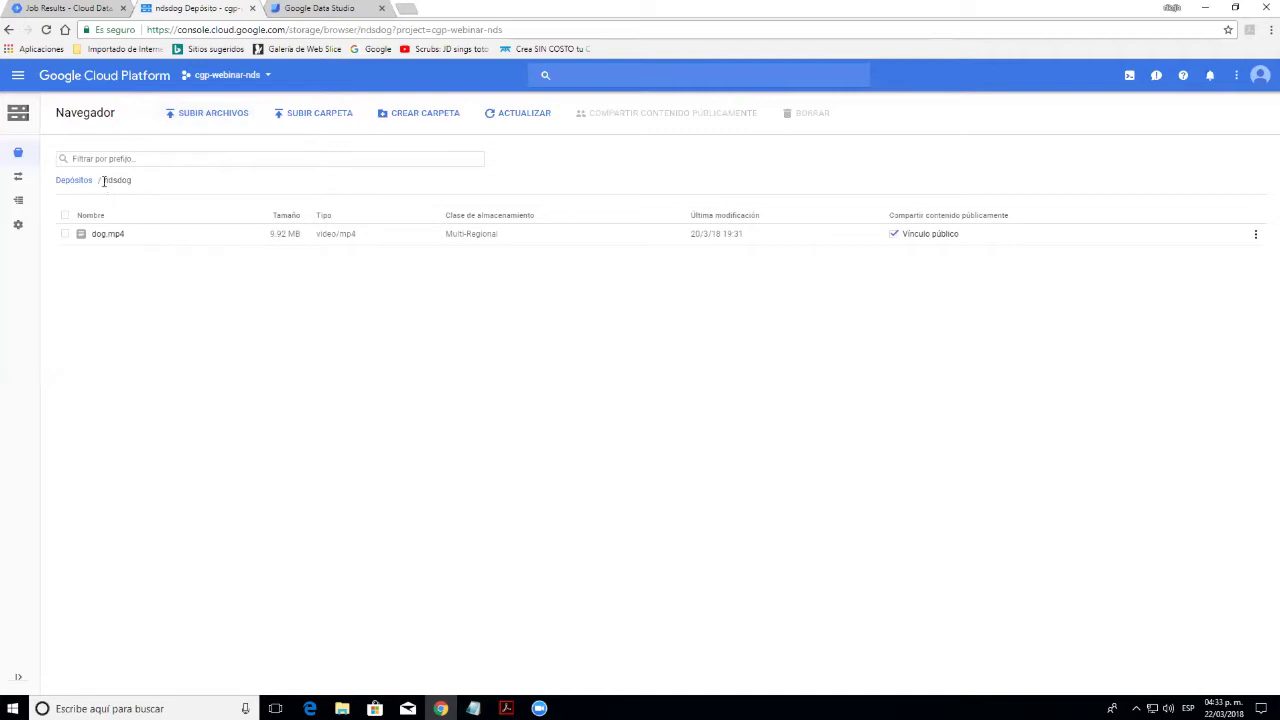
Upload 1.csv from the Descargas folder to the ndsdog bucket and share it with a public link
{"action": "left_click", "coordinate": [229, 117]}
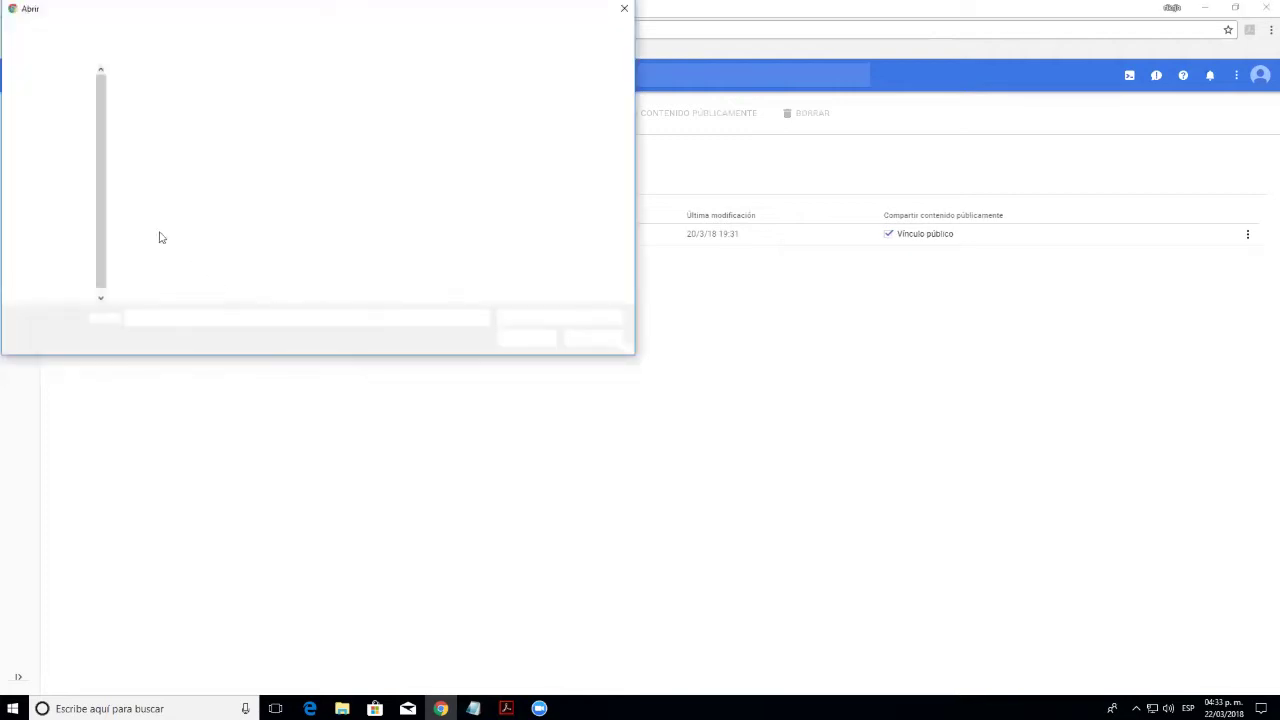
{"action": "left_click", "coordinate": [55, 146]}
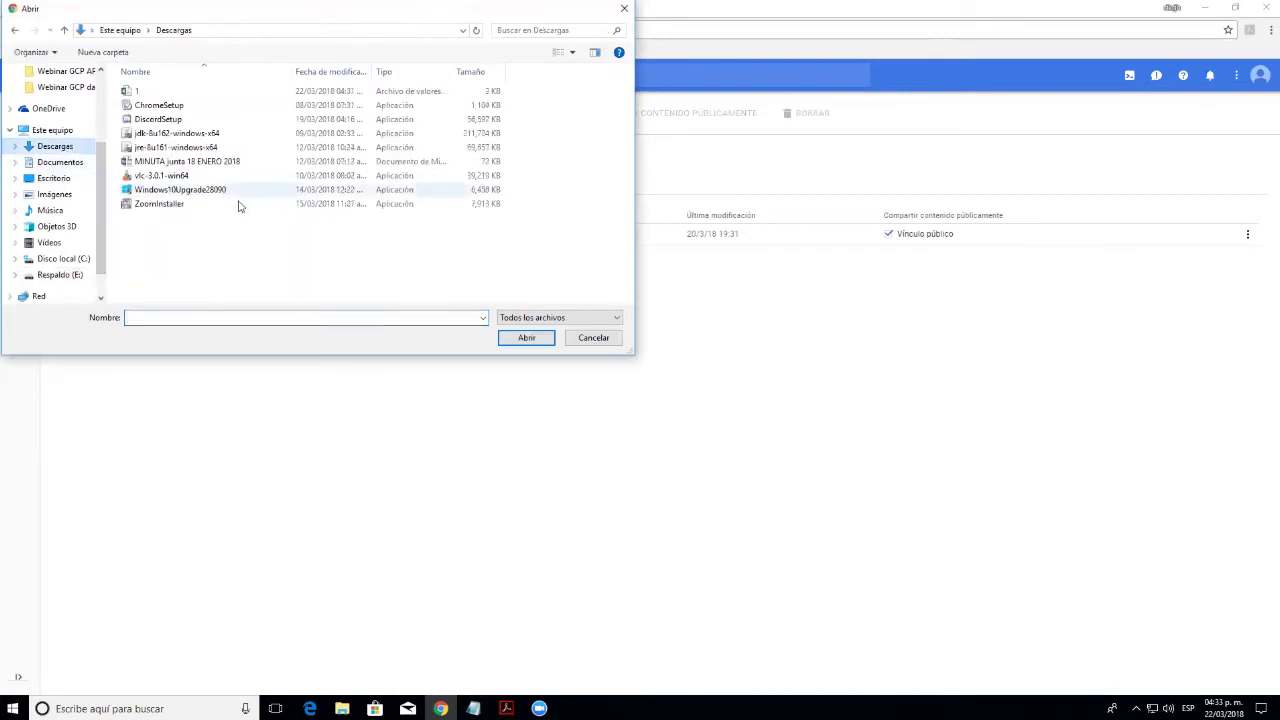
{"action": "left_click", "coordinate": [138, 91]}
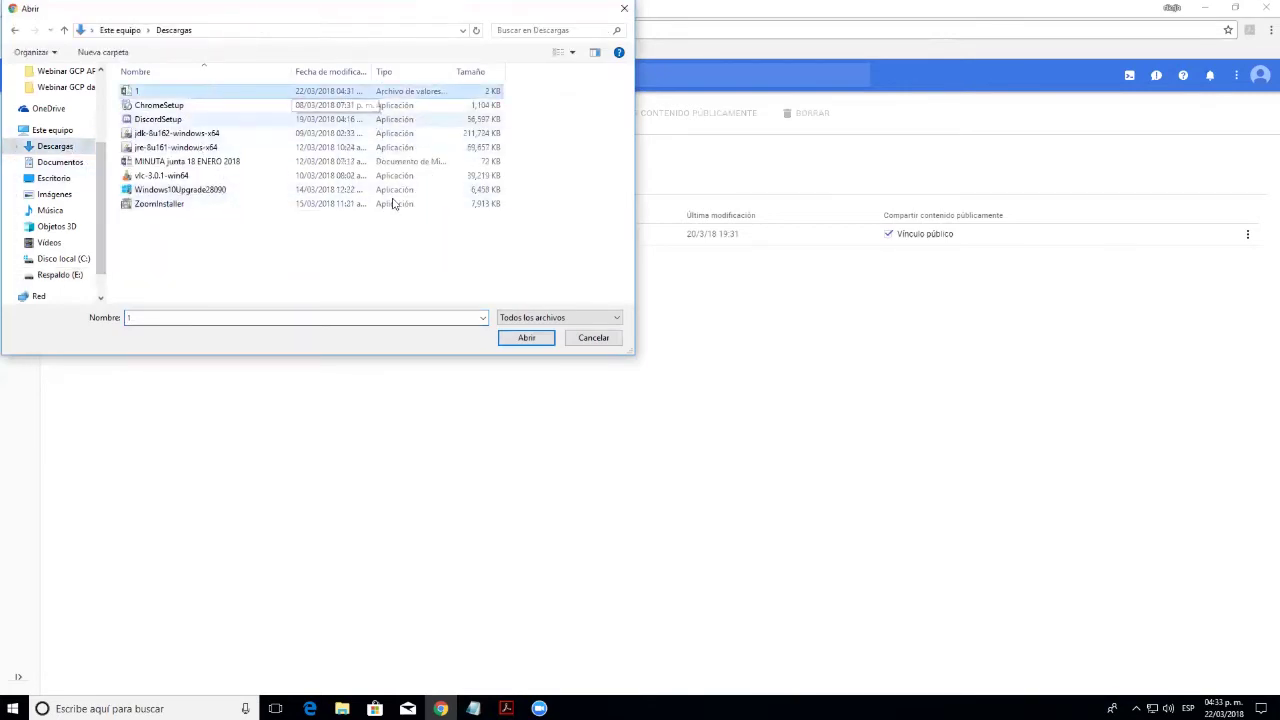
{"action": "left_click", "coordinate": [524, 337]}
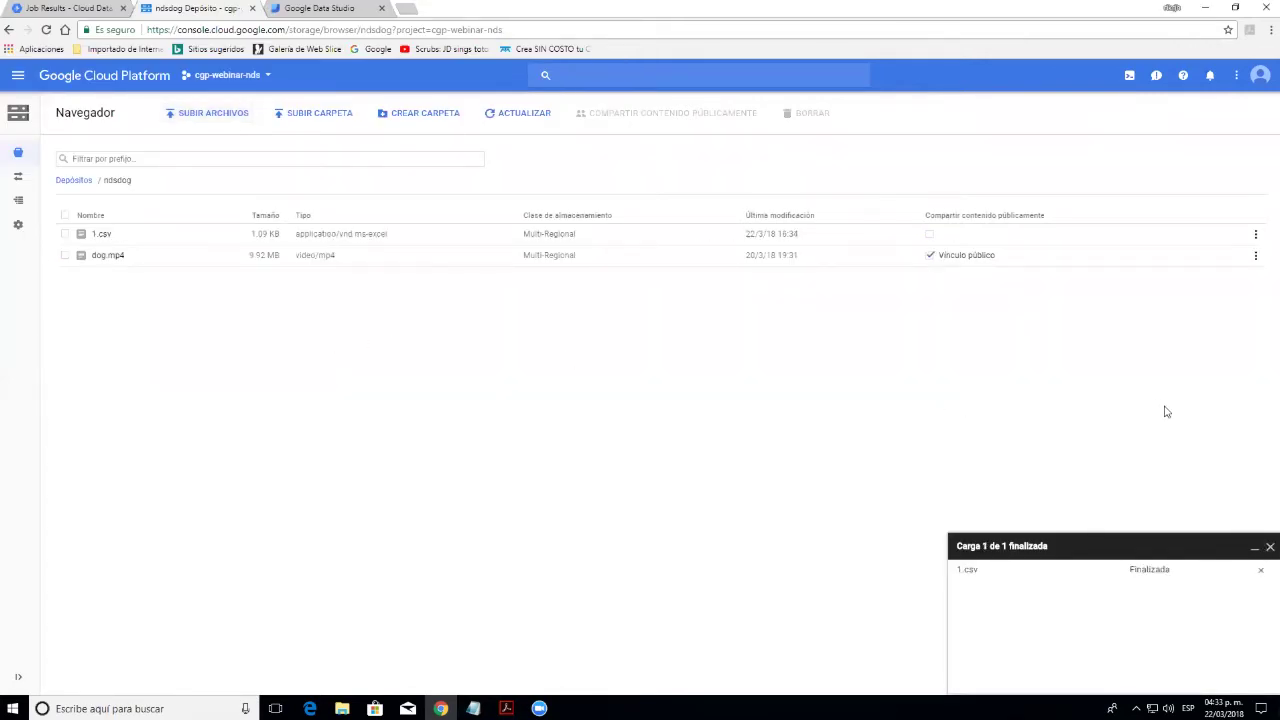
{"action": "left_click", "coordinate": [1270, 546]}
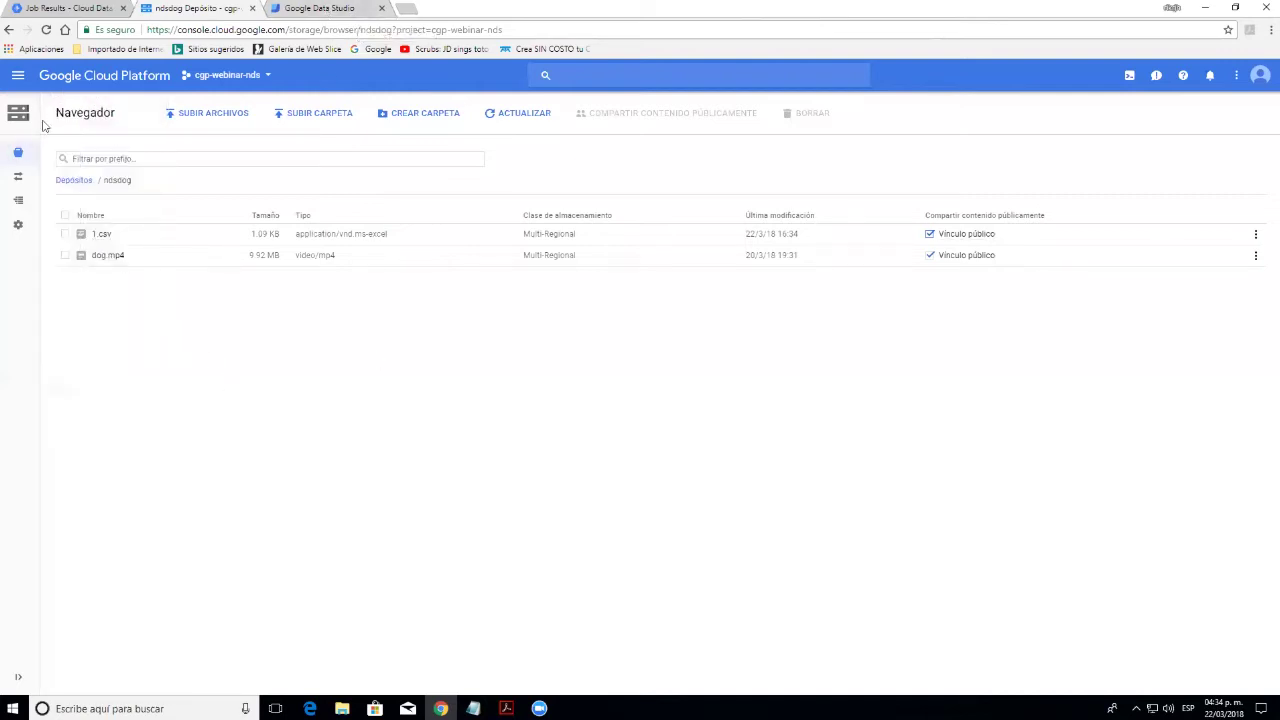
Close the Dataprep job results page and start a new blank report in Google Data Studio
{"action": "left_click", "coordinate": [124, 8]}
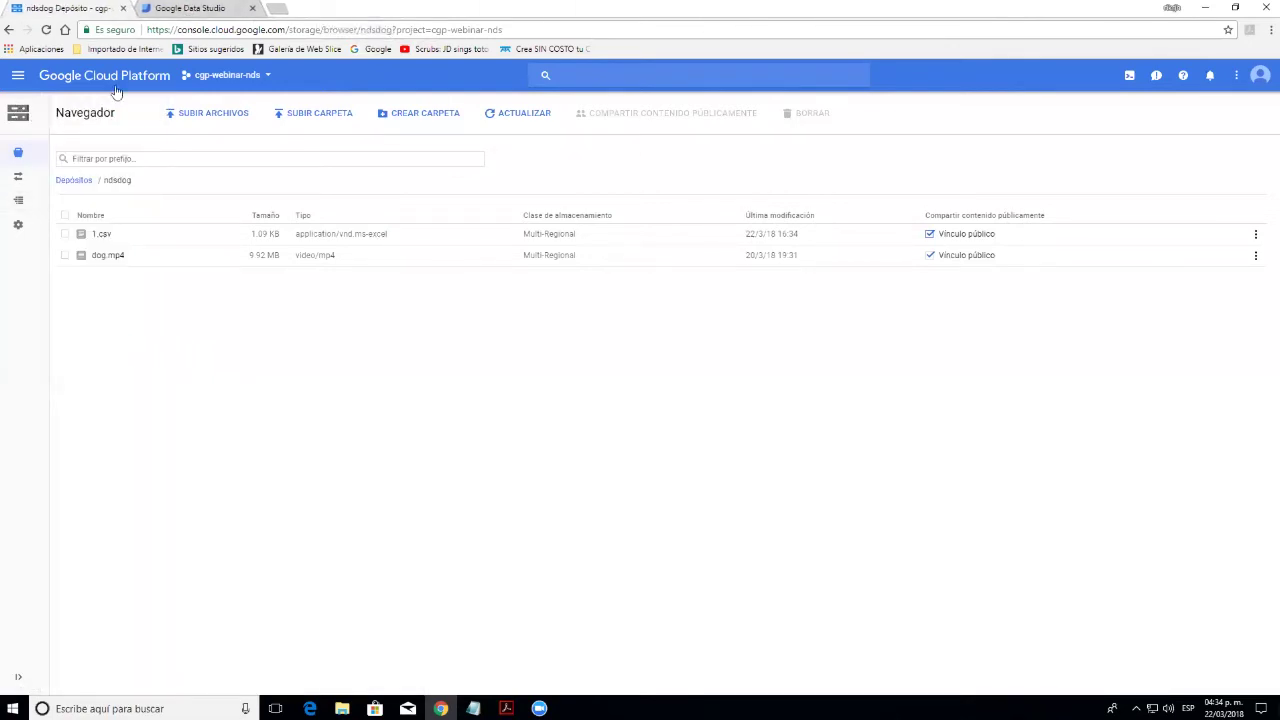
{"action": "left_click", "coordinate": [204, 10]}
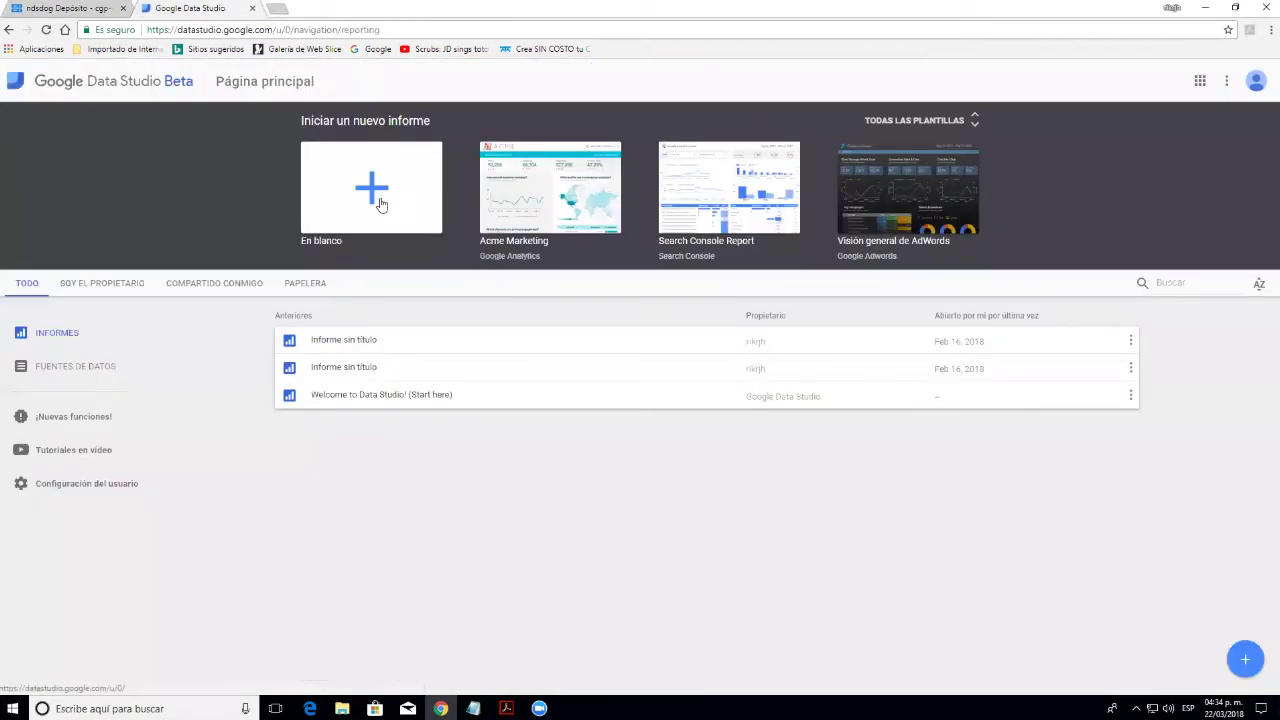
{"action": "left_click", "coordinate": [380, 204]}
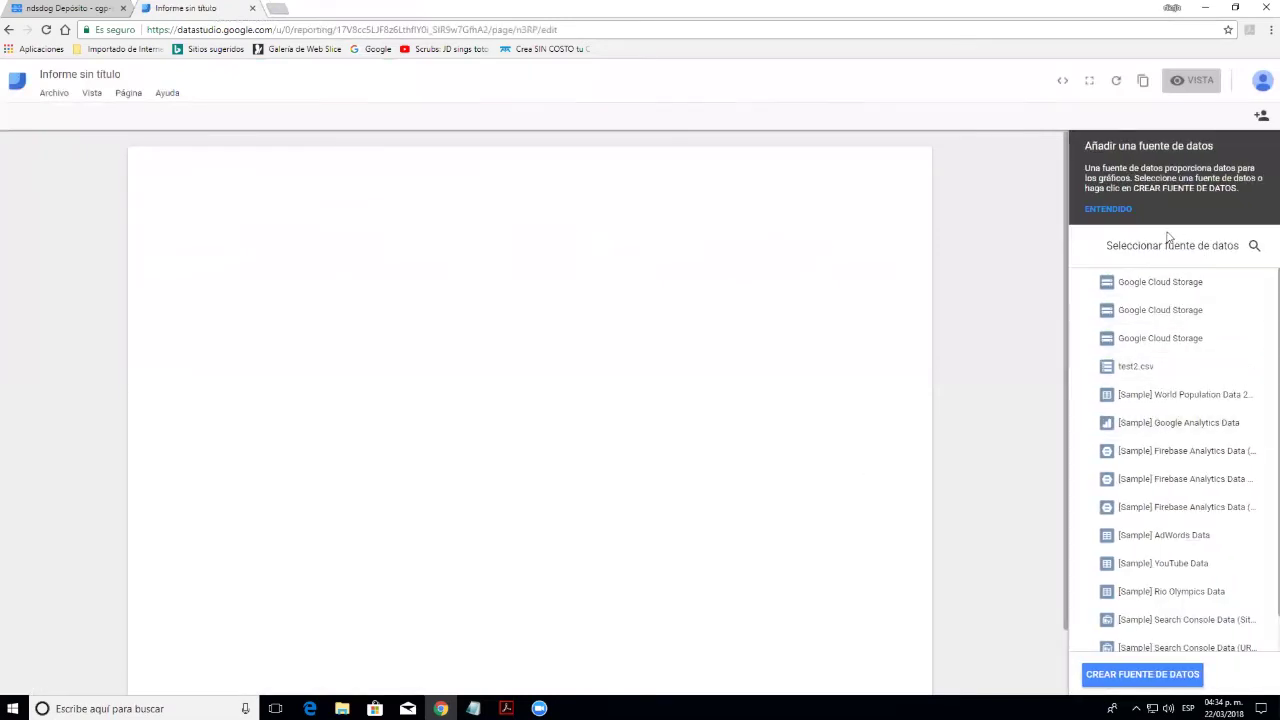
Create a new data source for the report with the Google Cloud Storage connector
{"action": "left_click", "coordinate": [1145, 675]}
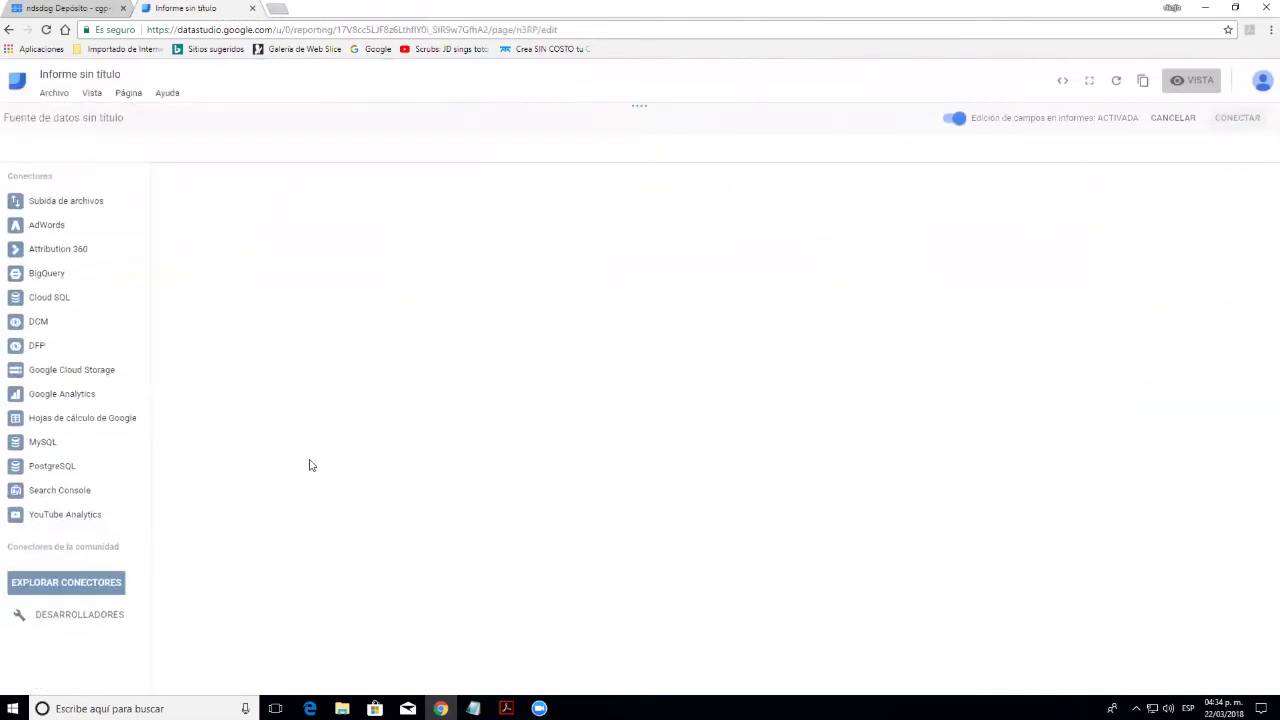
{"action": "left_click", "coordinate": [127, 378]}
{"action": "left_click", "coordinate": [268, 326]}
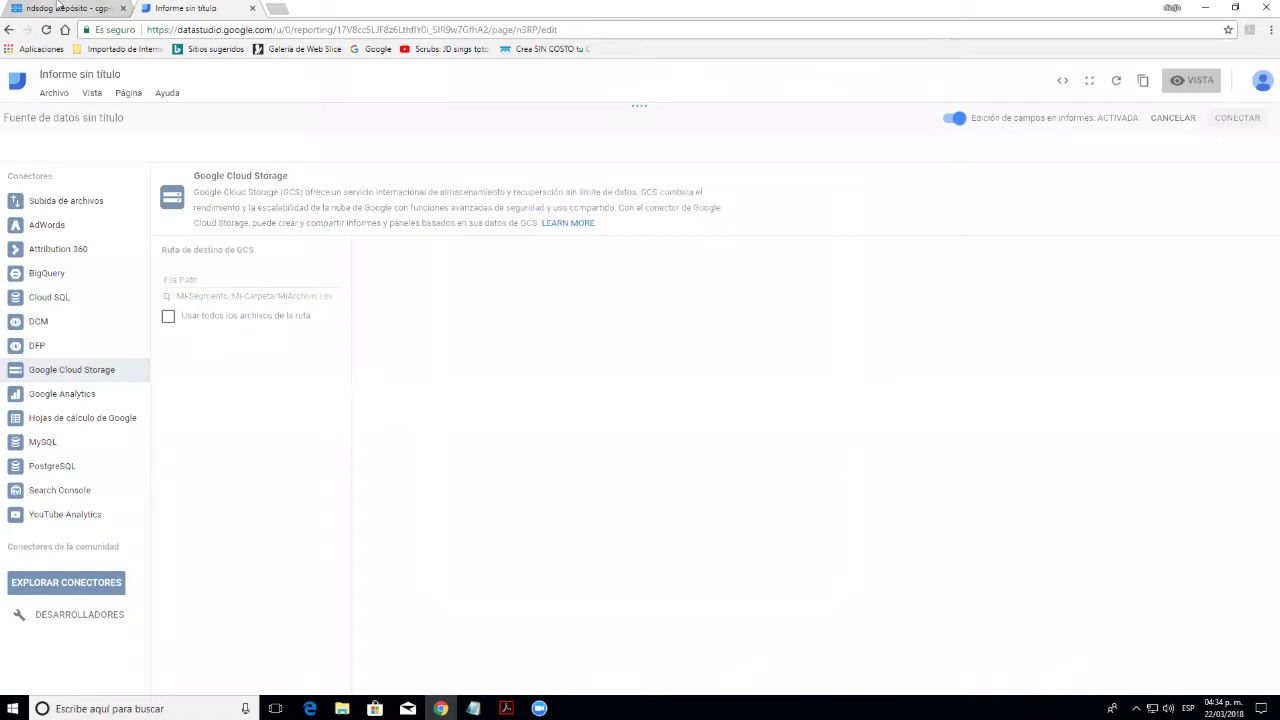
Connect the data source to the file path ndsdog/1.csv, copying the bucket name from Cloud Storage, and add it to the report
{"action": "left_click", "coordinate": [112, 9]}
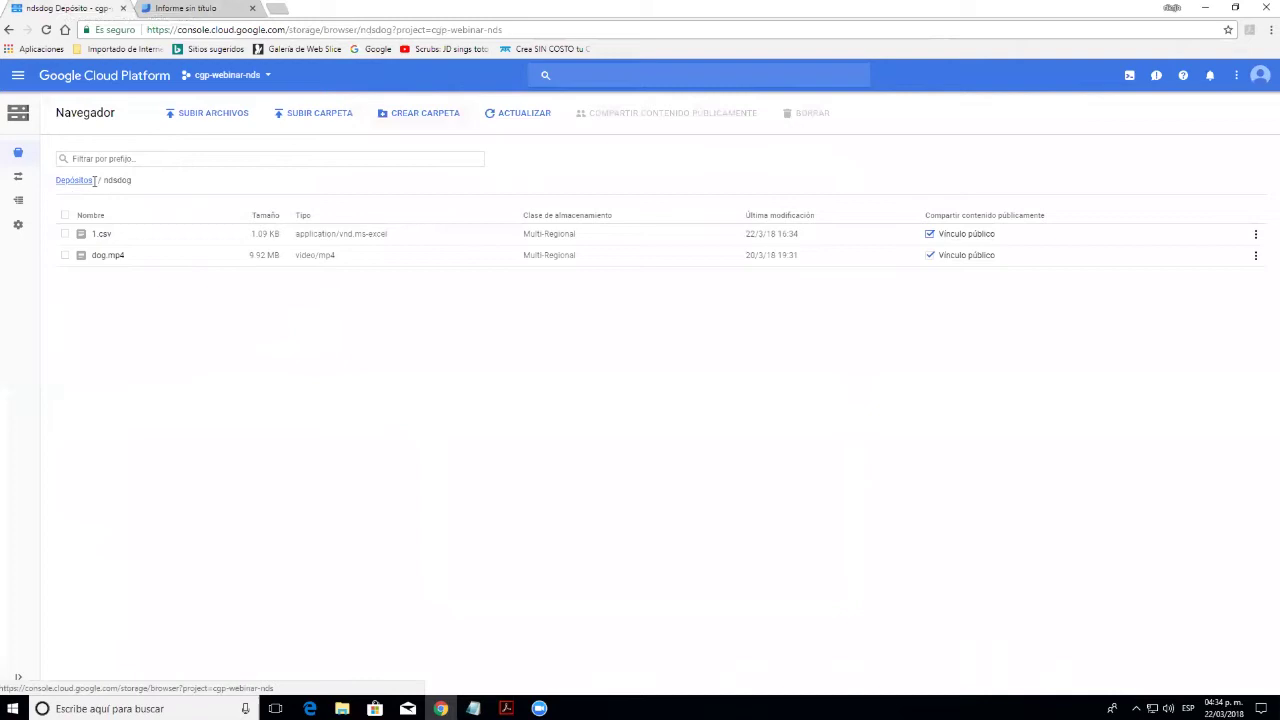
{"action": "left_click_drag", "start_coordinate": [104, 180], "coordinate": [134, 183]}
{"action": "key", "text": "ctrl+c"}
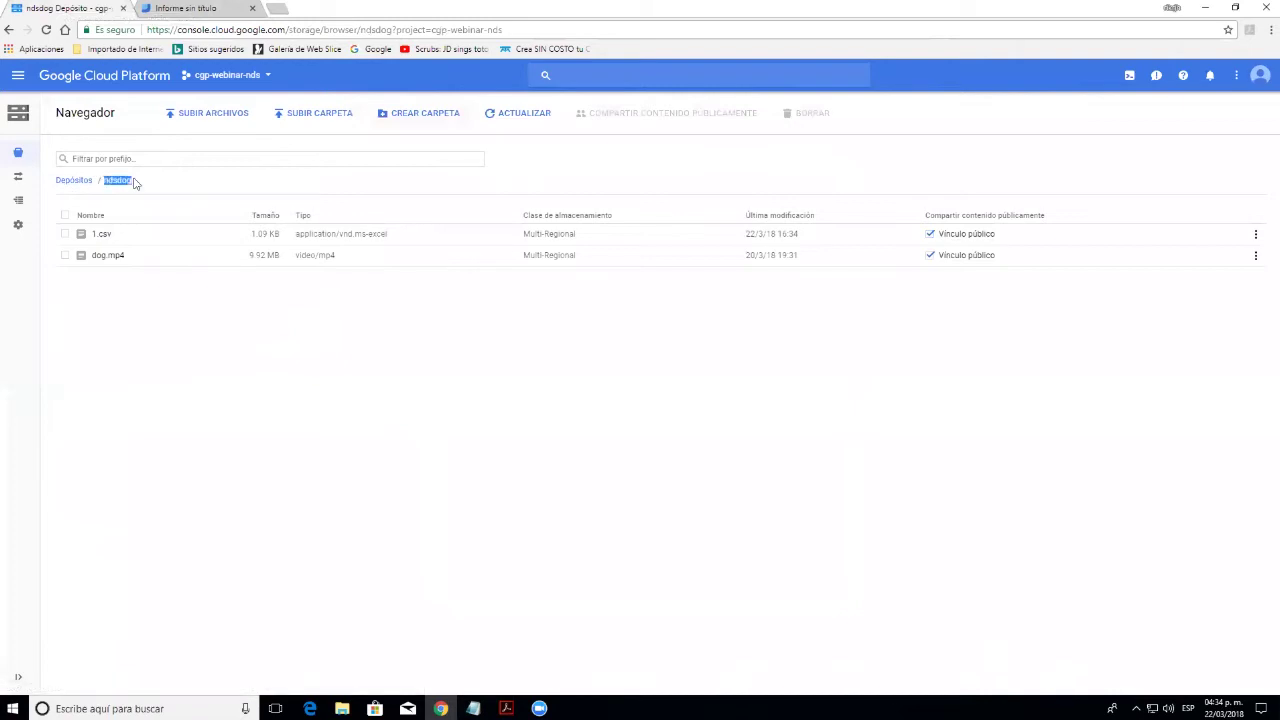
{"action": "left_click", "coordinate": [190, 8]}
{"action": "left_click", "coordinate": [221, 279]}
{"action": "key", "text": "ctrl+v"}
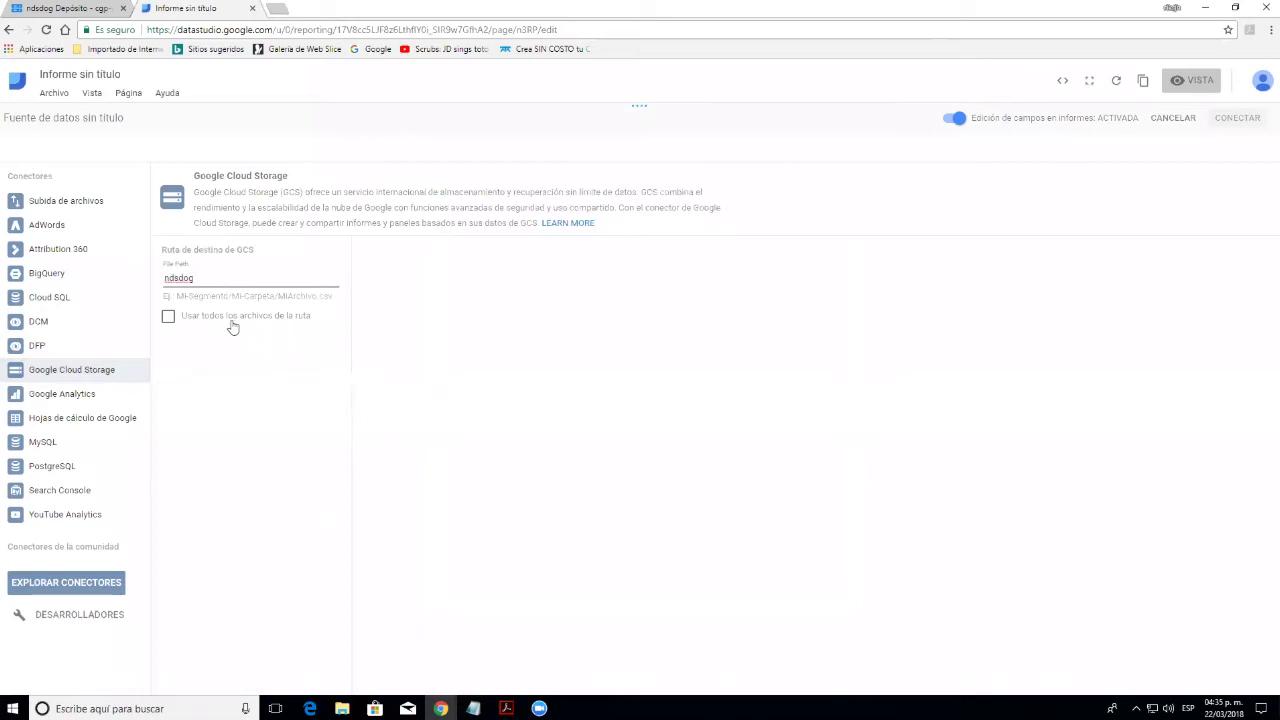
{"action": "type", "text": "/1.csv"}
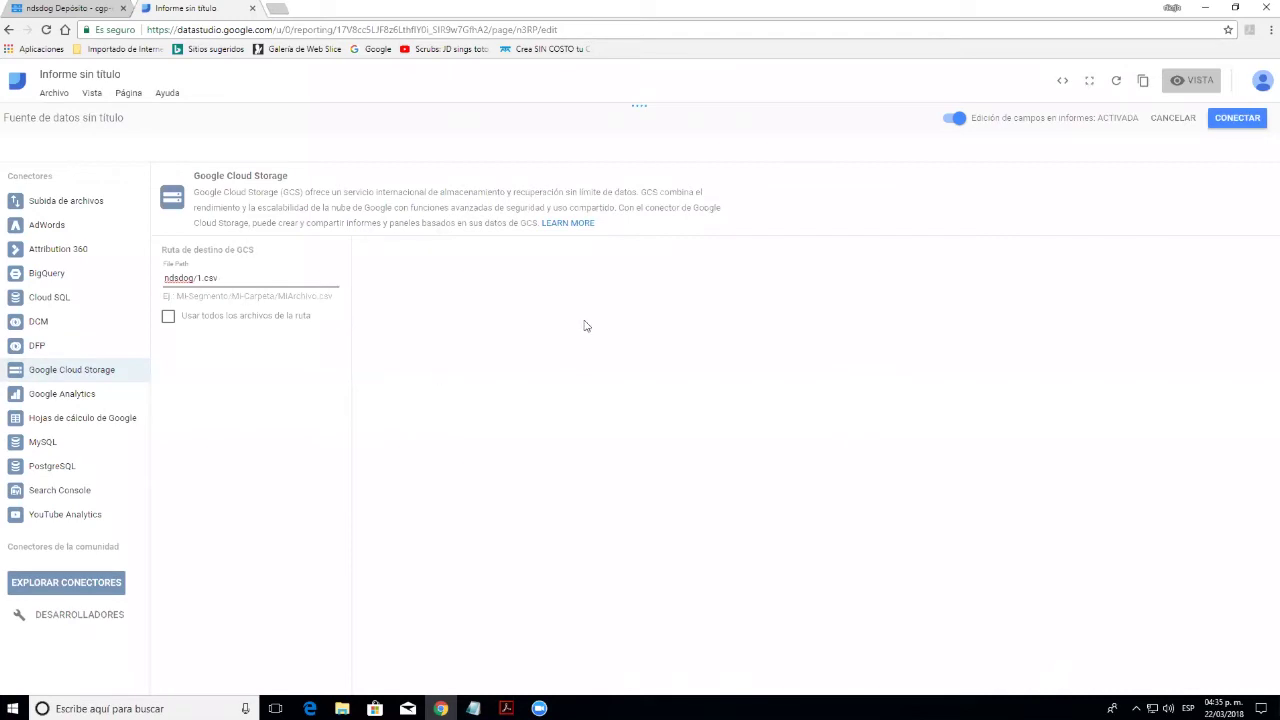
{"action": "key", "text": "Return"}
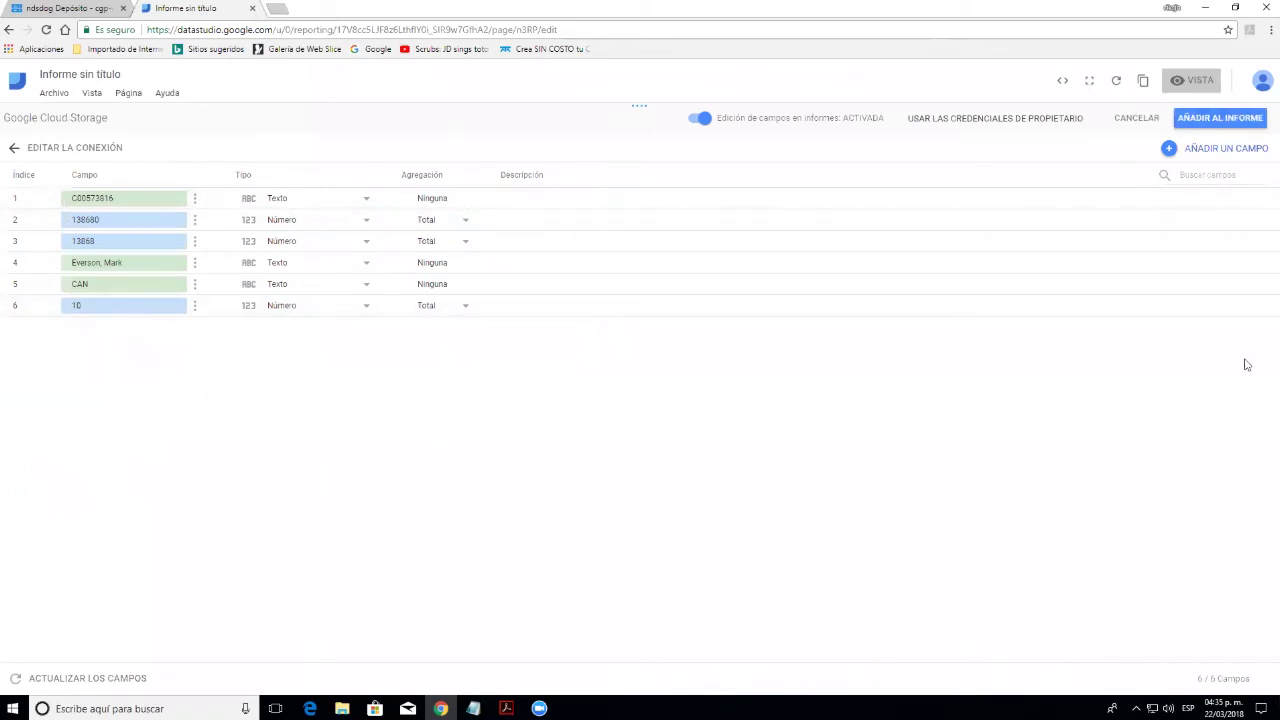
{"action": "left_click", "coordinate": [1222, 118]}
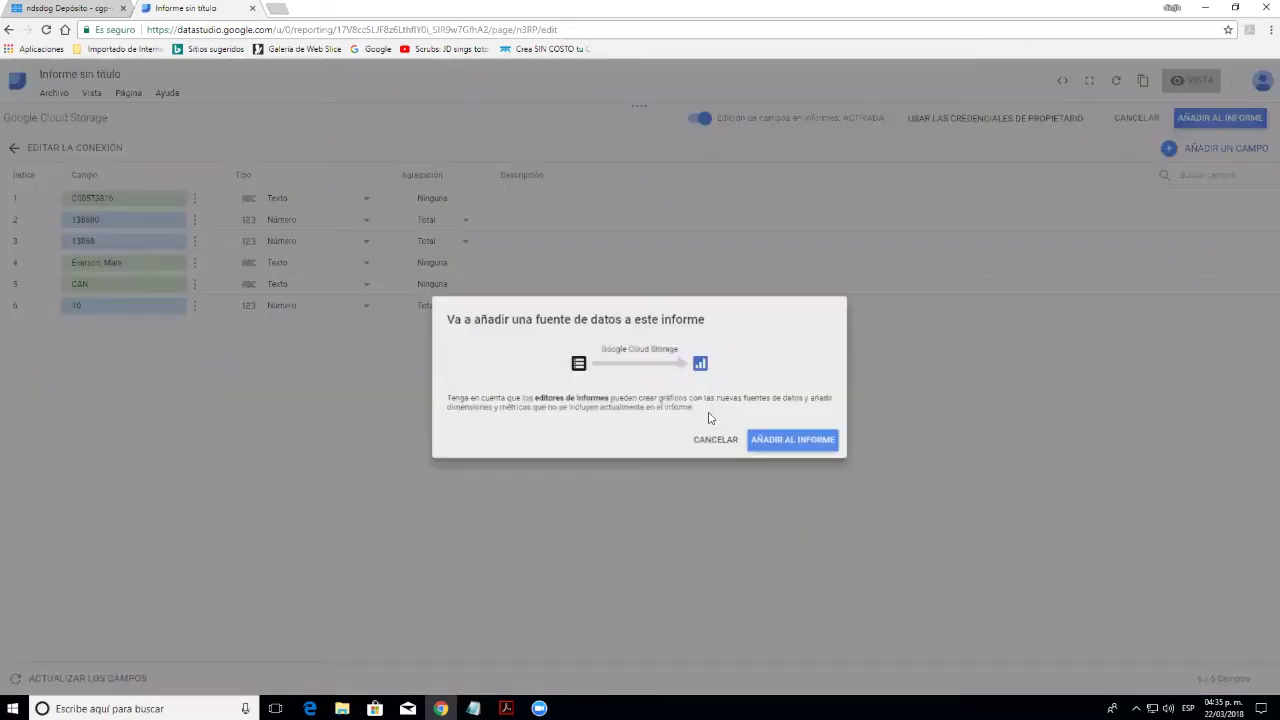
{"action": "left_click", "coordinate": [818, 451]}
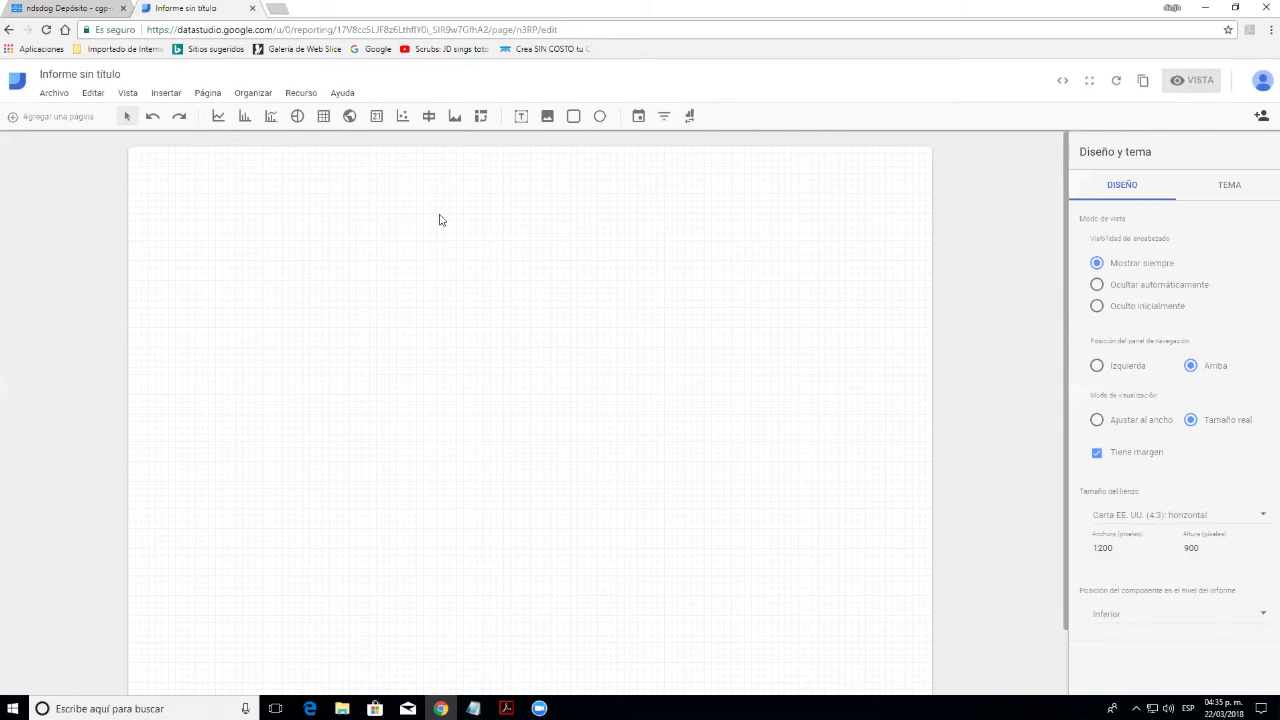
Draw a pie chart in the middle of the report page and inspect its slices in view mode
{"action": "left_click", "coordinate": [297, 116]}
{"action": "left_click_drag", "start_coordinate": [323, 228], "coordinate": [640, 528]}
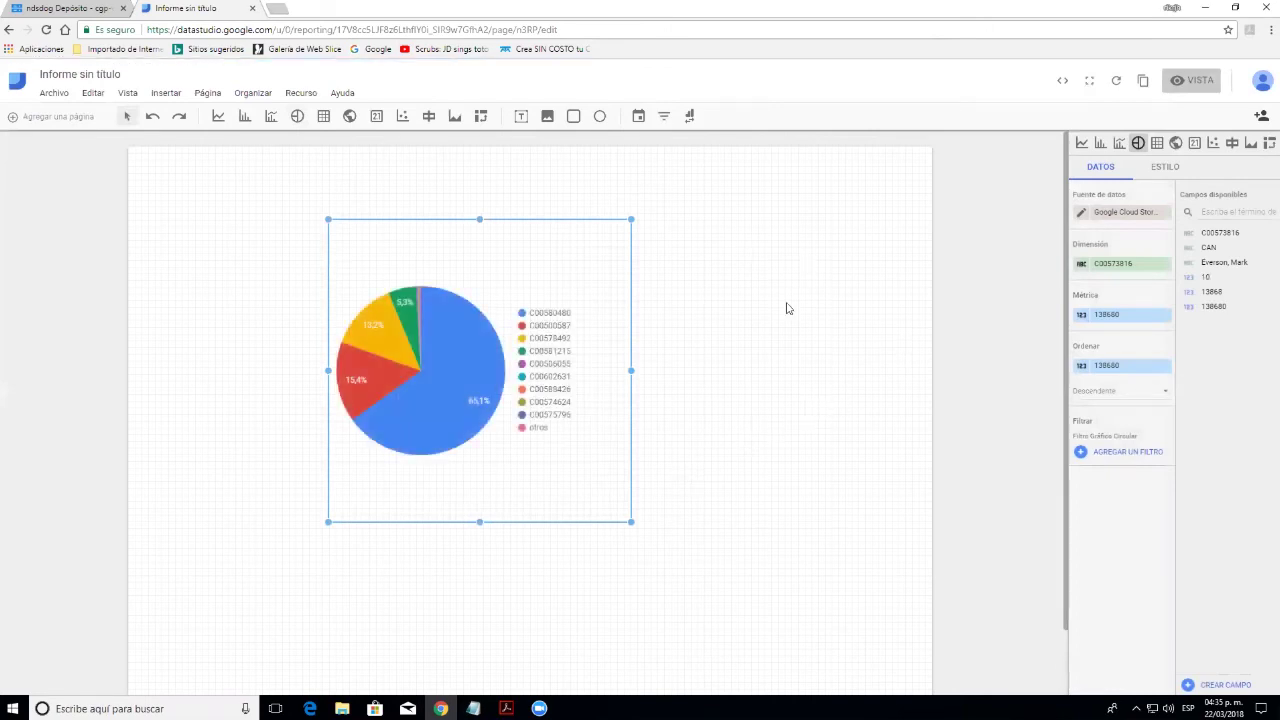
{"action": "left_click", "coordinate": [1213, 87]}
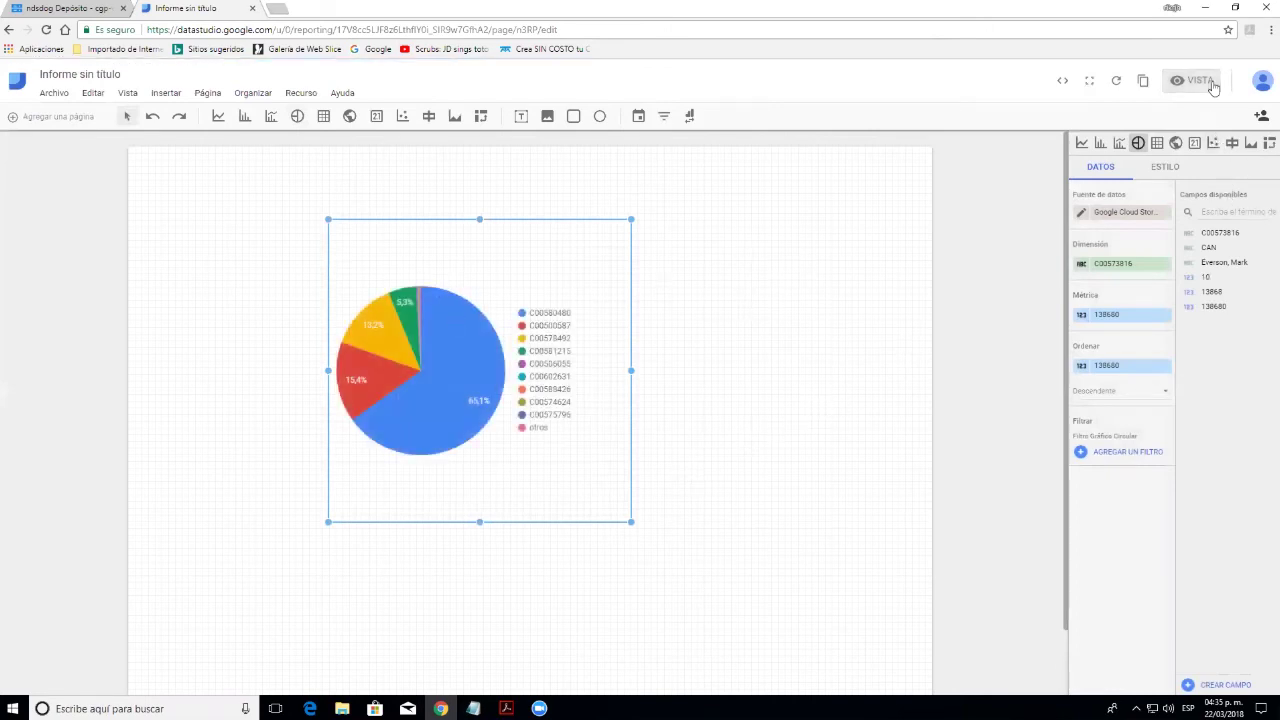
{"action": "mouse_move", "coordinate": [517, 314]}
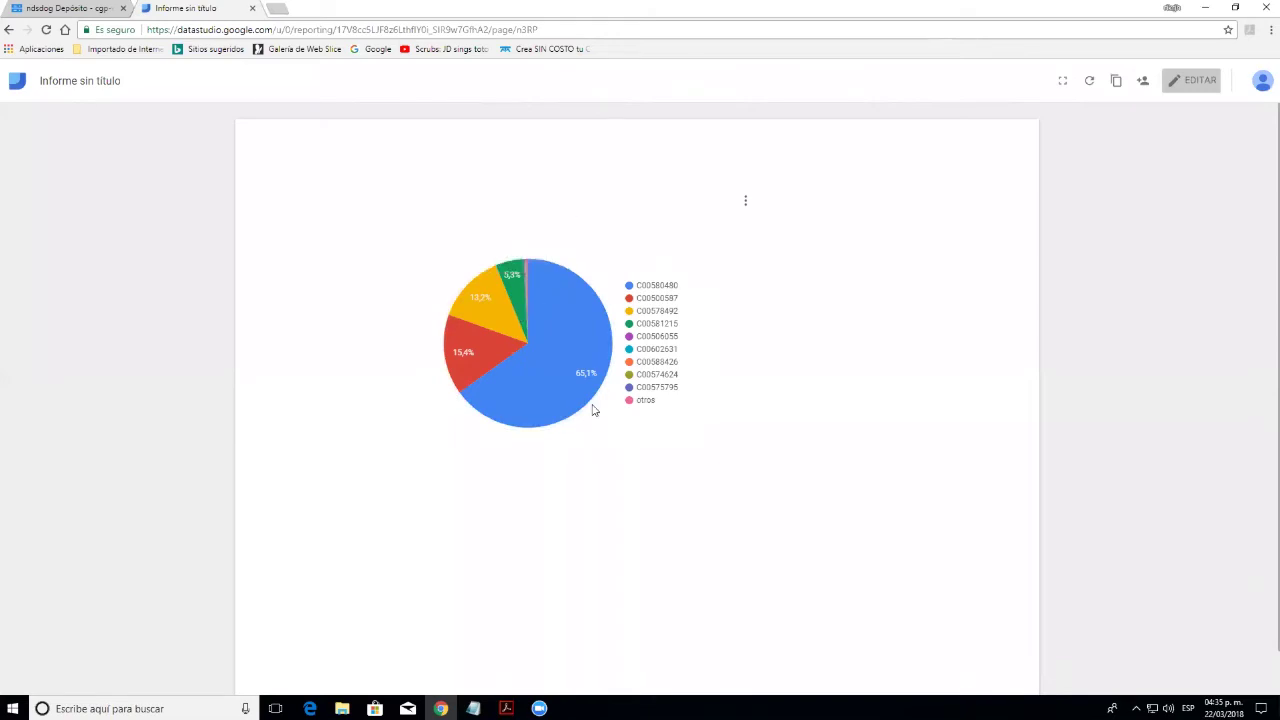
{"action": "mouse_move", "coordinate": [562, 410]}
{"action": "mouse_move", "coordinate": [510, 288]}
Close the open Notepad window and switch to presentacion.pdf in Adobe Acrobat Reader
{"action": "left_click", "coordinate": [476, 708]}
{"action": "left_click", "coordinate": [1151, 382]}
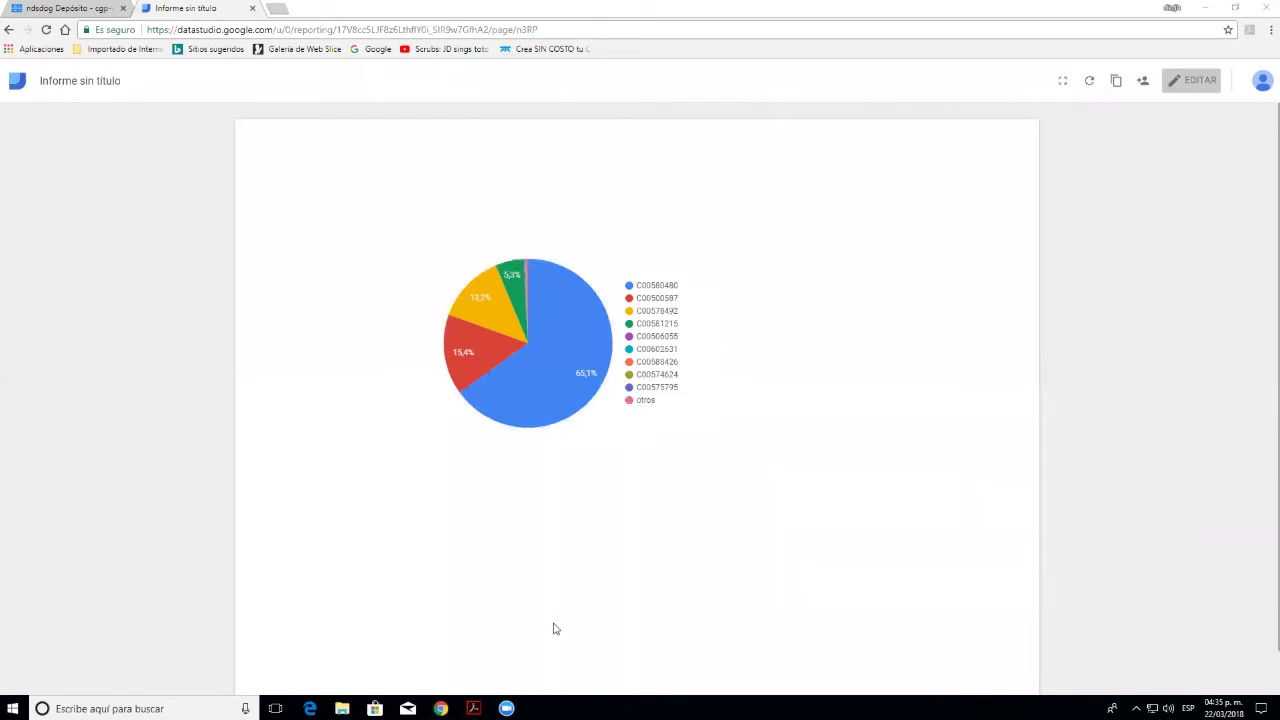
{"action": "key", "text": "alt+Tab"}
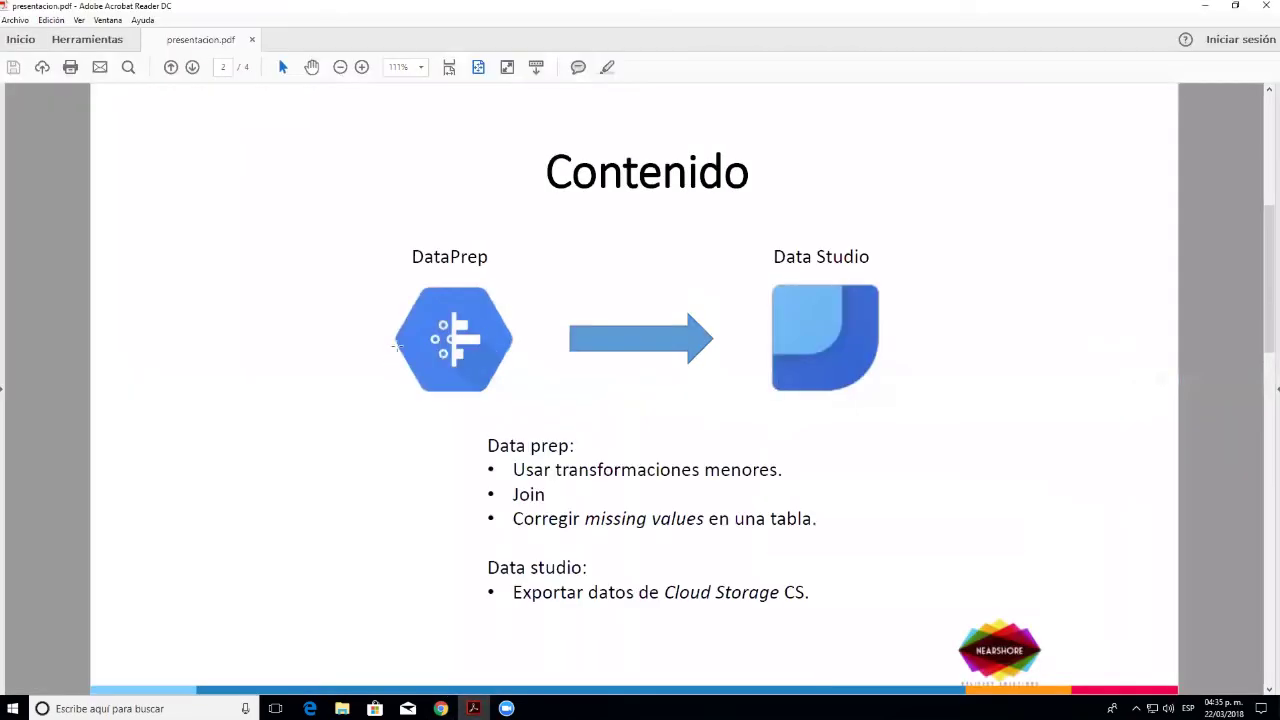